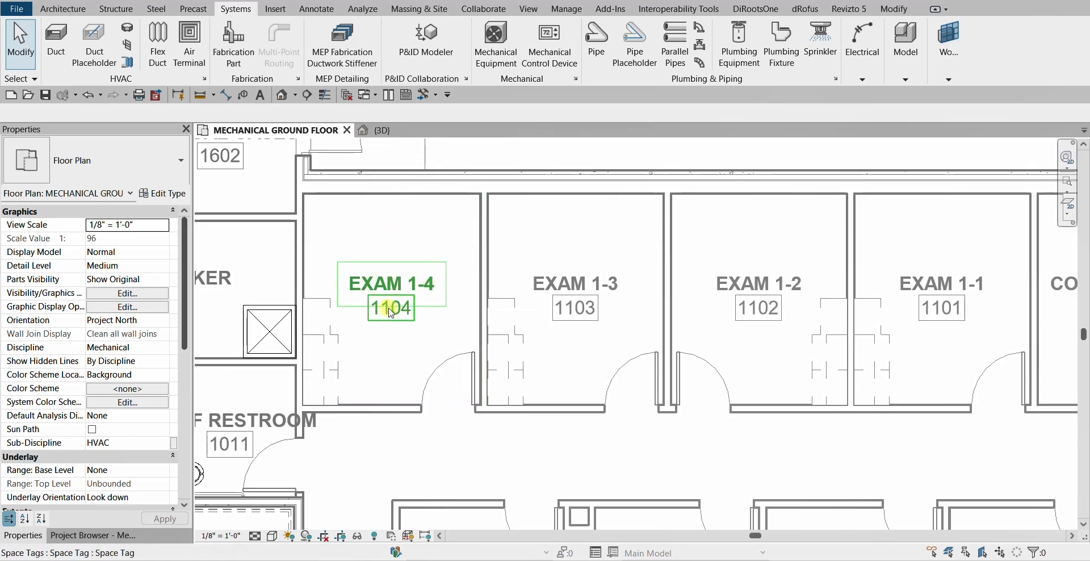
Step: Start placing a hosted Workplane-based Supply Diffuser air terminal with the Place on Face option
{"action": "left_click", "coordinate": [193, 48]}
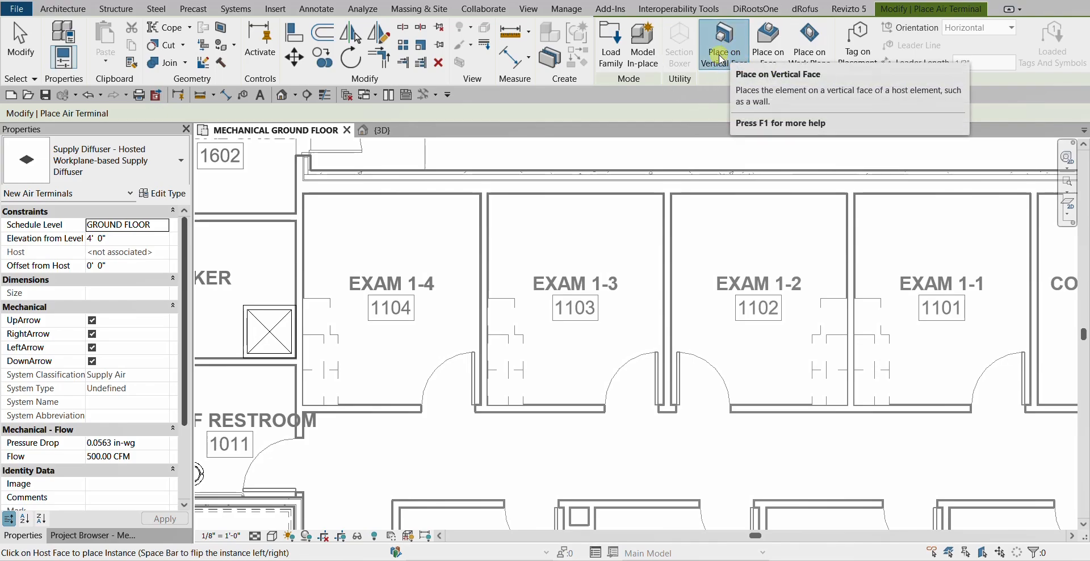
{"action": "middle_click_drag", "start_coordinate": [337, 229], "coordinate": [450, 214]}
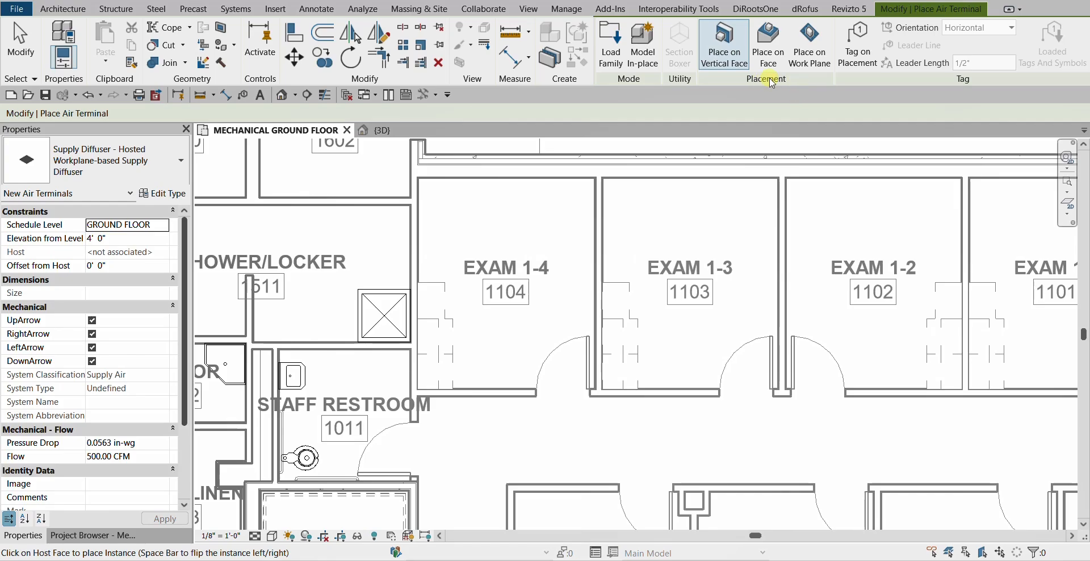
{"action": "left_click", "coordinate": [774, 48]}
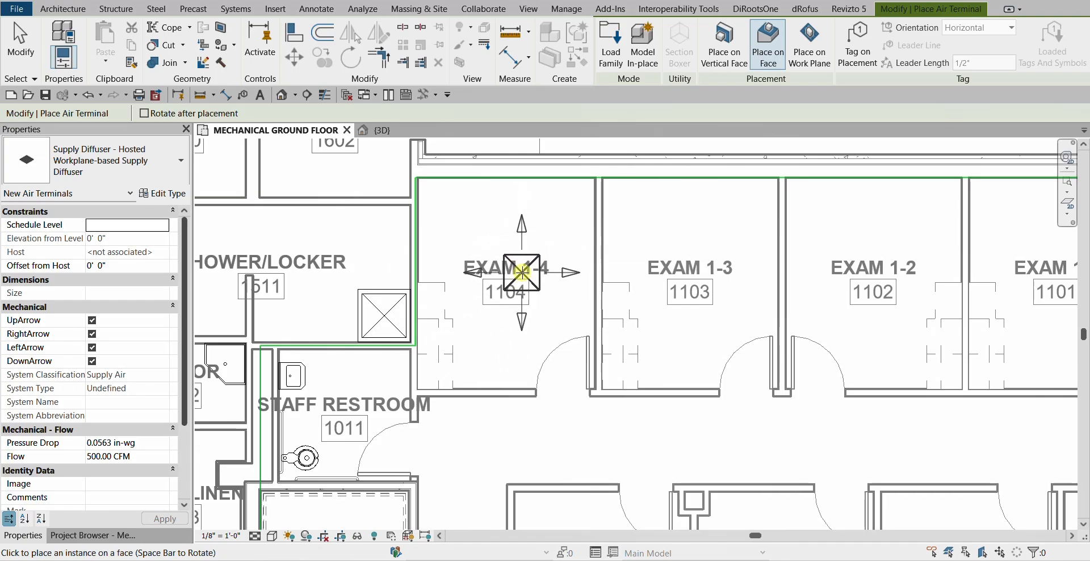
{"action": "scroll", "coordinate": [525, 282], "scroll_direction": "down", "scroll_amount": 2}
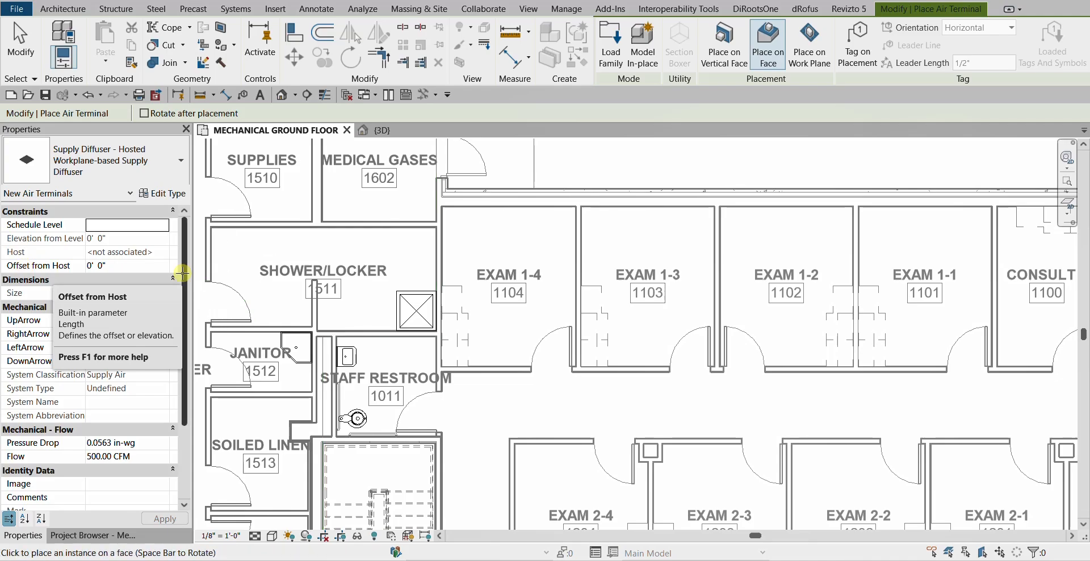
{"action": "left_click", "coordinate": [112, 269]}
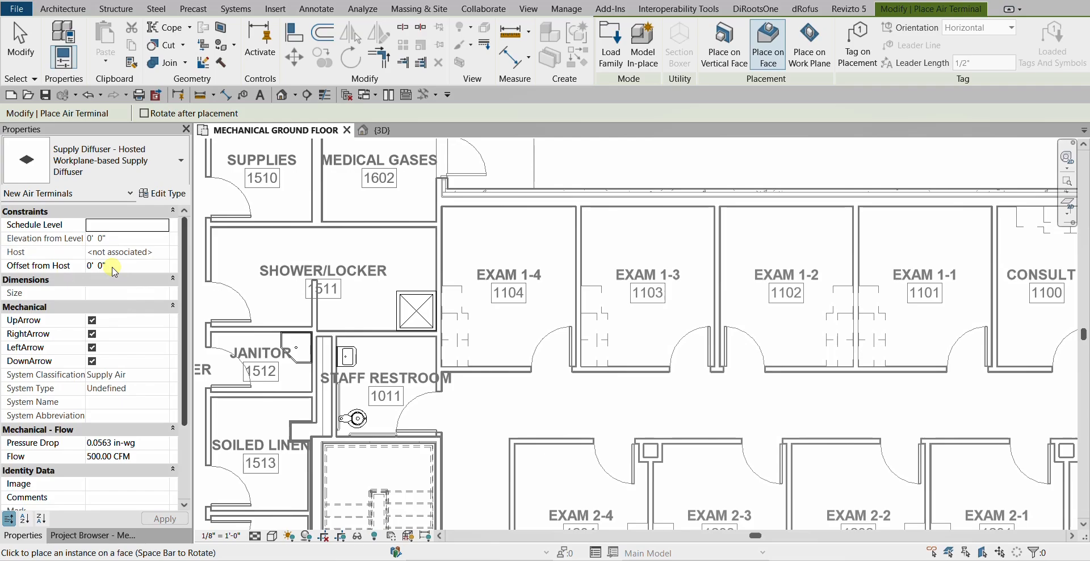
{"action": "key", "text": "ctrl"}
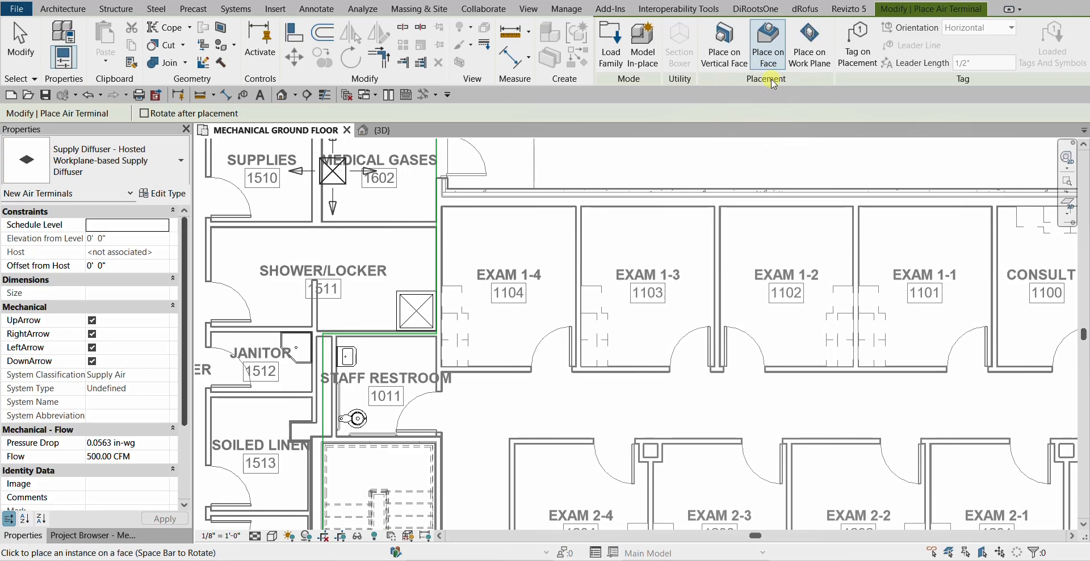
{"action": "key", "text": "ctrl"}
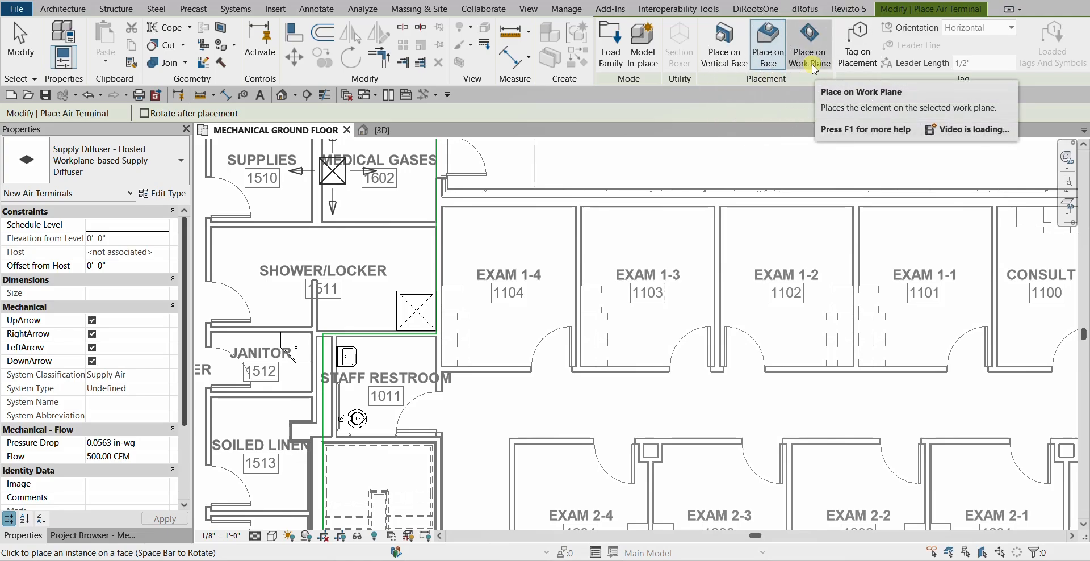
Step: Switch the diffuser placement to Place on Work Plane and review the selectable work planes
{"action": "left_click", "coordinate": [814, 66]}
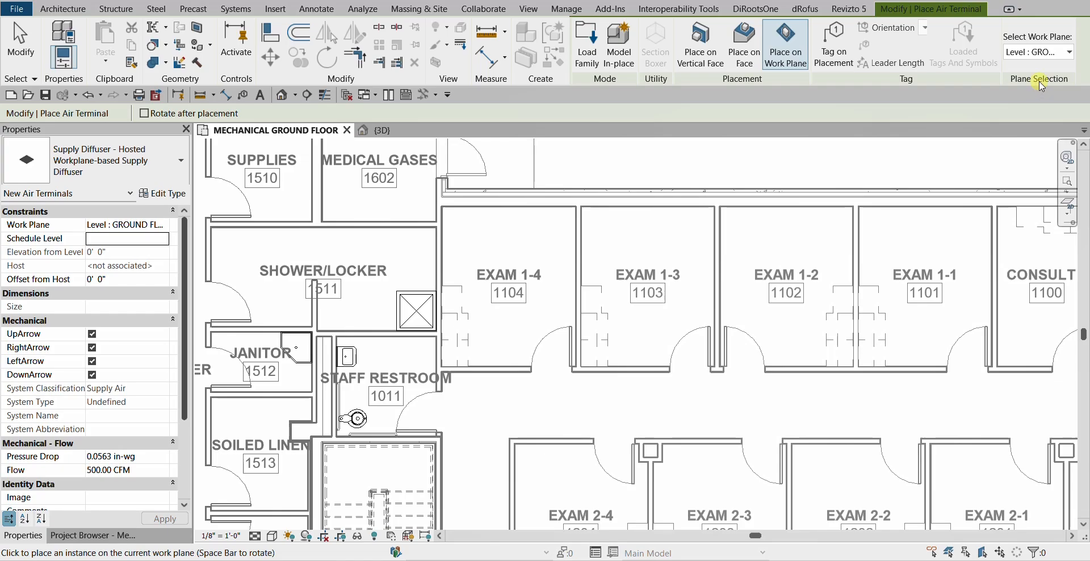
{"action": "left_click", "coordinate": [1039, 81]}
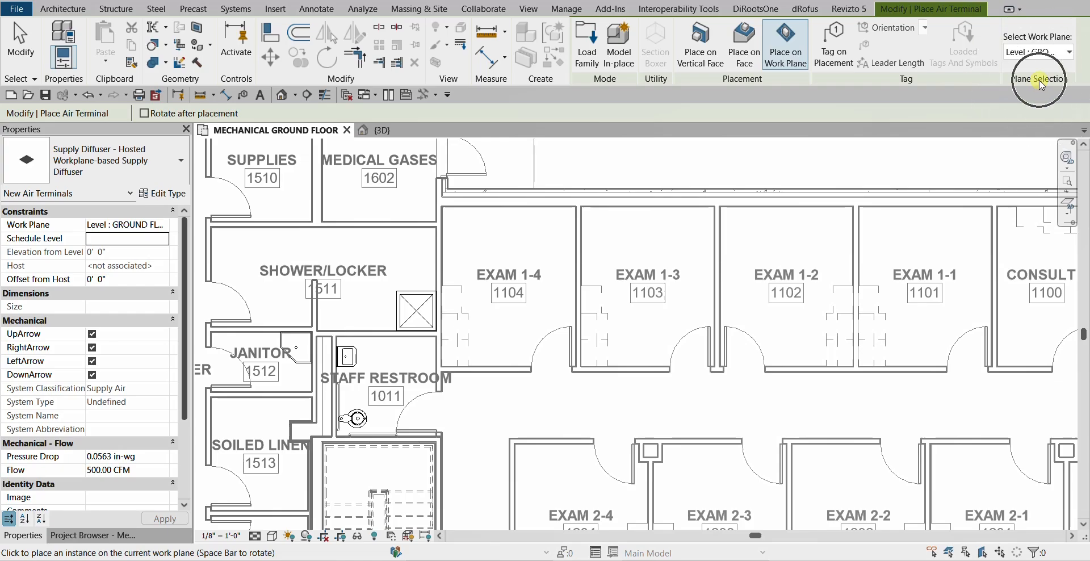
{"action": "left_click", "coordinate": [1069, 53]}
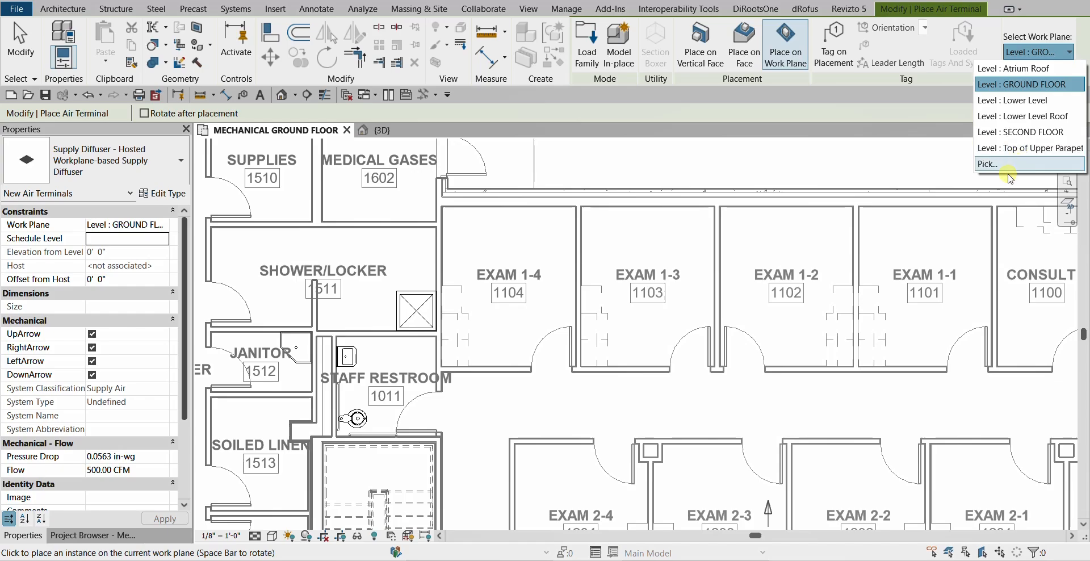
{"action": "left_click", "coordinate": [1012, 170]}
{"action": "key", "text": "ctrl"}
{"action": "left_click", "coordinate": [729, 86]}
{"action": "left_click", "coordinate": [741, 78]}
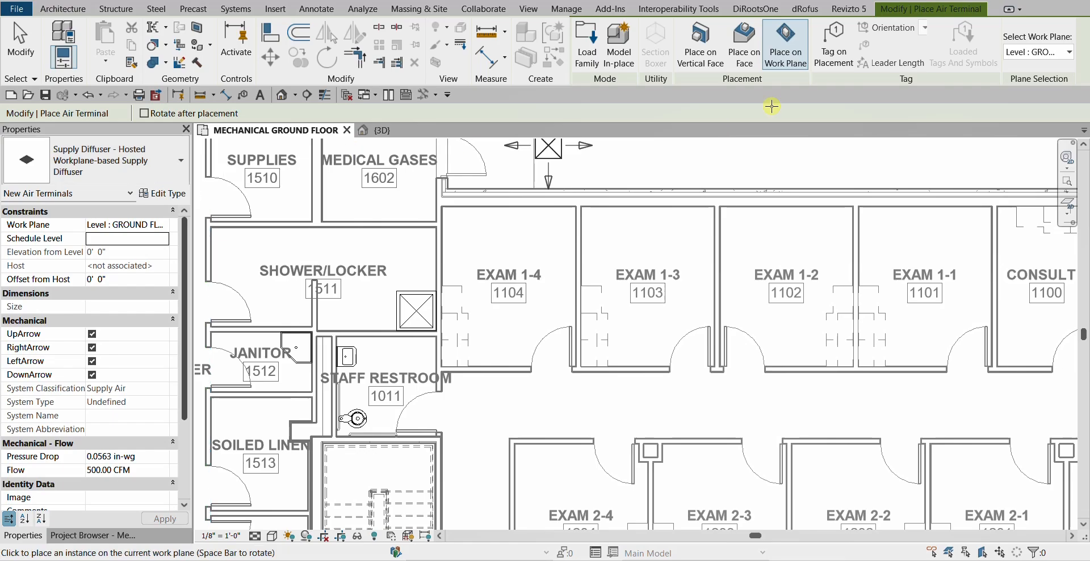
Step: Place one supply diffuser in room EXAM 1-4 using Place on Face and end the placement
{"action": "left_click", "coordinate": [748, 37]}
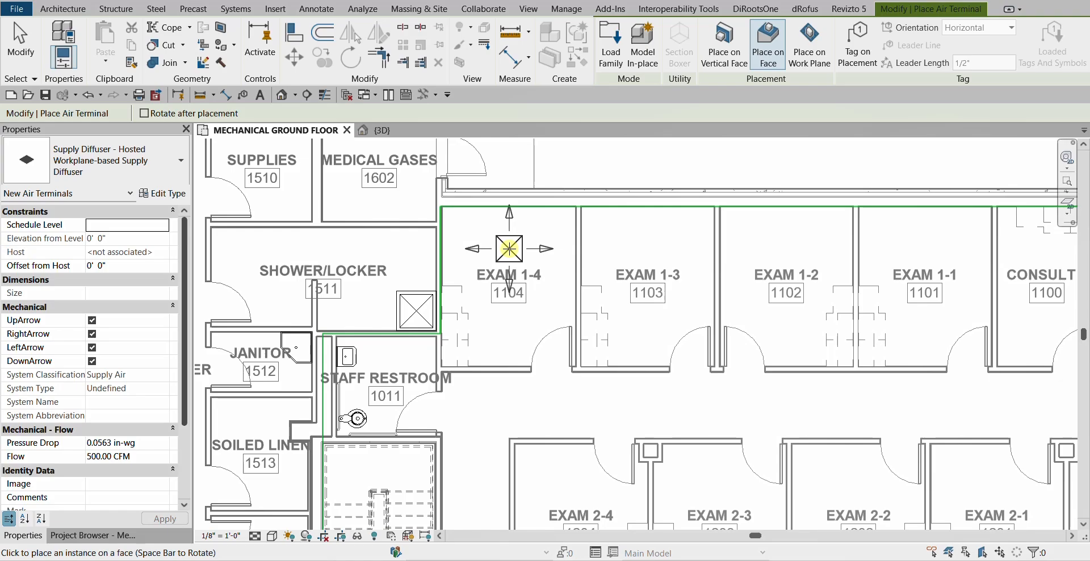
{"action": "left_click", "coordinate": [509, 249]}
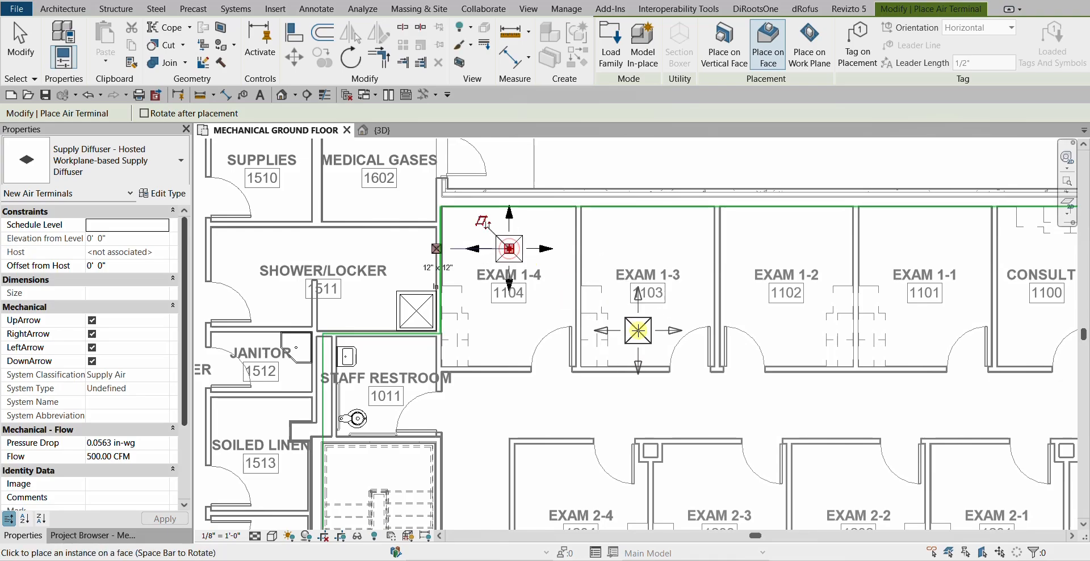
{"action": "left_click", "coordinate": [20, 43]}
{"action": "scroll", "coordinate": [534, 224], "scroll_direction": "up", "scroll_amount": 2}
{"action": "scroll", "coordinate": [527, 229], "scroll_direction": "up", "scroll_amount": 3}
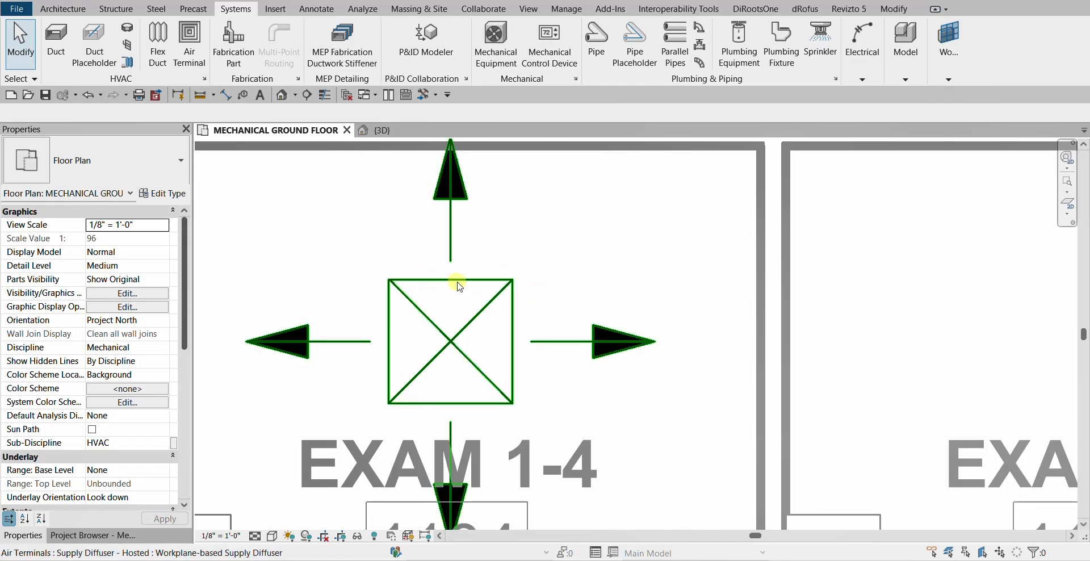
{"action": "scroll", "coordinate": [529, 285], "scroll_direction": "down", "scroll_amount": 5}
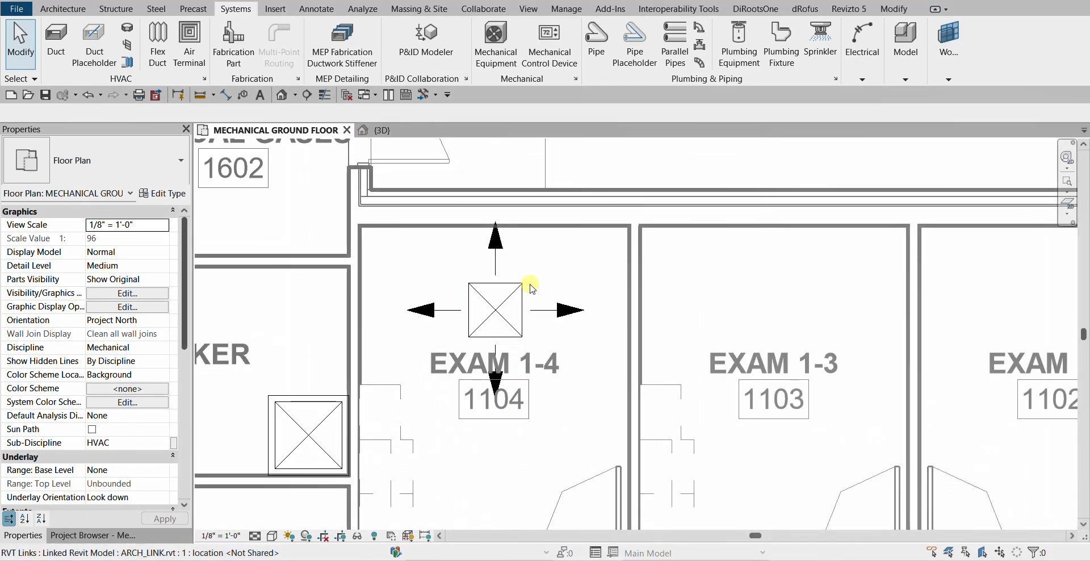
Step: Isolate the EXAM 1-4 diffuser in a section-boxed 3D view
{"action": "left_click", "coordinate": [522, 285]}
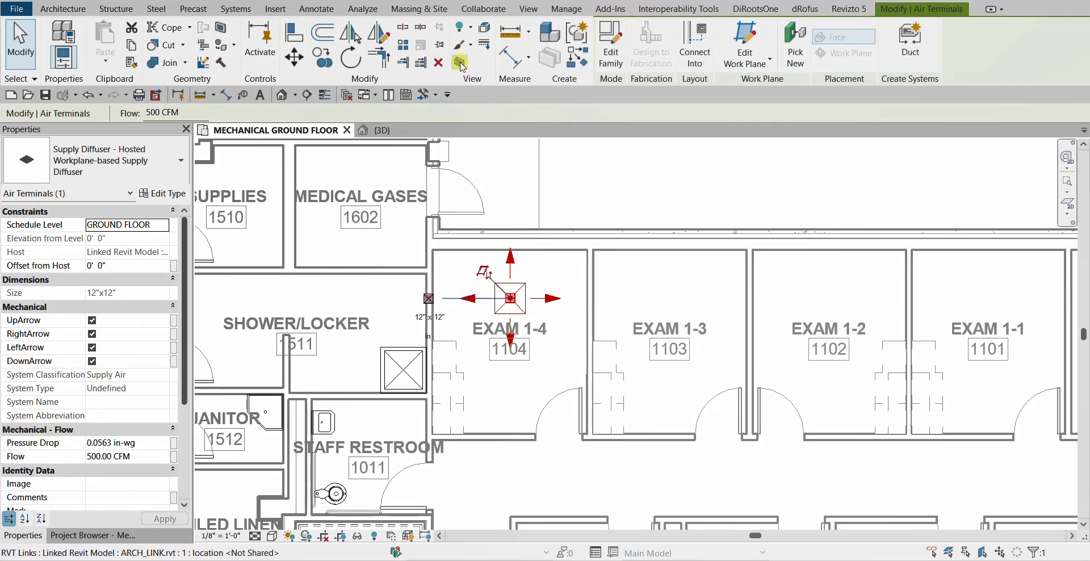
{"action": "left_click", "coordinate": [461, 64]}
{"action": "middle_click_drag", "start_coordinate": [867, 330], "coordinate": [781, 288], "text": "shift"}
{"action": "scroll", "coordinate": [674, 322], "scroll_direction": "down", "scroll_amount": 2}
Step: Extend the section box upward past the floor above and compare its extent with the mechanical ground floor plan
{"action": "left_click", "coordinate": [786, 376]}
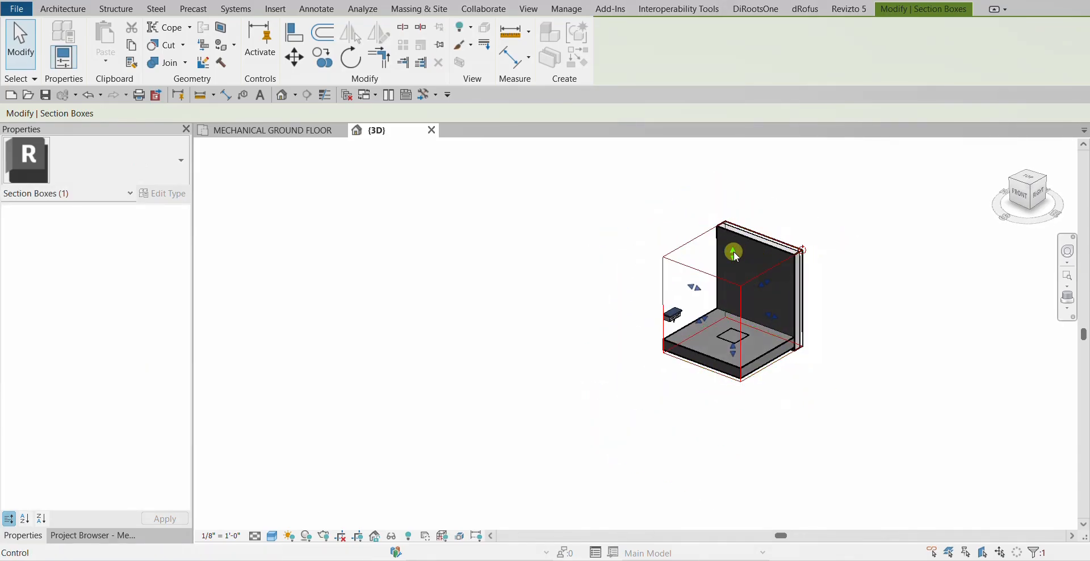
{"action": "left_click_drag", "start_coordinate": [733, 254], "coordinate": [747, 157]}
{"action": "middle_click_drag", "start_coordinate": [791, 289], "coordinate": [801, 278], "text": "shift"}
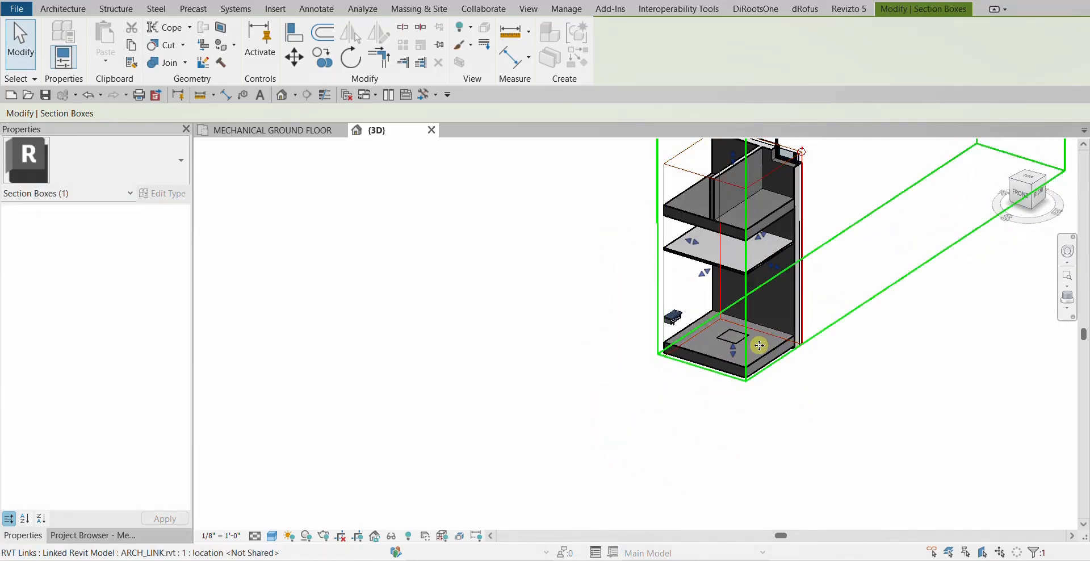
{"action": "scroll", "coordinate": [720, 339], "scroll_direction": "up", "scroll_amount": 5}
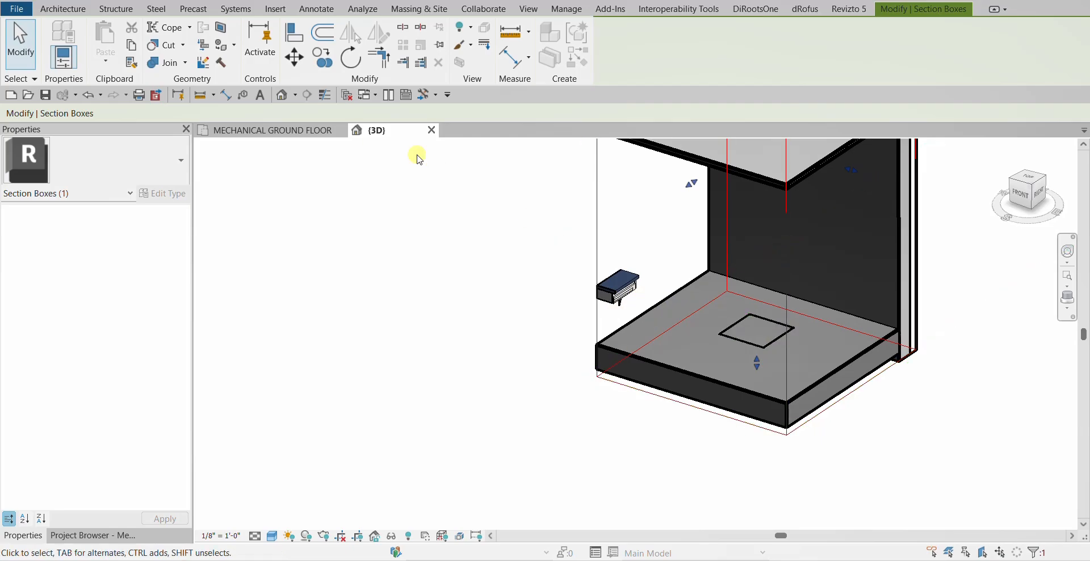
{"action": "left_click", "coordinate": [294, 134]}
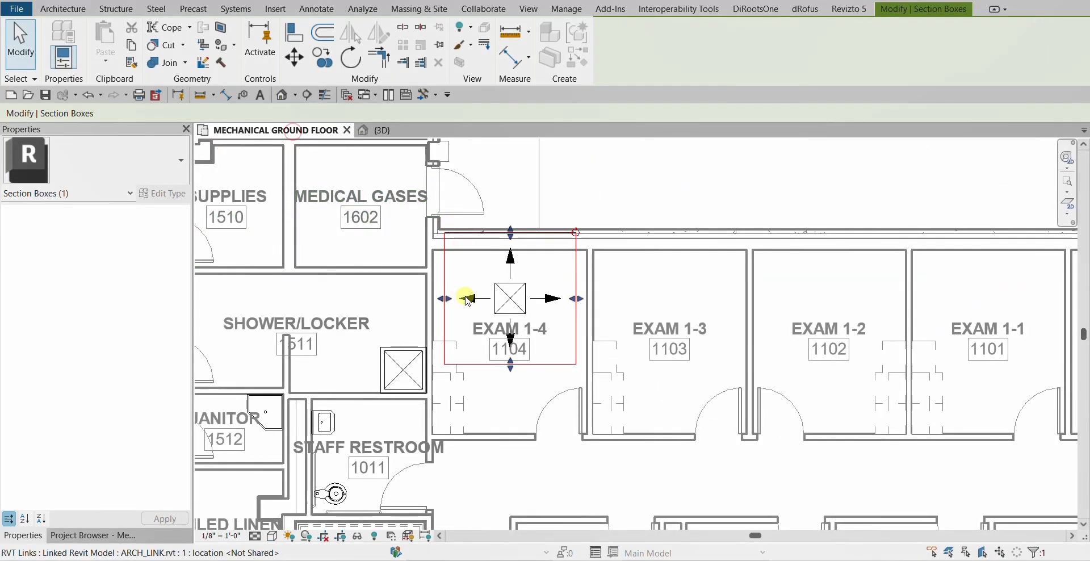
{"action": "left_click", "coordinate": [380, 131]}
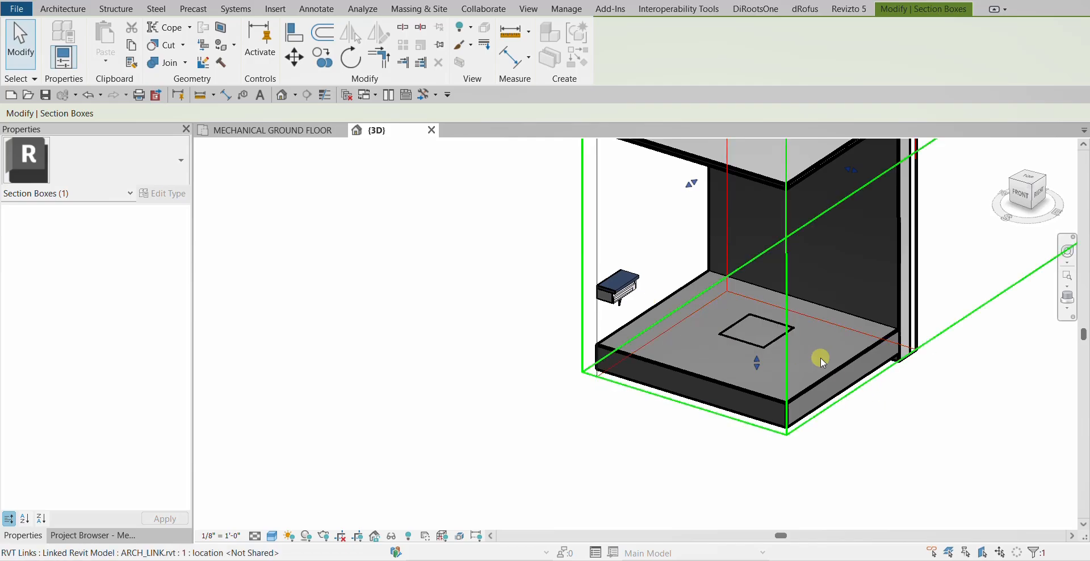
Step: Set the 3D view's discipline to Mechanical
{"action": "left_click", "coordinate": [417, 253]}
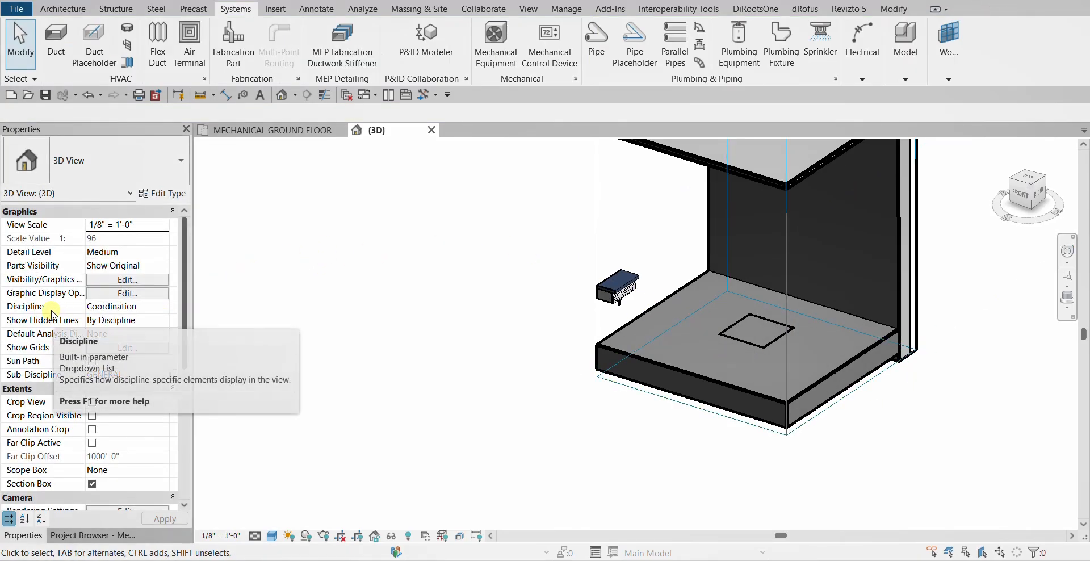
{"action": "left_click", "coordinate": [165, 308]}
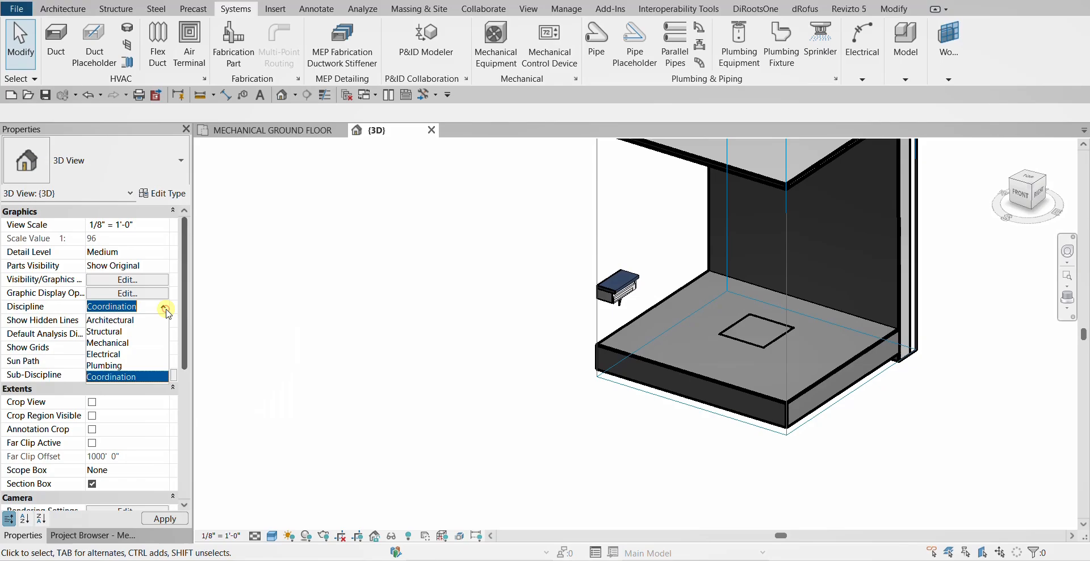
{"action": "left_click", "coordinate": [116, 343]}
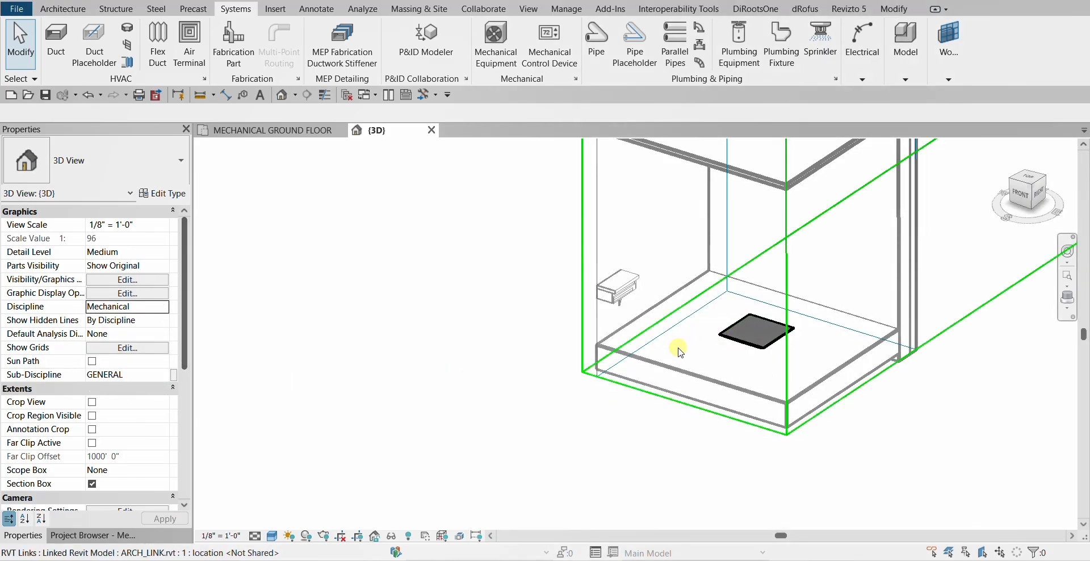
{"action": "mouse_move", "coordinate": [754, 336]}
{"action": "middle_mouse_down"}
{"action": "mouse_move", "coordinate": [708, 414]}
{"action": "mouse_move", "coordinate": [791, 421]}
{"action": "mouse_move", "coordinate": [763, 351]}
{"action": "middle_mouse_up"}
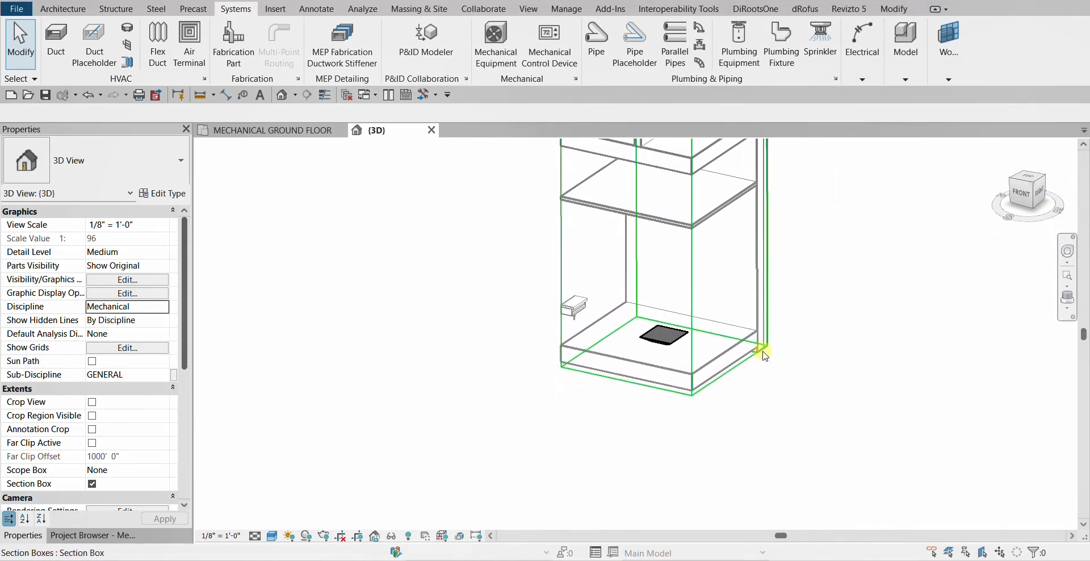
Step: Extend the section box downward below the floor slab that holds the diffuser
{"action": "left_click", "coordinate": [730, 380]}
{"action": "scroll", "coordinate": [689, 386], "scroll_direction": "down", "scroll_amount": 2}
{"action": "left_click_drag", "start_coordinate": [689, 280], "coordinate": [689, 446]}
{"action": "scroll", "coordinate": [857, 318], "scroll_direction": "up", "scroll_amount": 3}
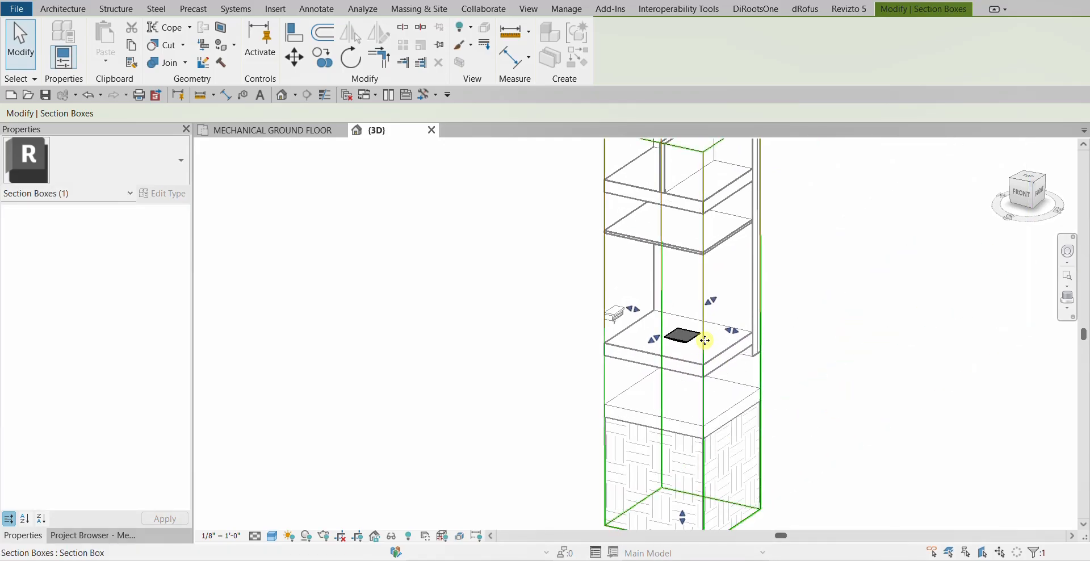
{"action": "left_click", "coordinate": [435, 264]}
Step: Flip the work plane of the supply diffuser on the floor slab
{"action": "scroll", "coordinate": [711, 285], "scroll_direction": "up", "scroll_amount": 4}
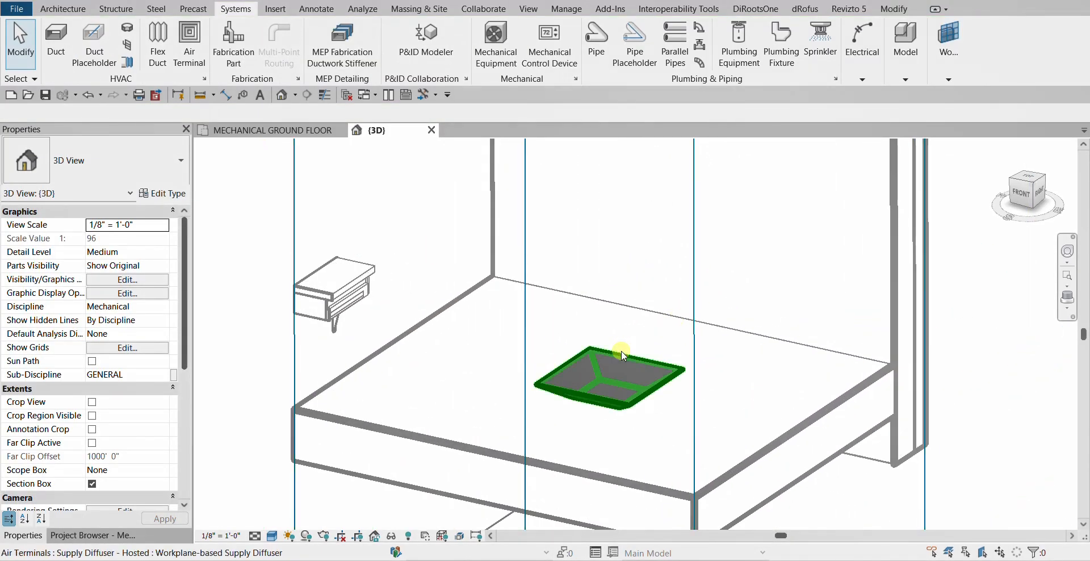
{"action": "left_click", "coordinate": [622, 353]}
{"action": "scroll", "coordinate": [653, 311], "scroll_direction": "up", "scroll_amount": 5}
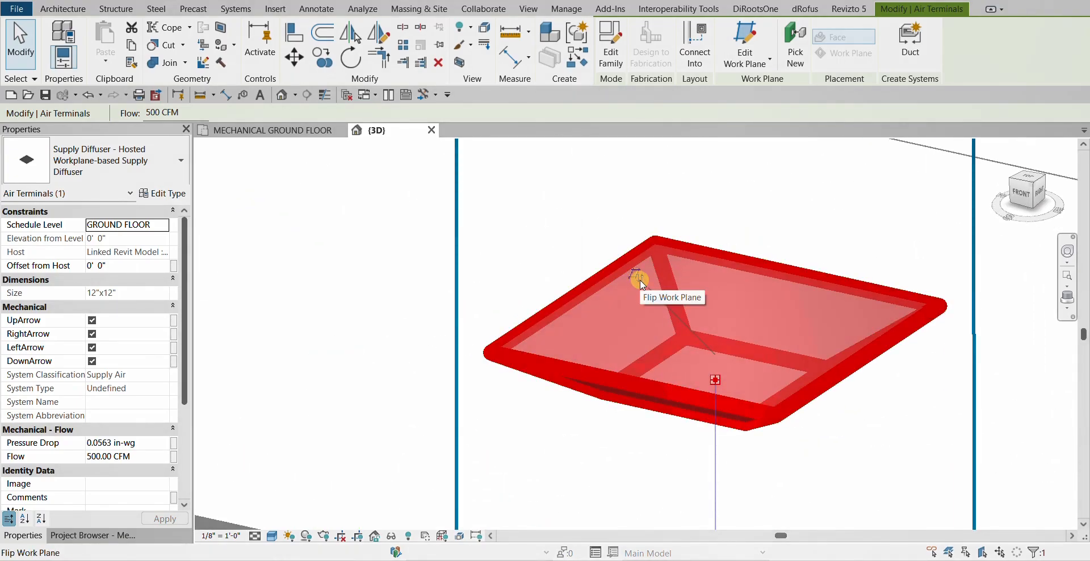
{"action": "left_click", "coordinate": [639, 279]}
{"action": "scroll", "coordinate": [591, 372], "scroll_direction": "down", "scroll_amount": 5}
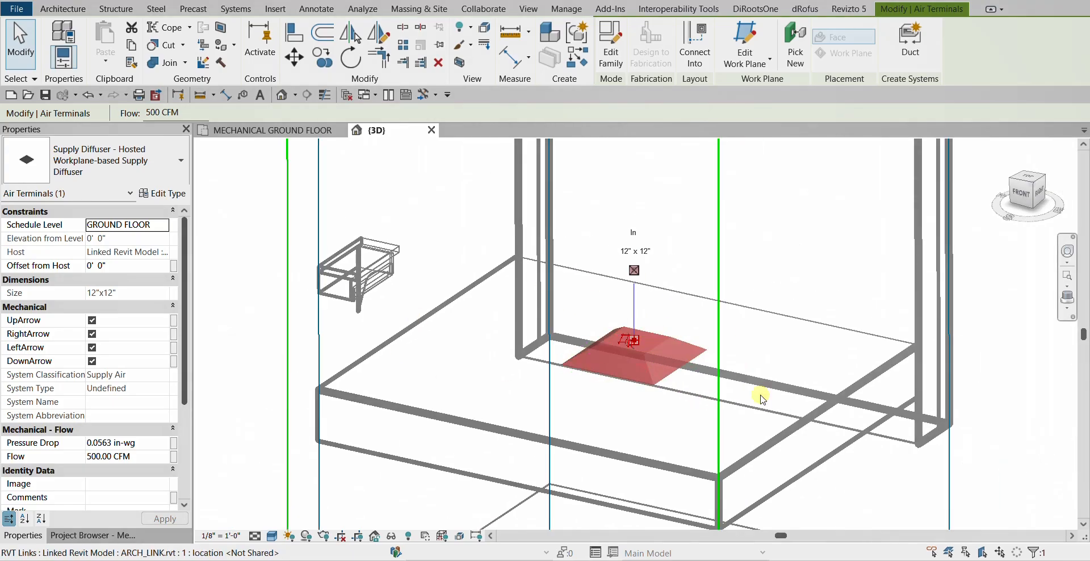
{"action": "scroll", "coordinate": [645, 401], "scroll_direction": "down", "scroll_amount": 4}
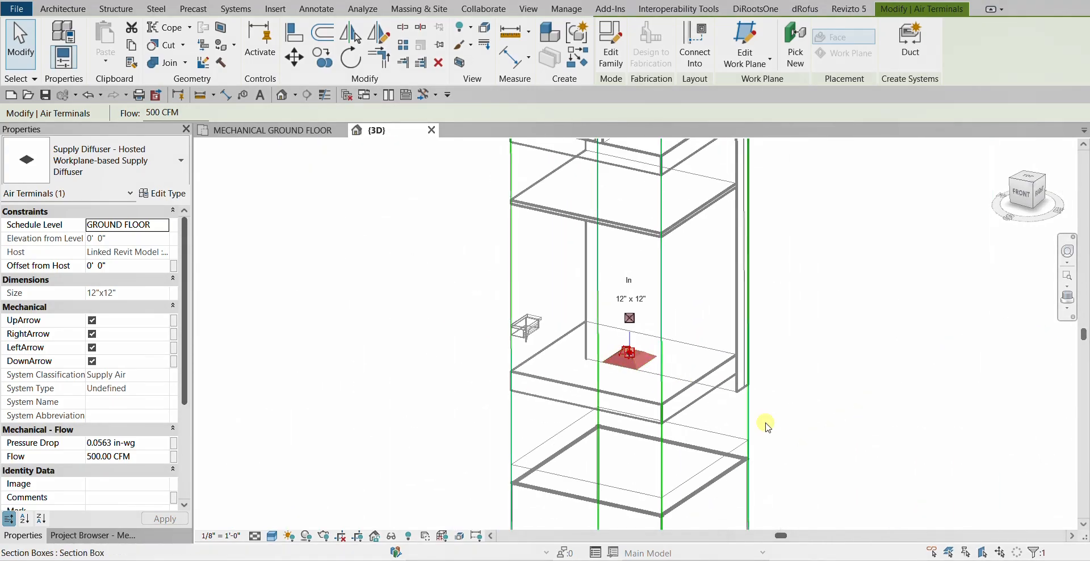
Step: Try setting the diffuser's Offset from Host to 9' 0" and inspect its position below the slab
{"action": "left_click", "coordinate": [857, 401]}
{"action": "mouse_move", "coordinate": [859, 397]}
{"action": "middle_mouse_down", "text": "shift"}
{"action": "mouse_move", "coordinate": [860, 319]}
{"action": "mouse_move", "coordinate": [848, 409]}
{"action": "middle_mouse_up", "text": "shift"}
{"action": "left_click", "coordinate": [629, 355]}
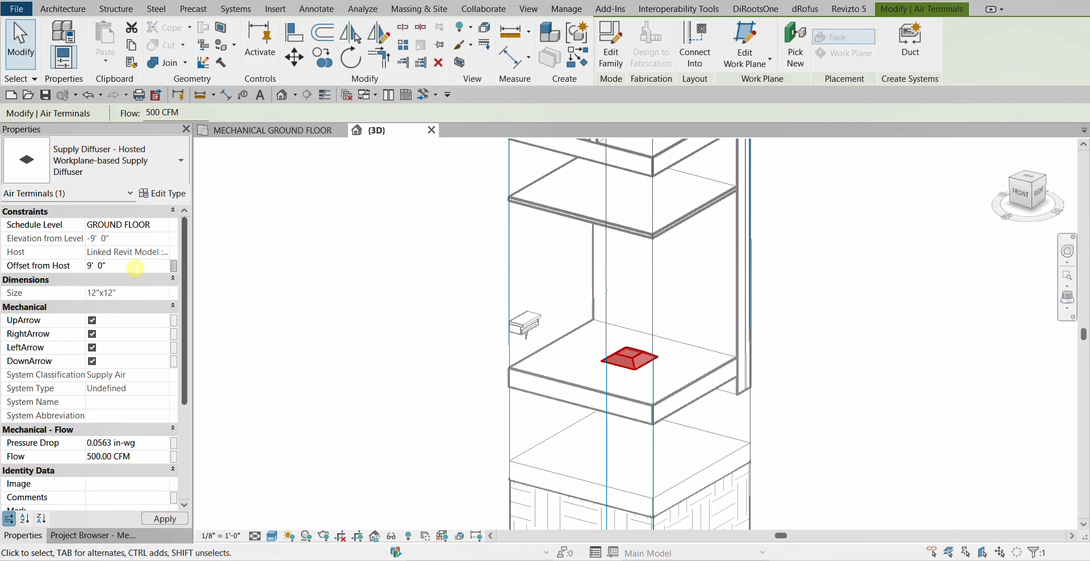
{"action": "scroll", "coordinate": [833, 331], "scroll_direction": "down", "scroll_amount": 3}
{"action": "middle_click_drag", "start_coordinate": [821, 354], "coordinate": [841, 210]}
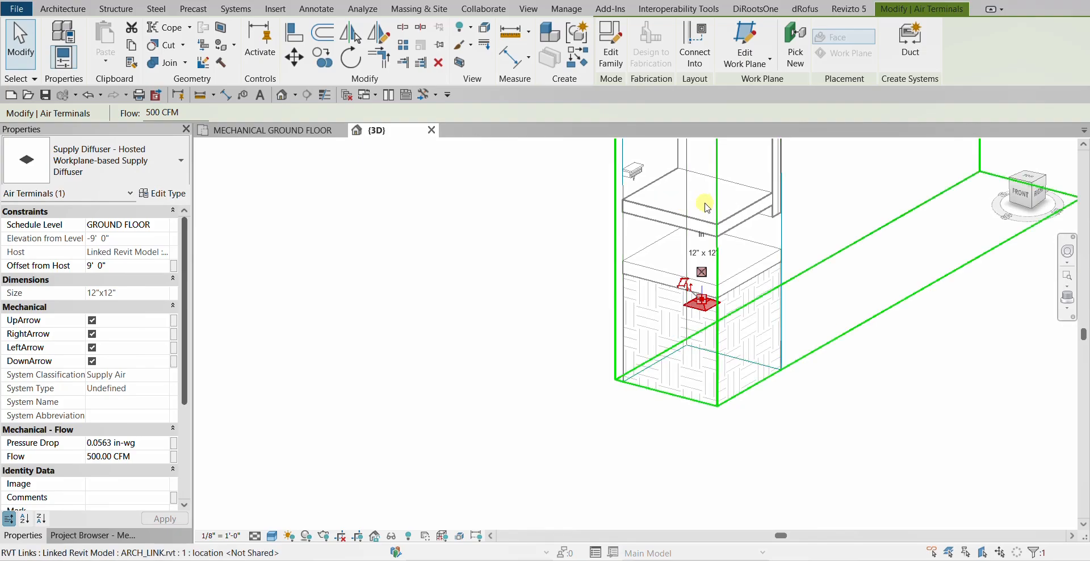
{"action": "scroll", "coordinate": [704, 199], "scroll_direction": "up", "scroll_amount": 4}
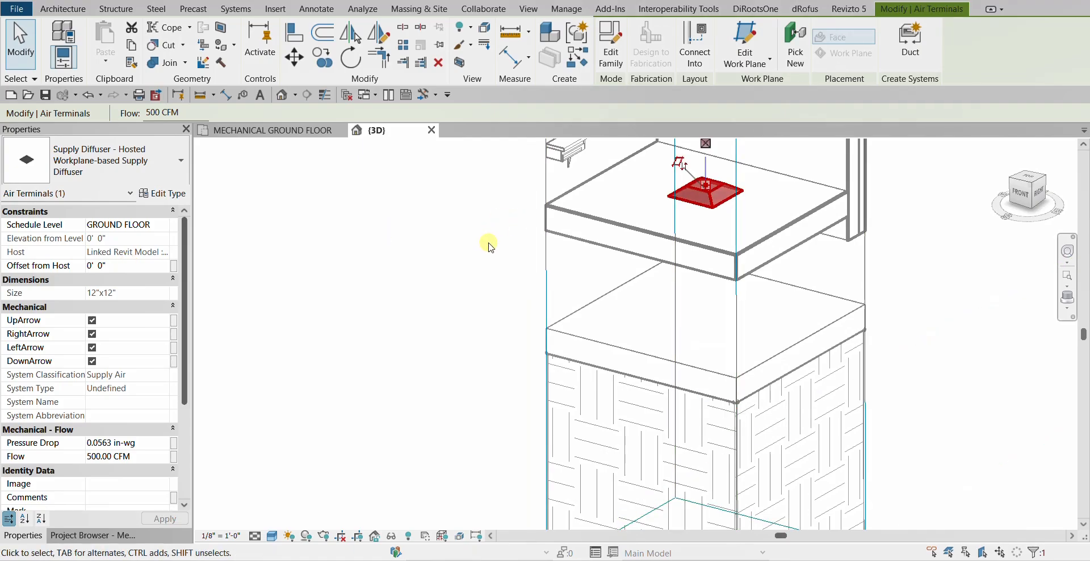
Step: Rehost the supply diffuser from the floor slab onto the top face of the ceiling above in the 3D view
{"action": "left_click", "coordinate": [437, 273]}
{"action": "middle_click_drag", "start_coordinate": [718, 187], "coordinate": [632, 313]}
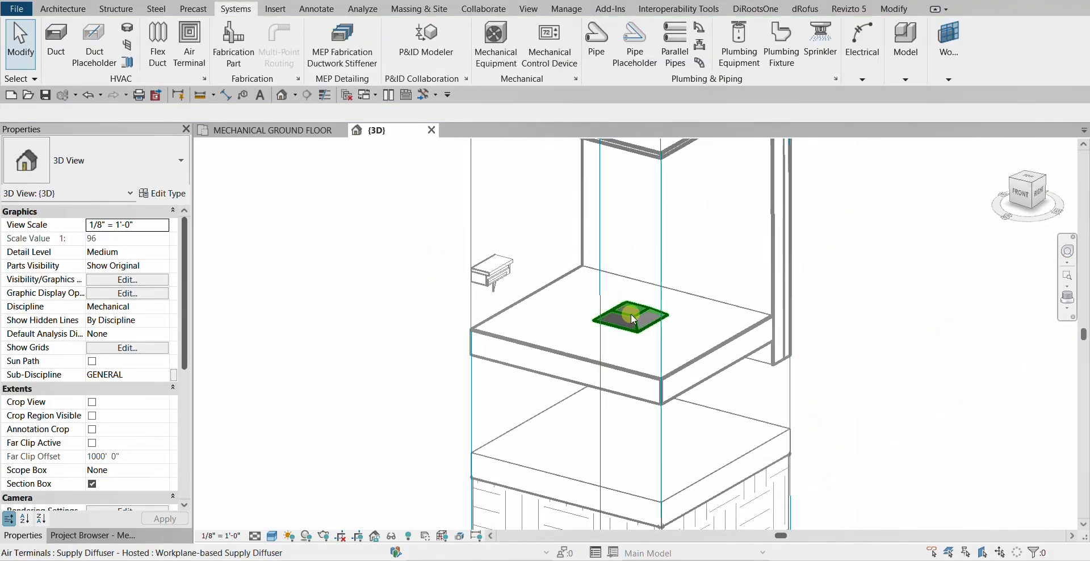
{"action": "left_click", "coordinate": [632, 312]}
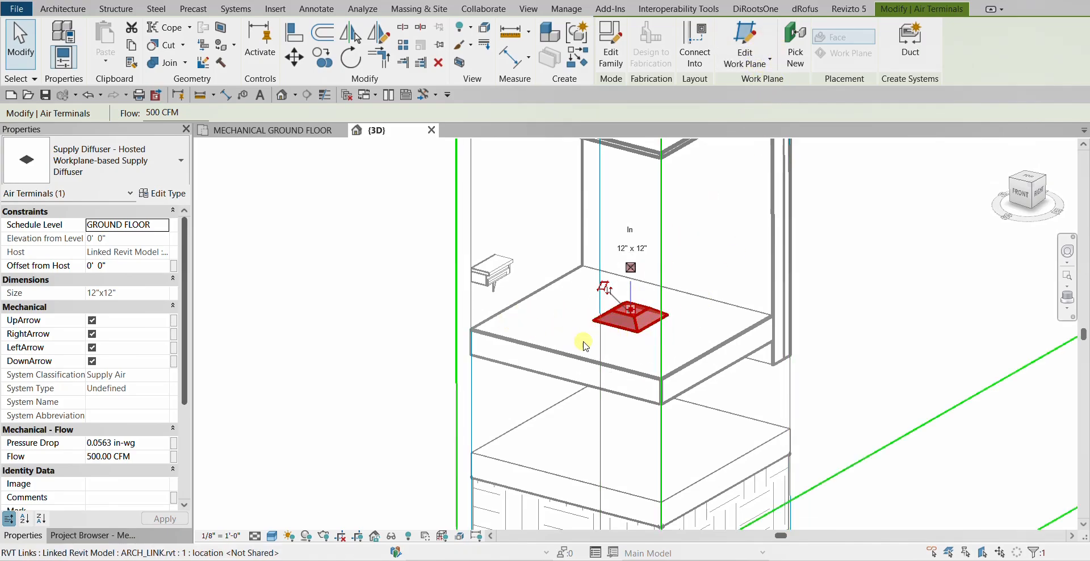
{"action": "left_click", "coordinate": [798, 43]}
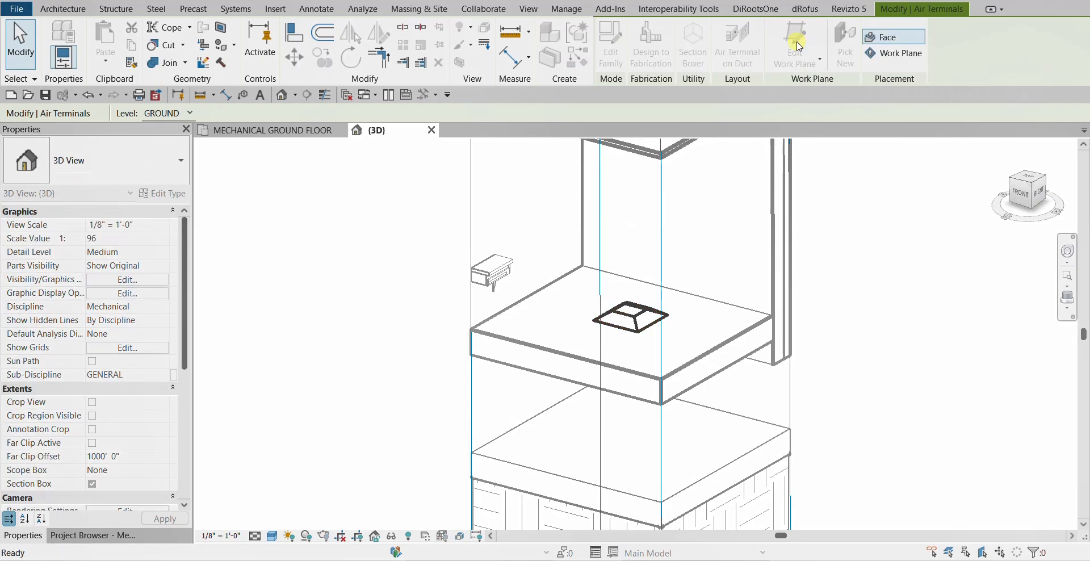
{"action": "middle_click_drag", "start_coordinate": [863, 309], "coordinate": [897, 474]}
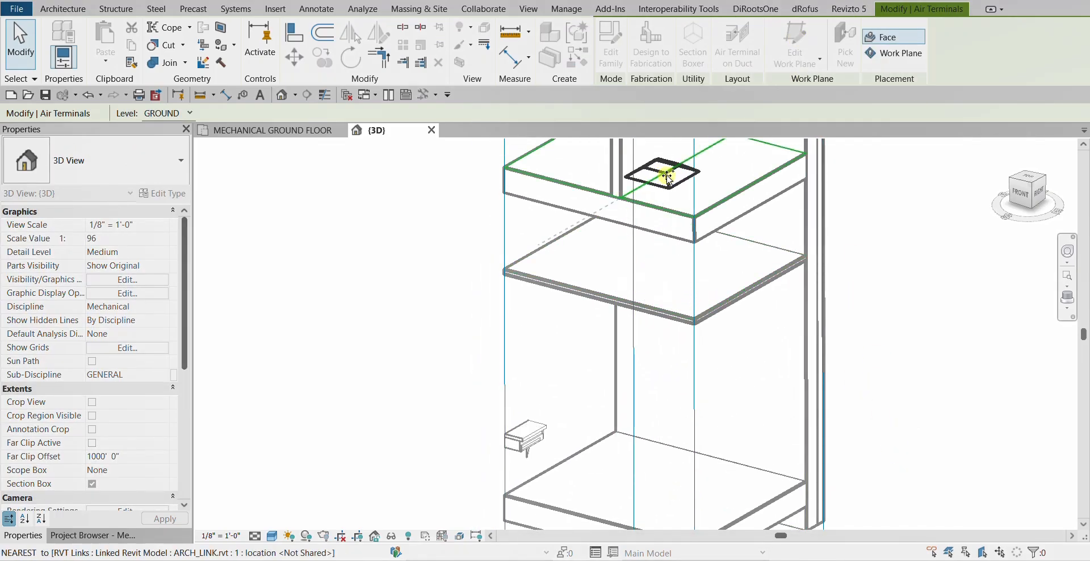
{"action": "scroll", "coordinate": [722, 299], "scroll_direction": "down", "scroll_amount": 3}
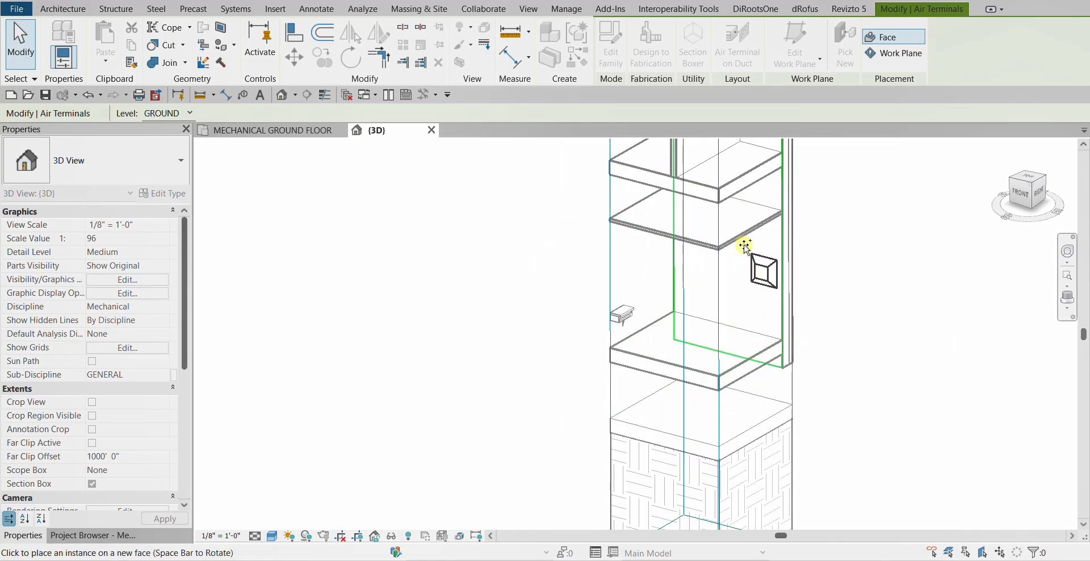
{"action": "scroll", "coordinate": [710, 322], "scroll_direction": "up", "scroll_amount": 4}
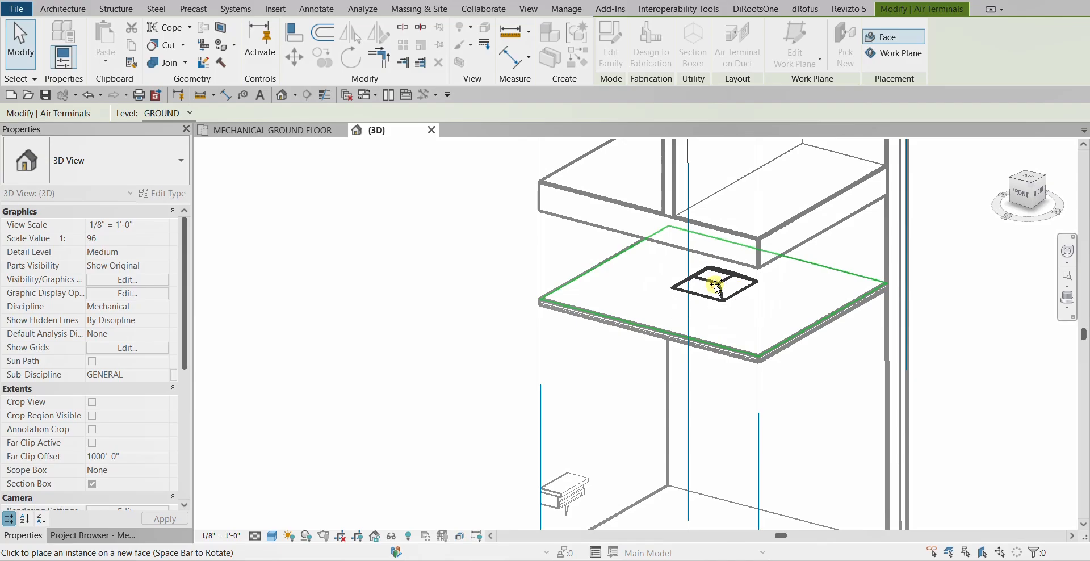
{"action": "left_click", "coordinate": [717, 287]}
{"action": "key", "text": "Escape"}
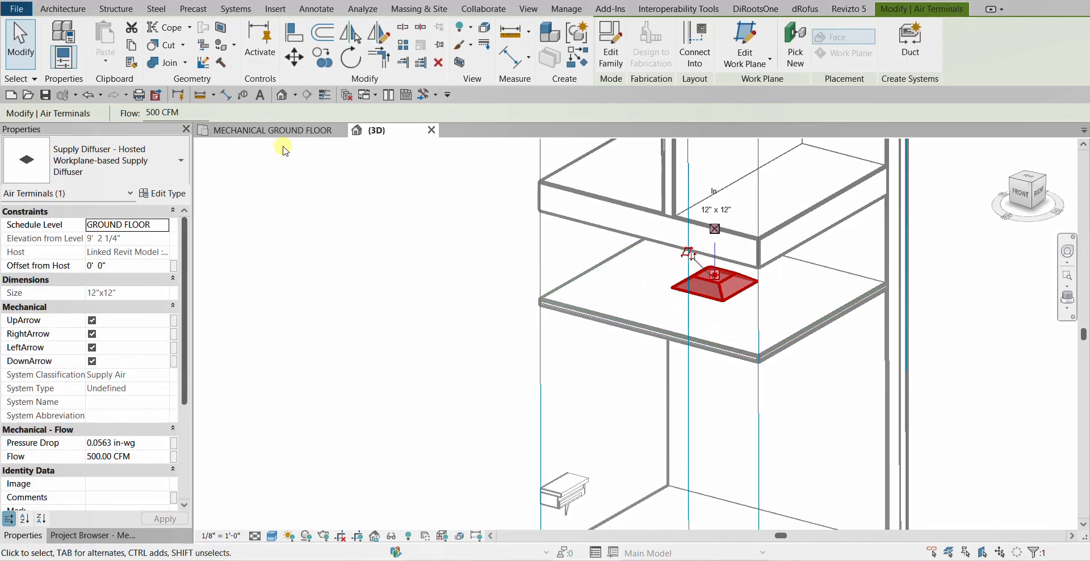
Step: Open the MECHANICAL GROUND FLOOR plan and examine how the diffuser is displayed in room EXAM 1-4
{"action": "left_click", "coordinate": [278, 132]}
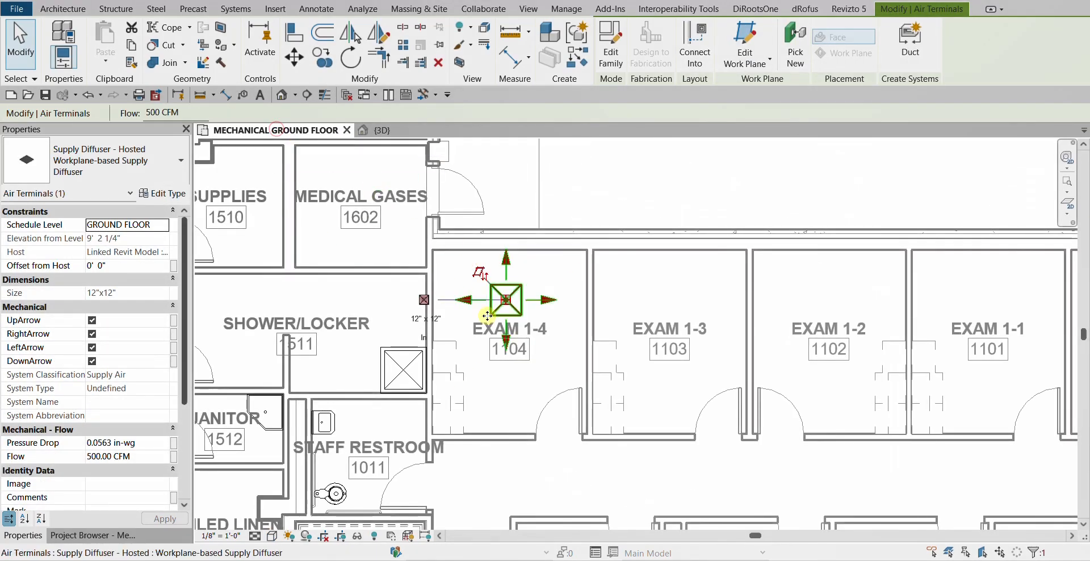
{"action": "scroll", "coordinate": [592, 197], "scroll_direction": "up", "scroll_amount": 1}
{"action": "left_click", "coordinate": [593, 197]}
{"action": "scroll", "coordinate": [507, 267], "scroll_direction": "up", "scroll_amount": 5}
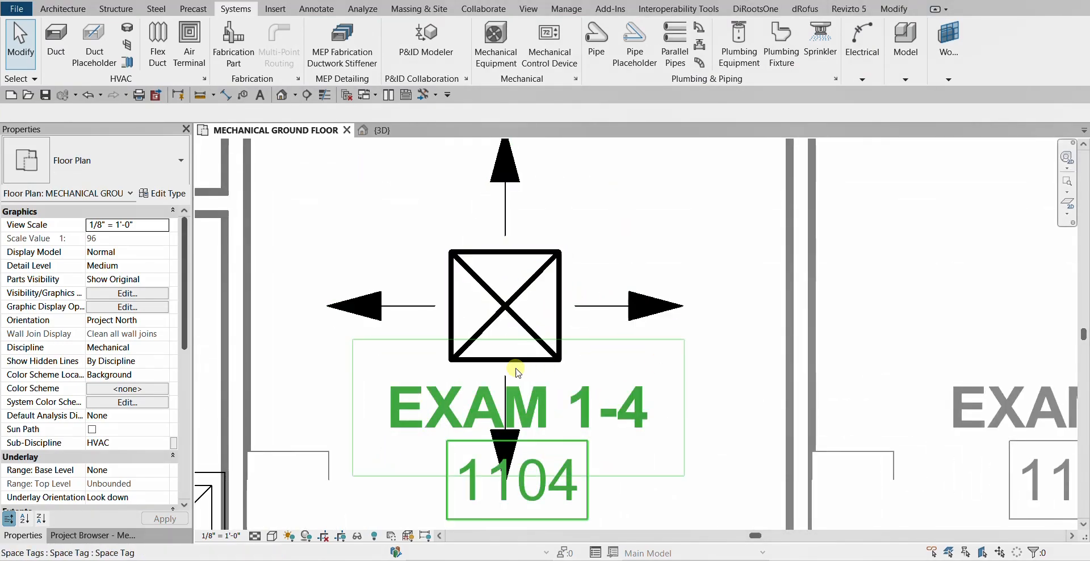
{"action": "scroll", "coordinate": [558, 284], "scroll_direction": "down", "scroll_amount": 2}
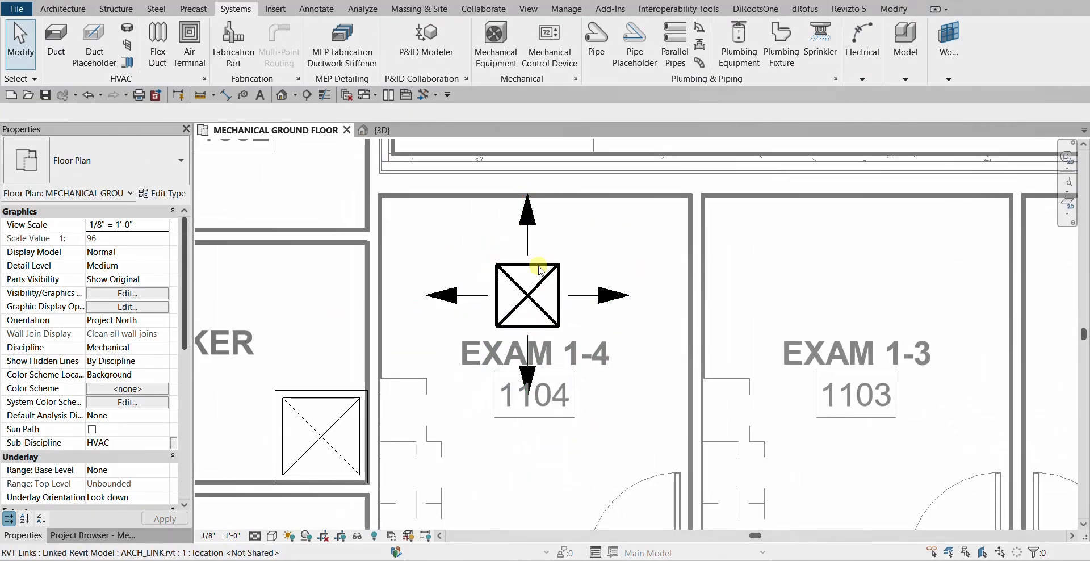
{"action": "scroll", "coordinate": [511, 273], "scroll_direction": "up", "scroll_amount": 2}
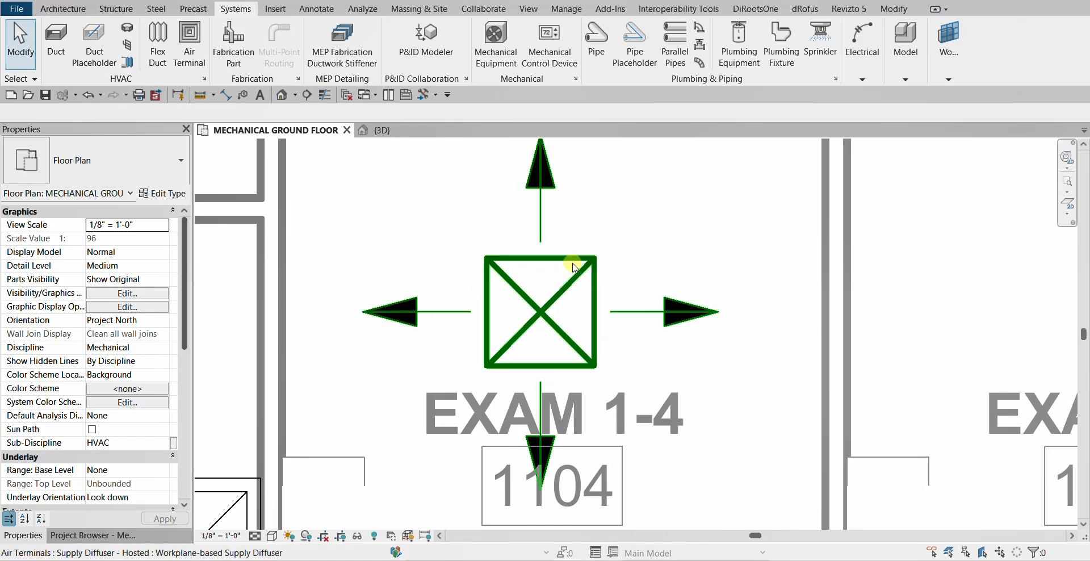
{"action": "scroll", "coordinate": [545, 215], "scroll_direction": "up", "scroll_amount": 3}
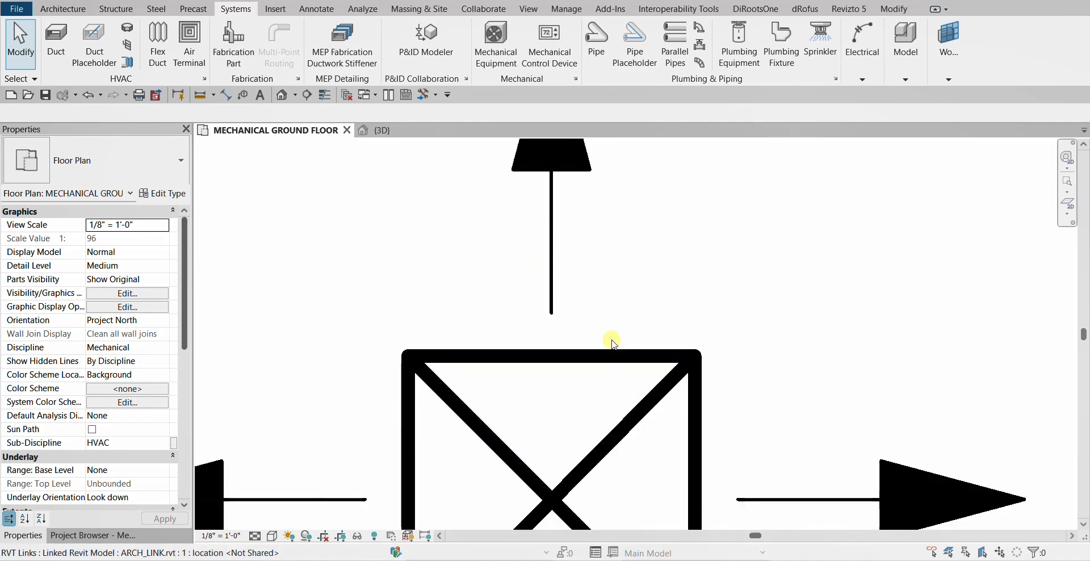
{"action": "scroll", "coordinate": [653, 261], "scroll_direction": "down", "scroll_amount": 3}
{"action": "scroll", "coordinate": [646, 356], "scroll_direction": "down", "scroll_amount": 4}
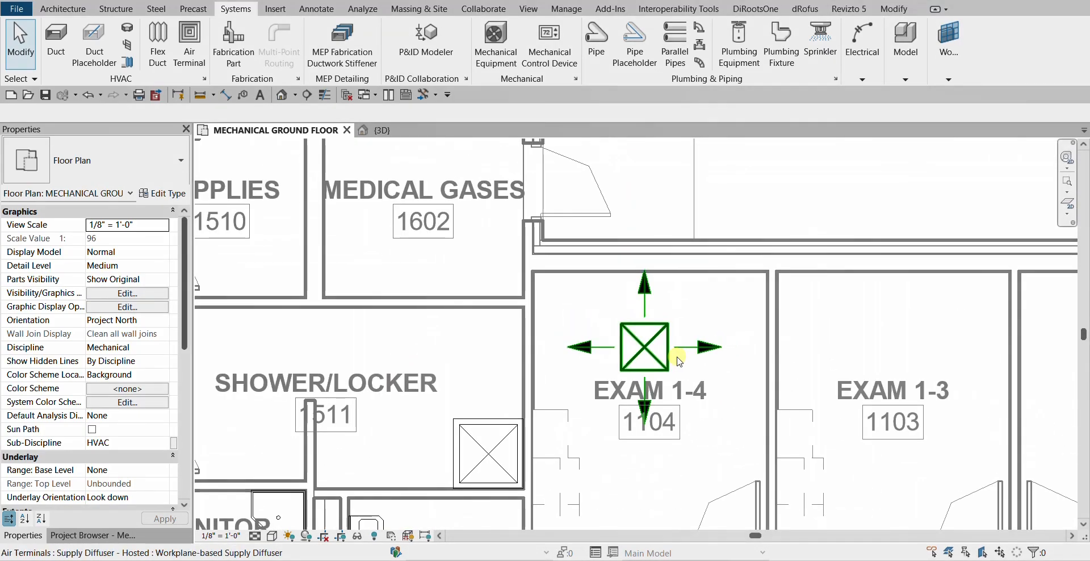
{"action": "scroll", "coordinate": [648, 352], "scroll_direction": "up", "scroll_amount": 1}
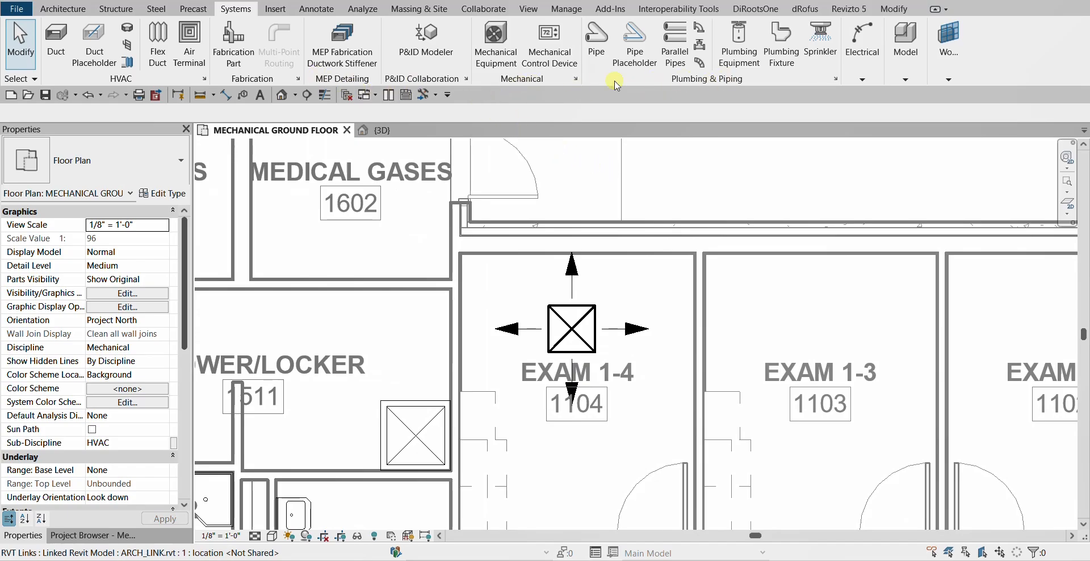
Step: Place a non-hosted Supply Diffuser 24 x 24 Face 12 x 12 Connection in EXAM 1-3 at 9' 0" elevation, aligned with the EXAM 1-4 diffuser
{"action": "left_click", "coordinate": [193, 38]}
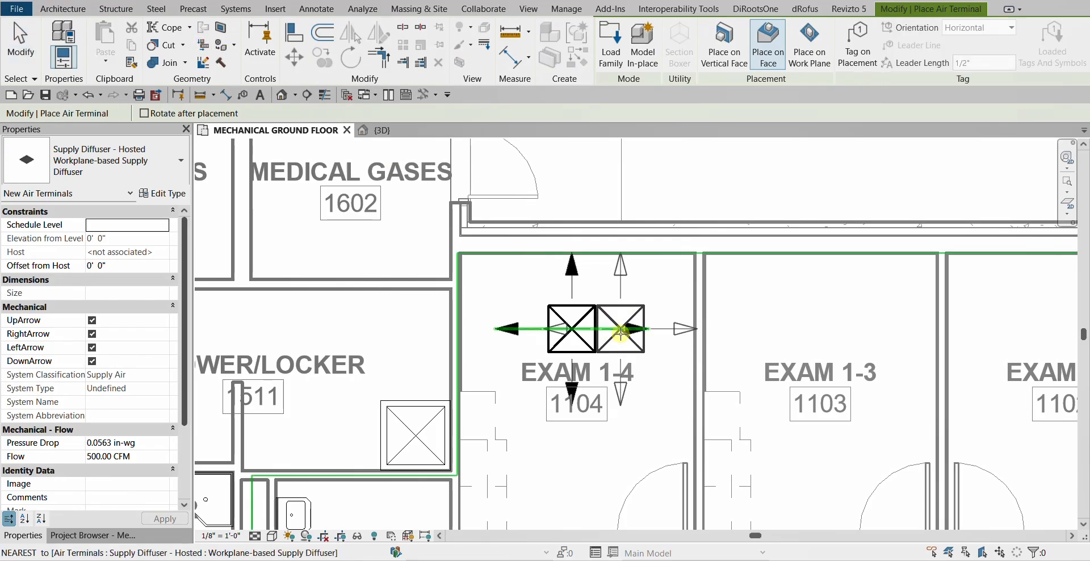
{"action": "left_click", "coordinate": [132, 163]}
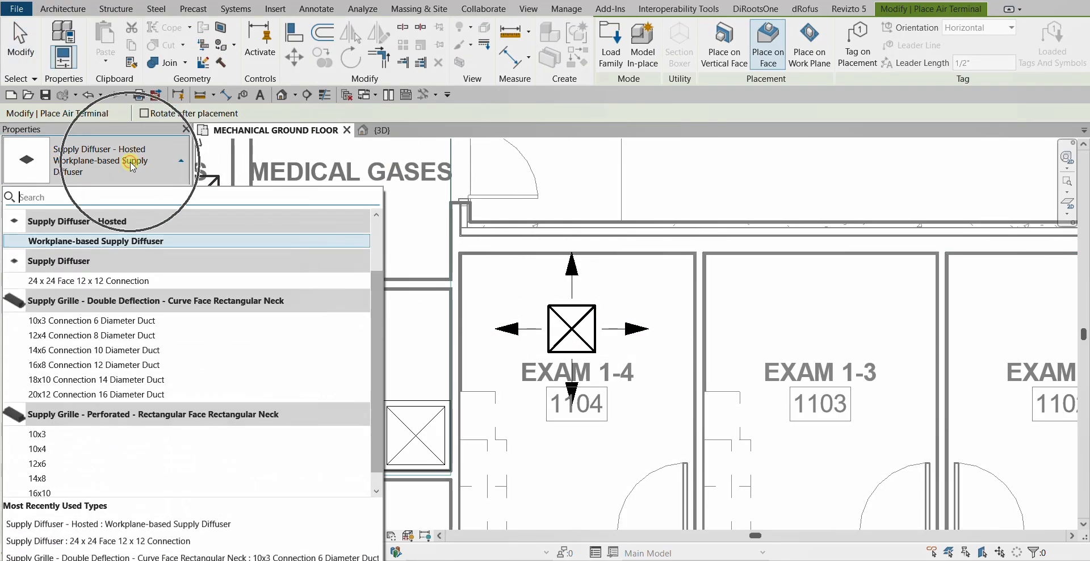
{"action": "left_click", "coordinate": [100, 282]}
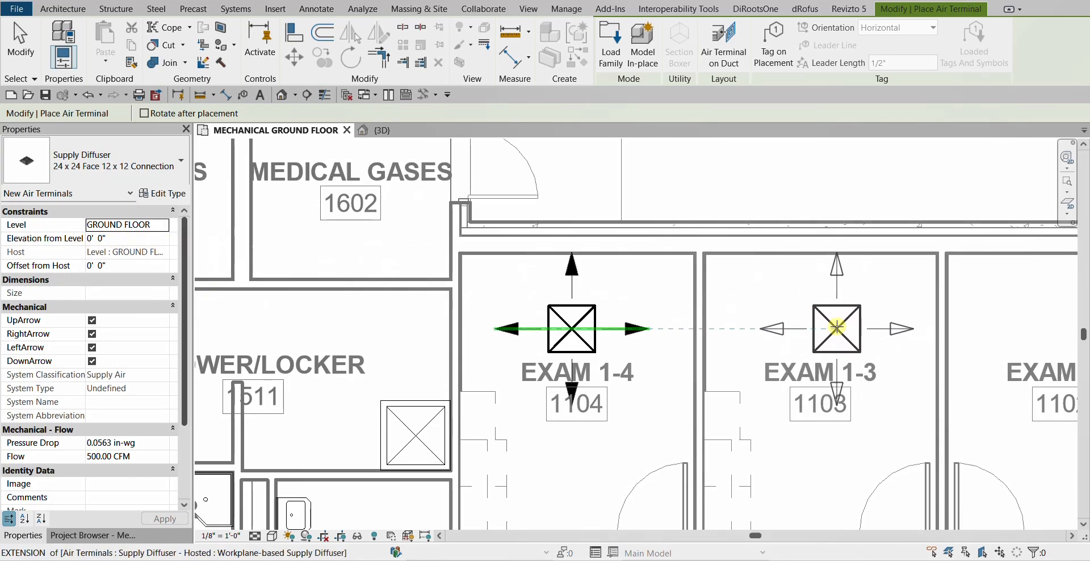
{"action": "left_click", "coordinate": [128, 239]}
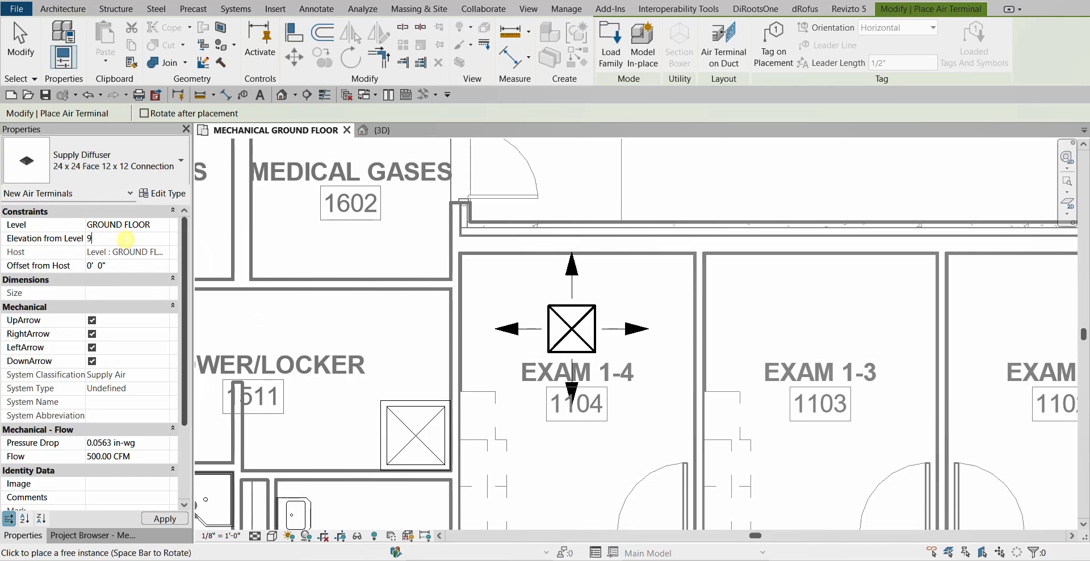
{"action": "type", "text": "9"}
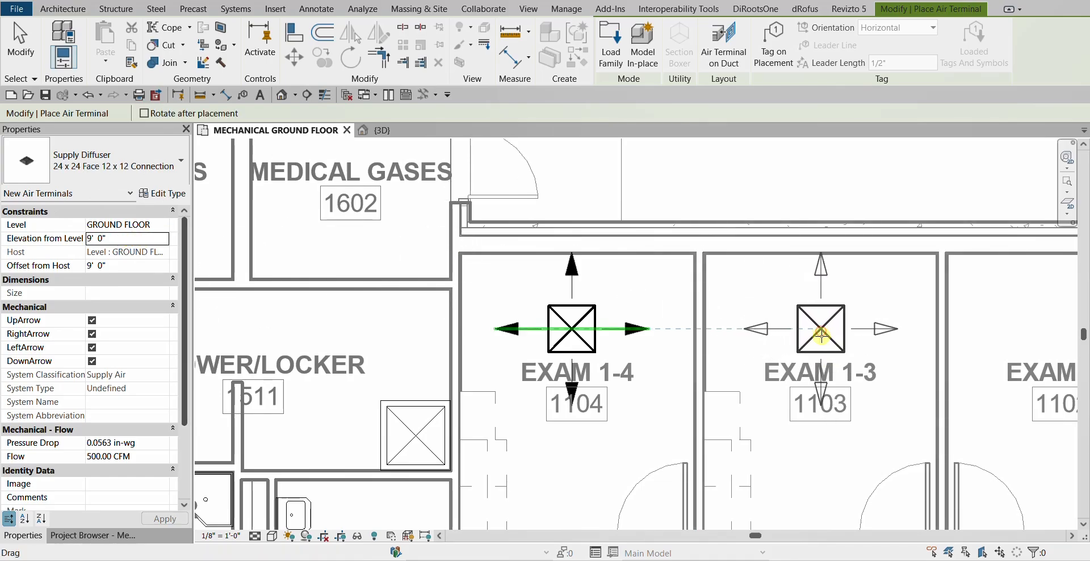
{"action": "left_click", "coordinate": [821, 329]}
Step: Place another 24 x 24 supply diffuser in EXAM 1-2 at 0' 0" elevation, aligned with the existing diffusers
{"action": "scroll", "coordinate": [812, 446], "scroll_direction": "down", "scroll_amount": 2}
{"action": "middle_click_drag", "start_coordinate": [783, 445], "coordinate": [678, 400]}
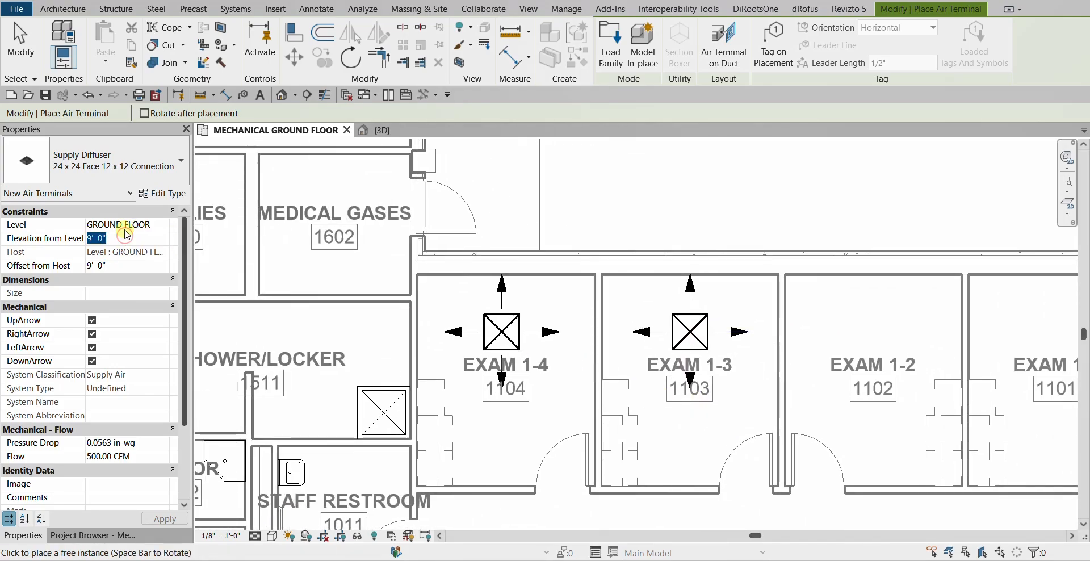
{"action": "left_click", "coordinate": [124, 242]}
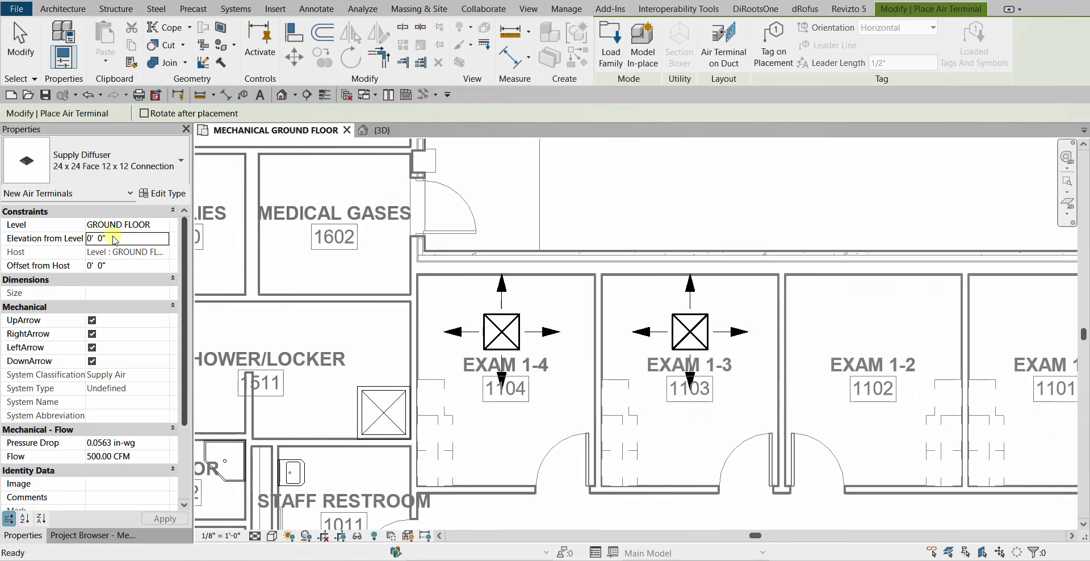
{"action": "middle_click_drag", "start_coordinate": [871, 331], "coordinate": [772, 324]}
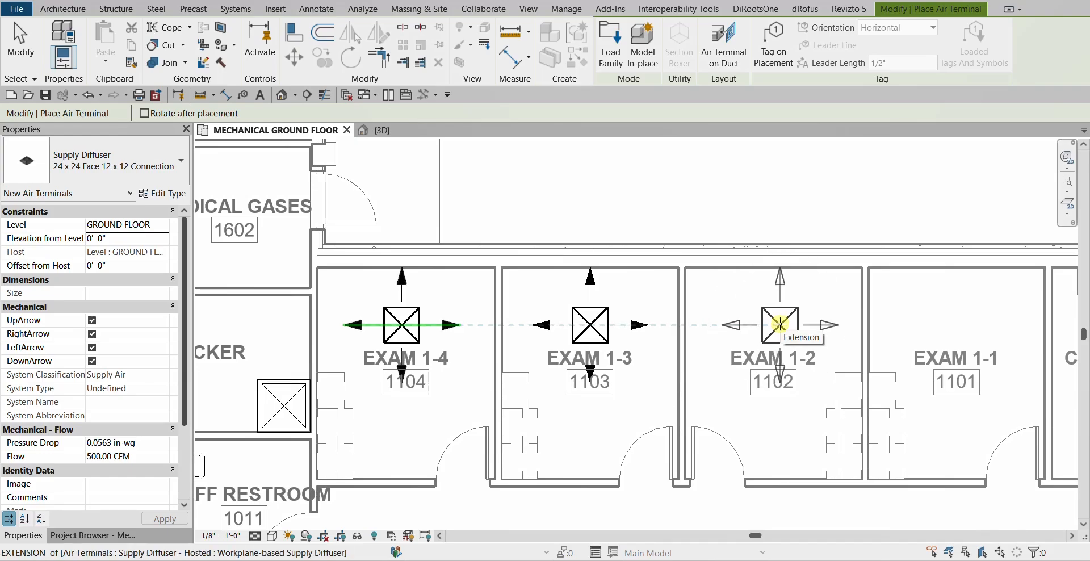
{"action": "left_click", "coordinate": [780, 324]}
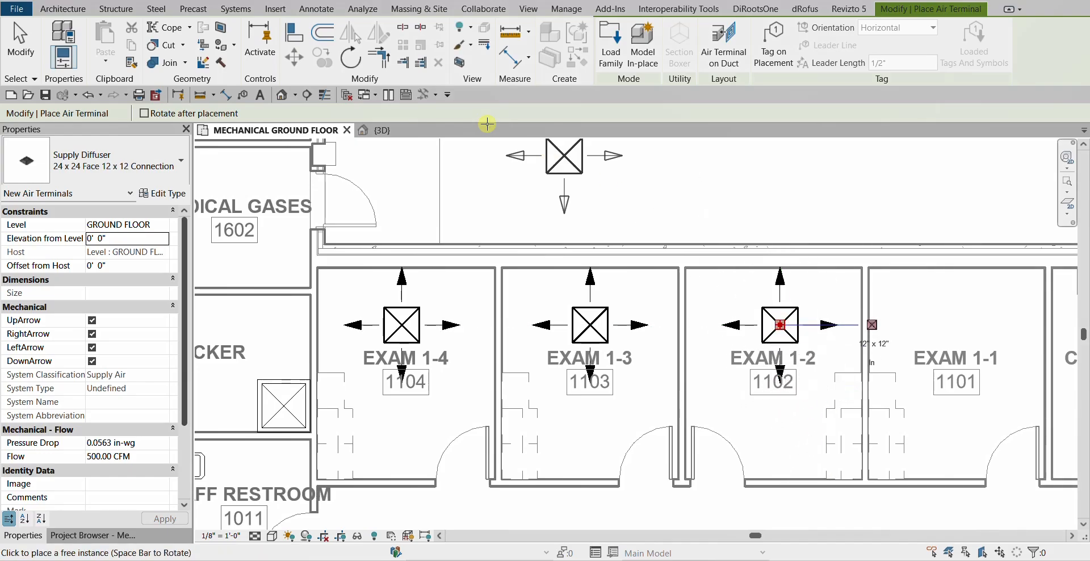
{"action": "left_click", "coordinate": [28, 48]}
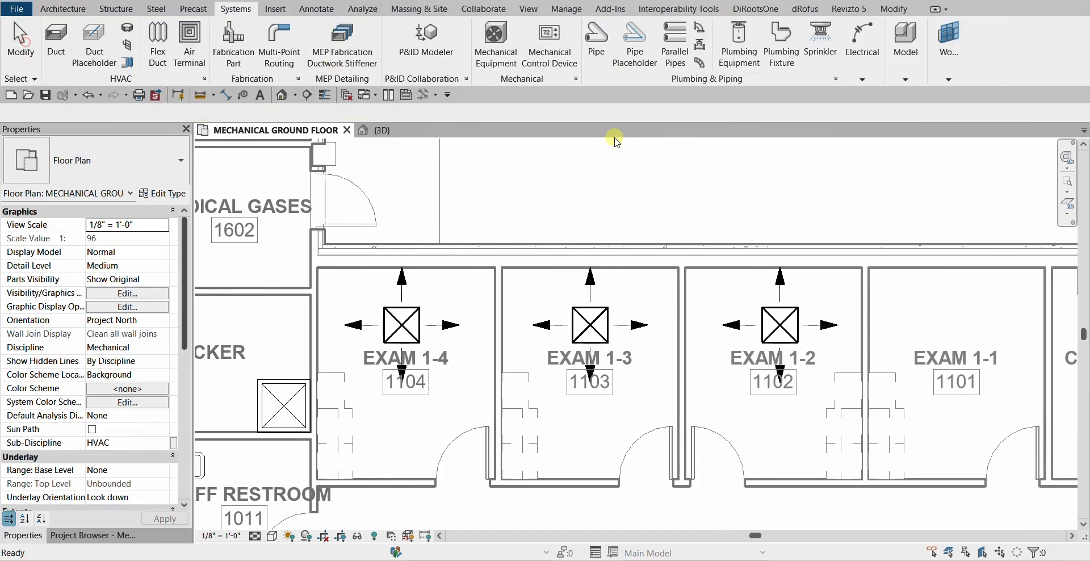
Step: Set the EXAM 1-2 diffuser's Elevation from Level to 9'
{"action": "left_click", "coordinate": [781, 325]}
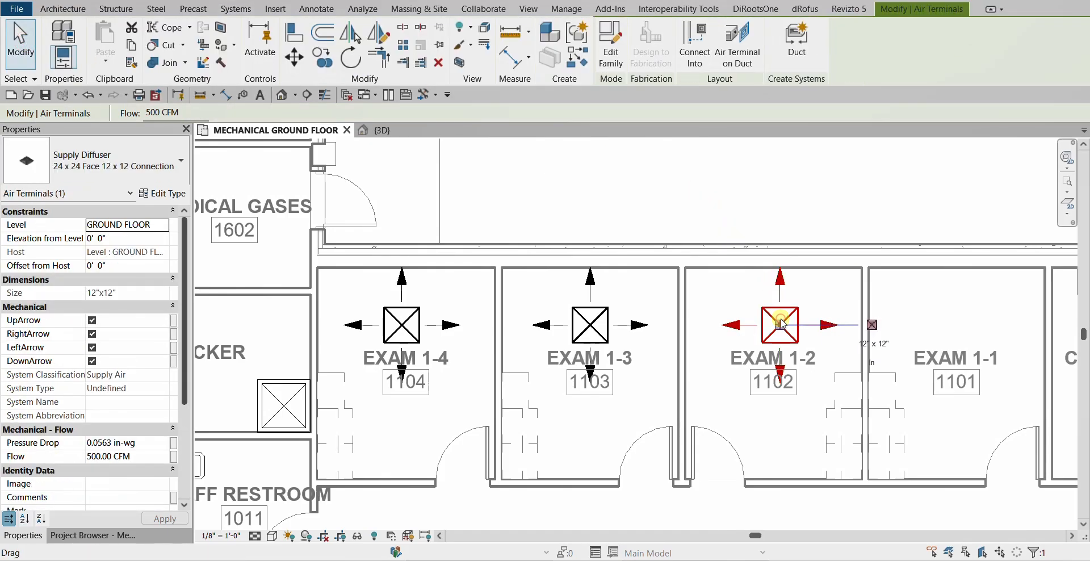
{"action": "left_click", "coordinate": [116, 239]}
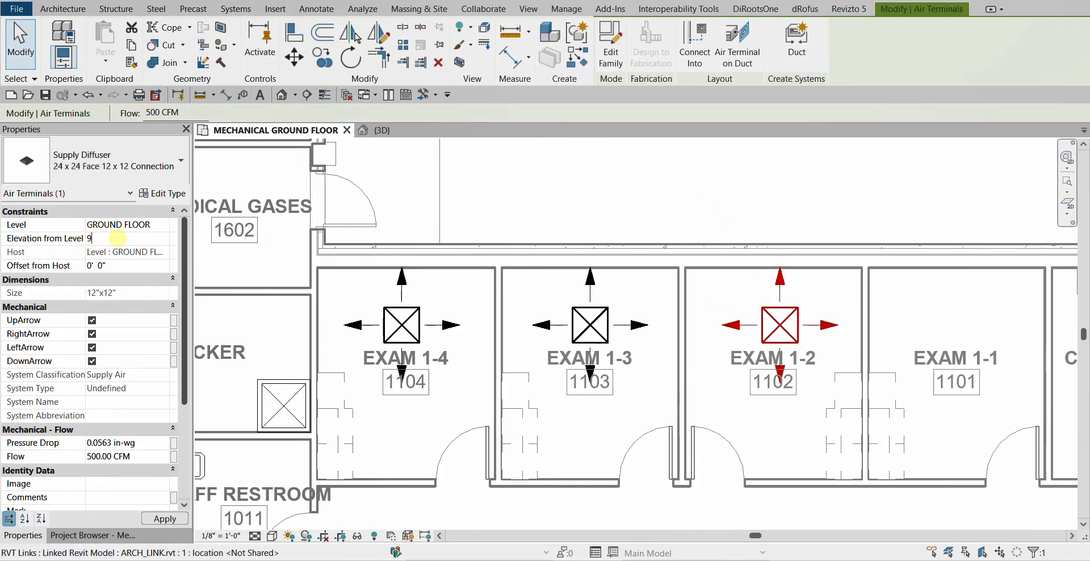
{"action": "left_click", "coordinate": [792, 238]}
{"action": "scroll", "coordinate": [792, 239], "scroll_direction": "down", "scroll_amount": 1}
{"action": "scroll", "coordinate": [706, 214], "scroll_direction": "down", "scroll_amount": 2}
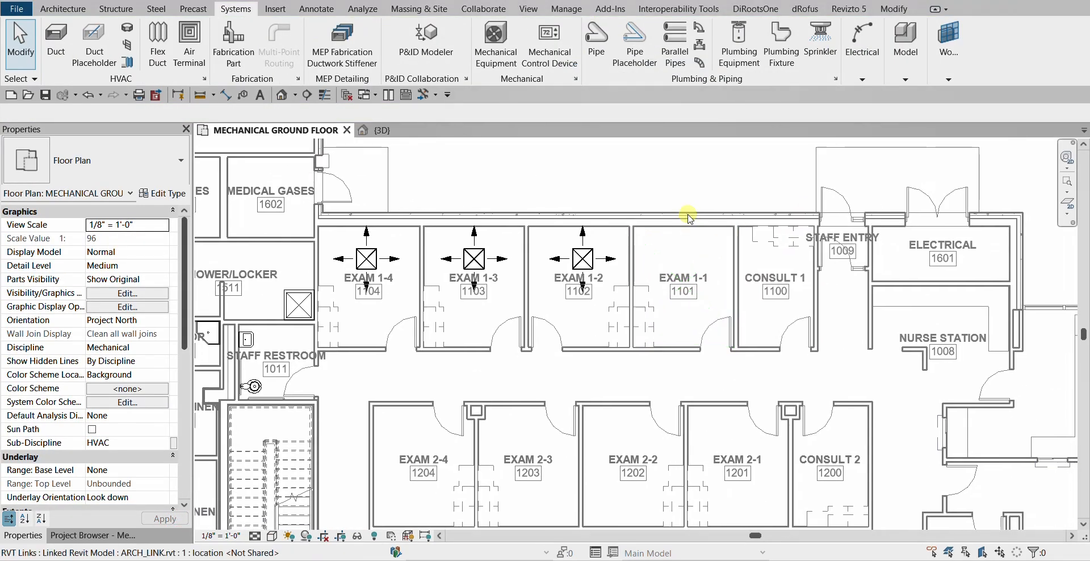
Step: Copy the EXAM 1-2 diffuser to EXAM 1-1 and CONSULT 1, using the rooms' upper-left wall corners as reference points
{"action": "scroll", "coordinate": [766, 204], "scroll_direction": "up", "scroll_amount": 1}
{"action": "scroll", "coordinate": [594, 211], "scroll_direction": "up", "scroll_amount": 3}
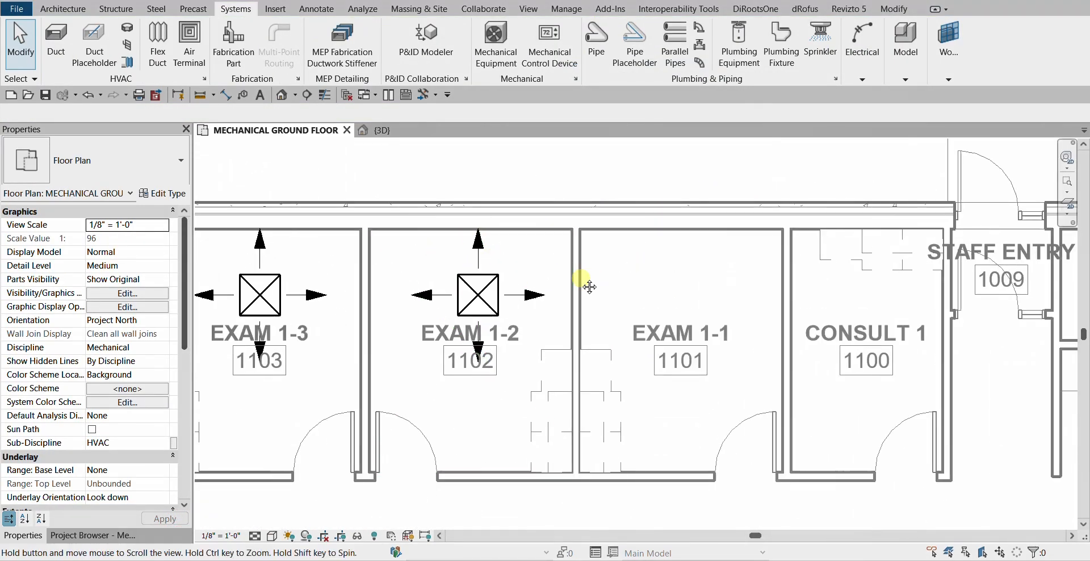
{"action": "middle_click_drag", "start_coordinate": [407, 213], "coordinate": [555, 195]}
{"action": "scroll", "coordinate": [665, 236], "scroll_direction": "down", "scroll_amount": 2}
{"action": "middle_click_drag", "start_coordinate": [795, 267], "coordinate": [653, 261]}
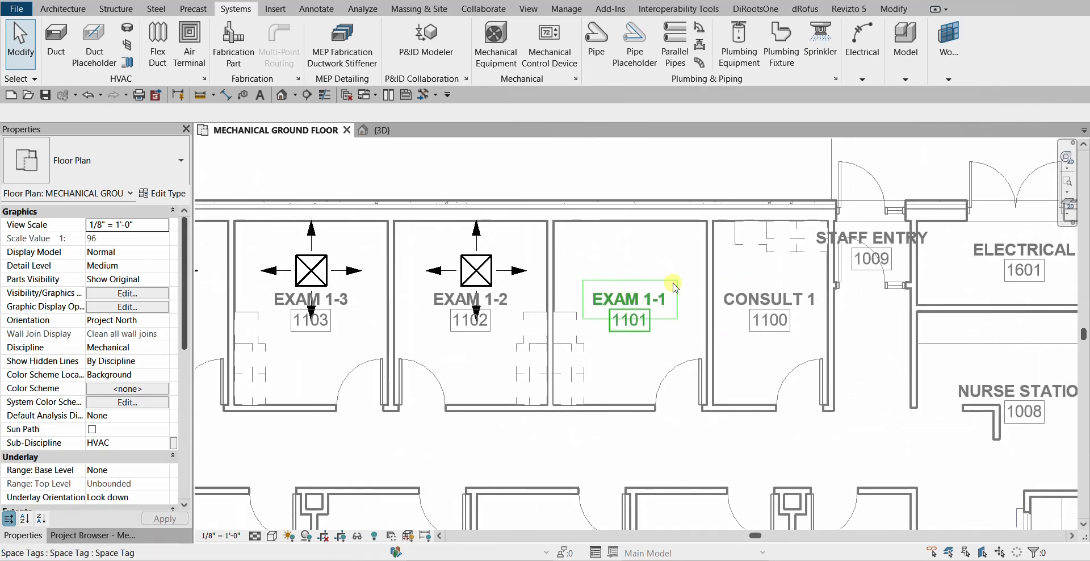
{"action": "left_click", "coordinate": [488, 253]}
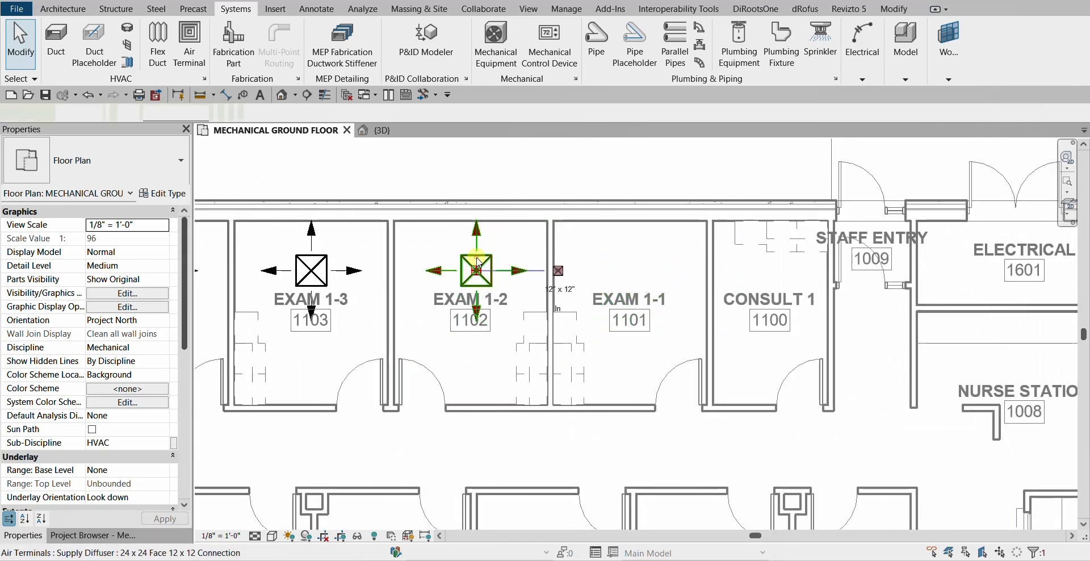
{"action": "left_click", "coordinate": [322, 57]}
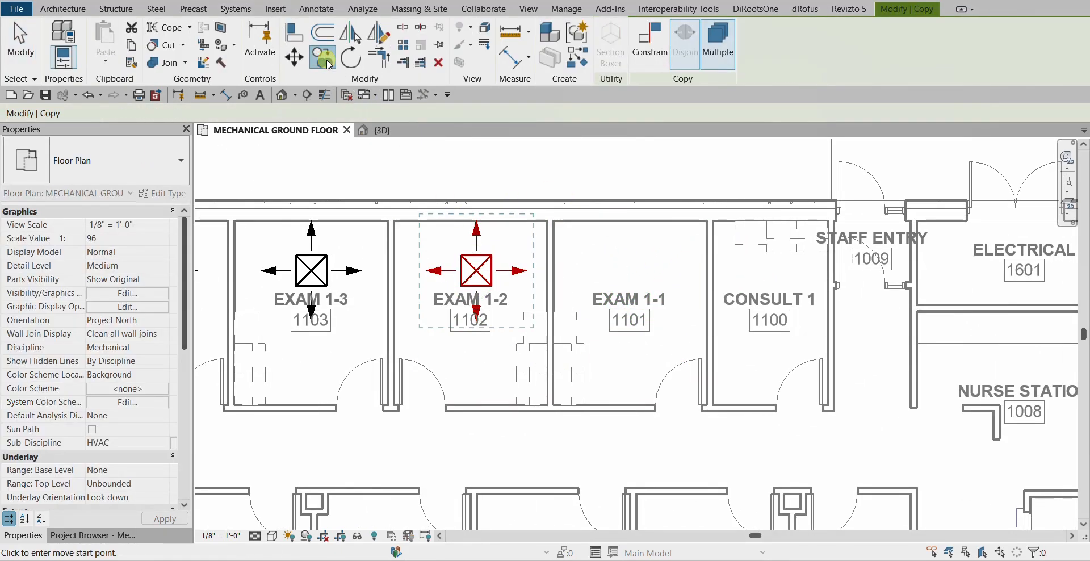
{"action": "scroll", "coordinate": [588, 284], "scroll_direction": "up", "scroll_amount": 3}
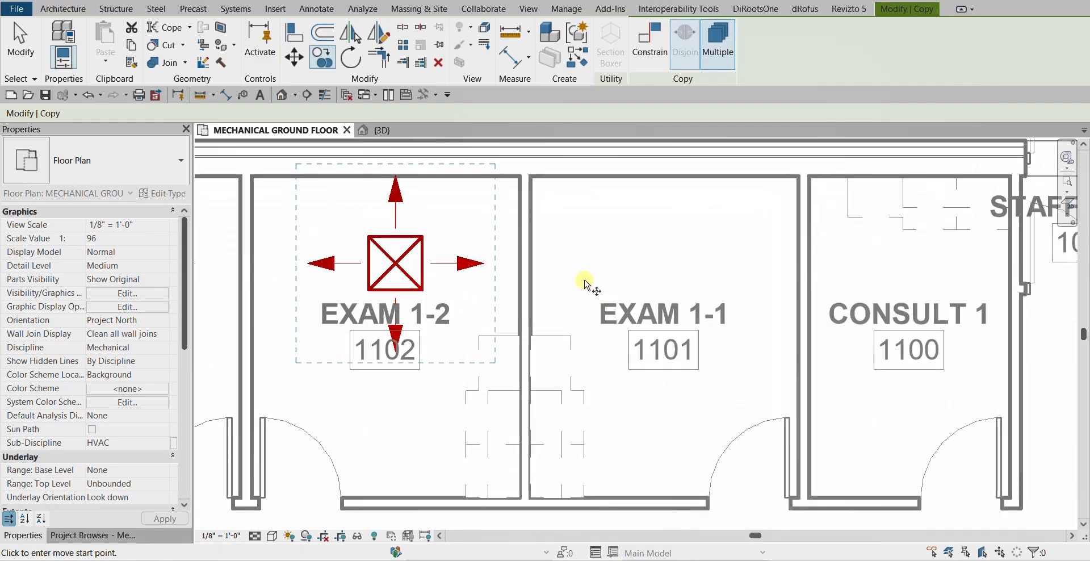
{"action": "middle_click_drag", "start_coordinate": [316, 324], "coordinate": [493, 316]}
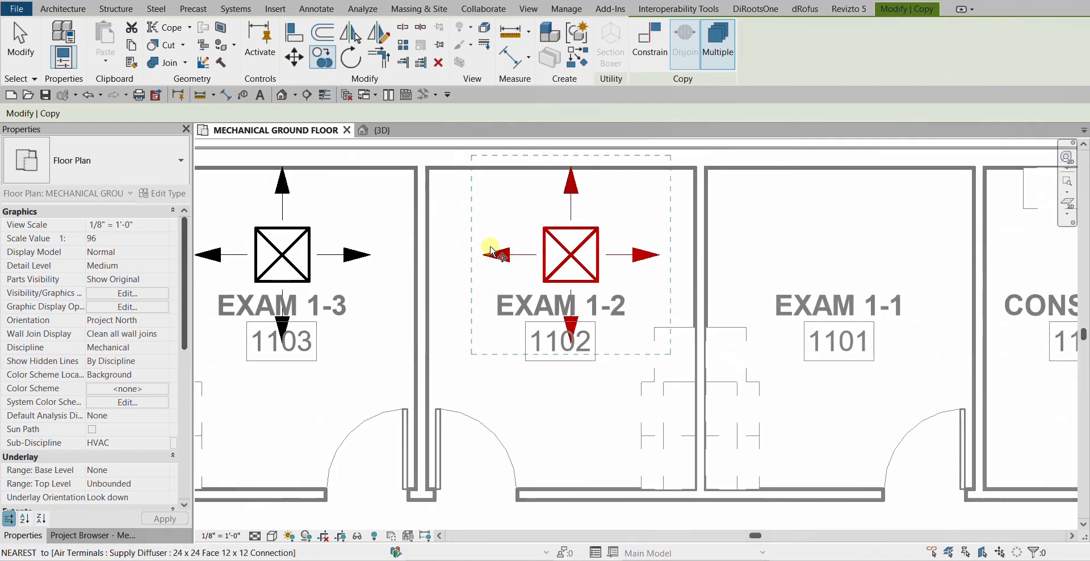
{"action": "left_click", "coordinate": [430, 169]}
{"action": "left_click", "coordinate": [709, 171]}
{"action": "middle_click_drag", "start_coordinate": [818, 219], "coordinate": [446, 264]}
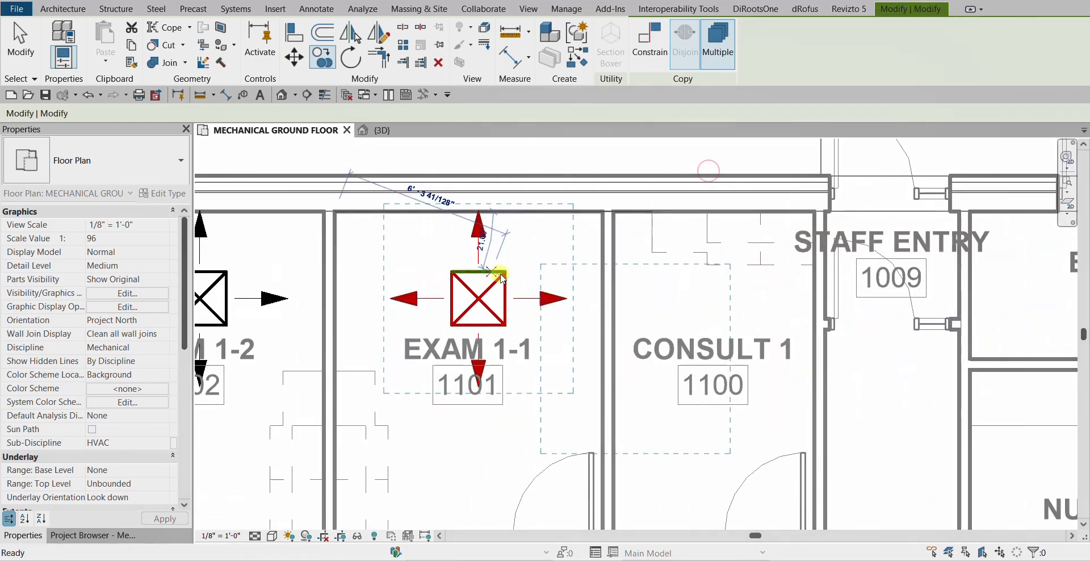
{"action": "left_click", "coordinate": [615, 215]}
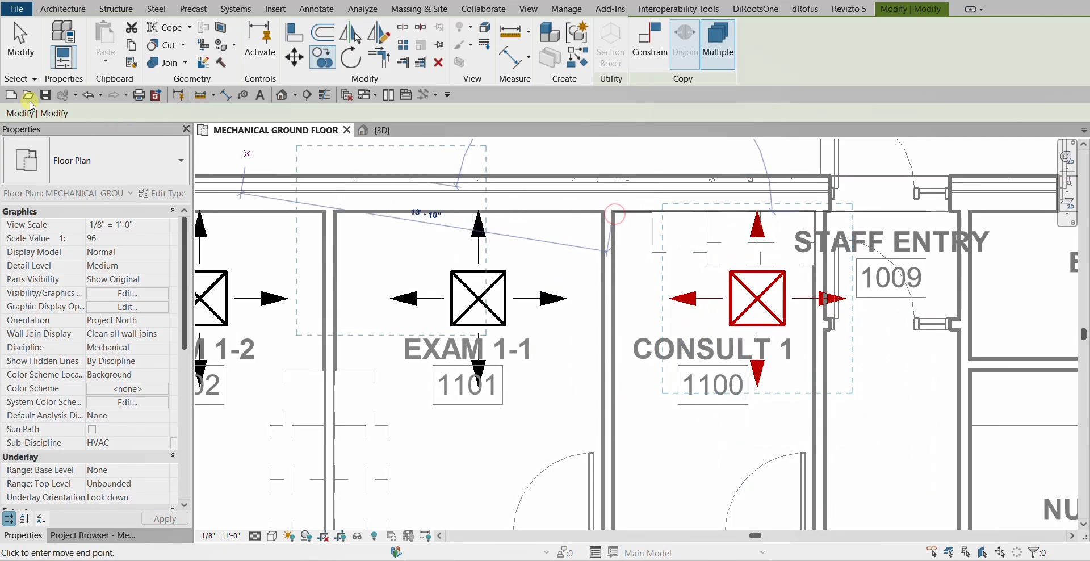
Step: Finish copying and nudge the CONSULT 1 supply diffuser left until it sits roughly centred between the room's side walls
{"action": "left_click", "coordinate": [35, 34]}
{"action": "left_click", "coordinate": [751, 310]}
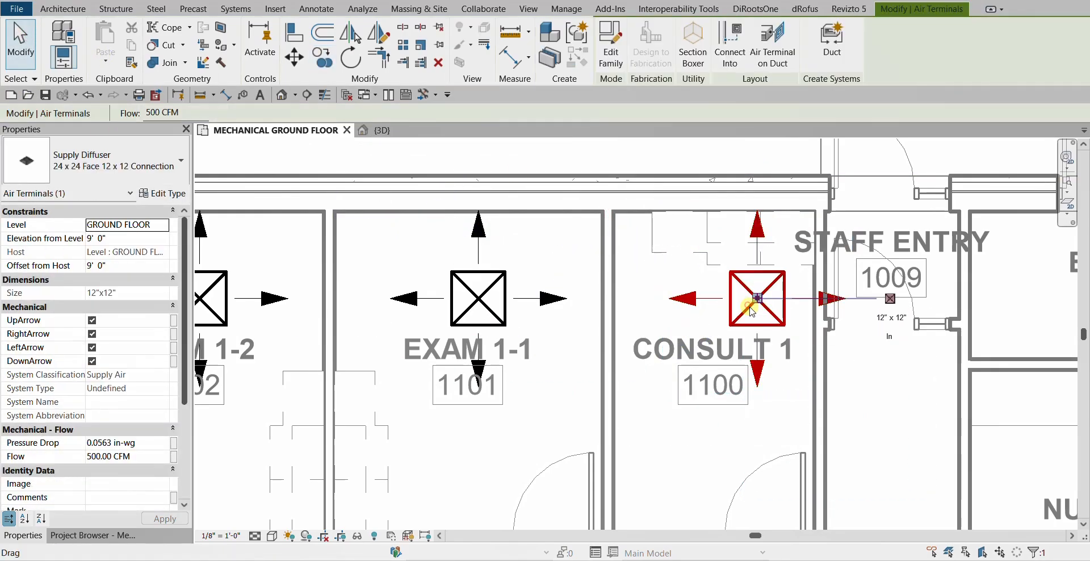
{"action": "key", "text": "Left"}
{"action": "key", "text": "Left"}
{"action": "key", "text": "Left"}
{"action": "key", "text": "Left"}
{"action": "key", "text": "Left"}
{"action": "key", "text": "Left"}
{"action": "key", "text": "Left"}
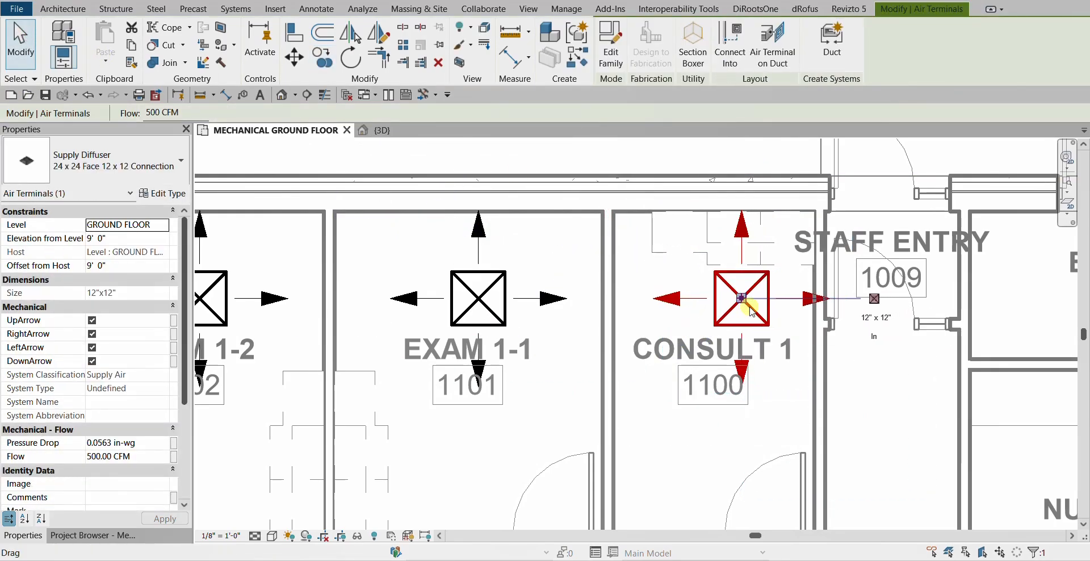
{"action": "key", "text": "Left"}
{"action": "key", "text": "Left"}
{"action": "key", "text": "Left"}
{"action": "key", "text": "Left"}
{"action": "key", "text": "Left"}
{"action": "key", "text": "Left"}
{"action": "key", "text": "Left"}
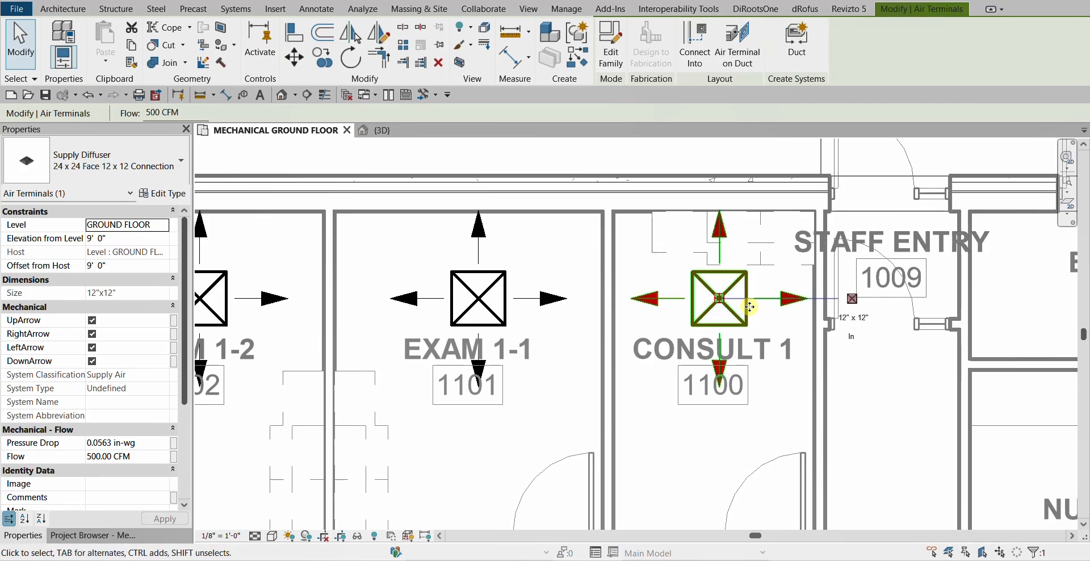
{"action": "key", "text": "Right"}
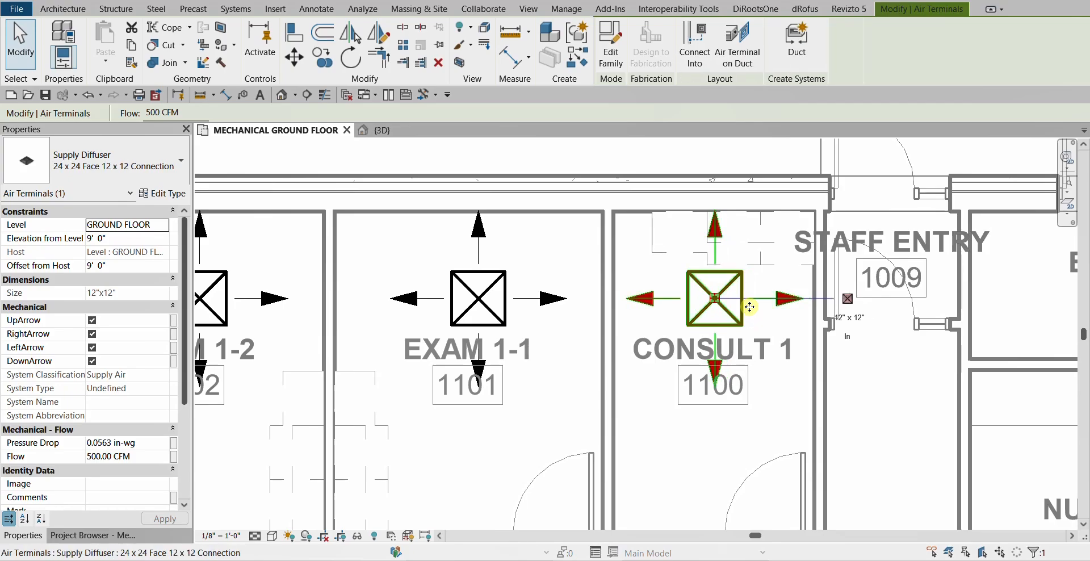
{"action": "left_click", "coordinate": [24, 46]}
Step: At the rotated outdoor foundation slab, start placing mechanical equipment with the Heat Pump - Split System - 2.5-5 Tons family, type 2.5 Tons
{"action": "scroll", "coordinate": [693, 379], "scroll_direction": "down", "scroll_amount": 5}
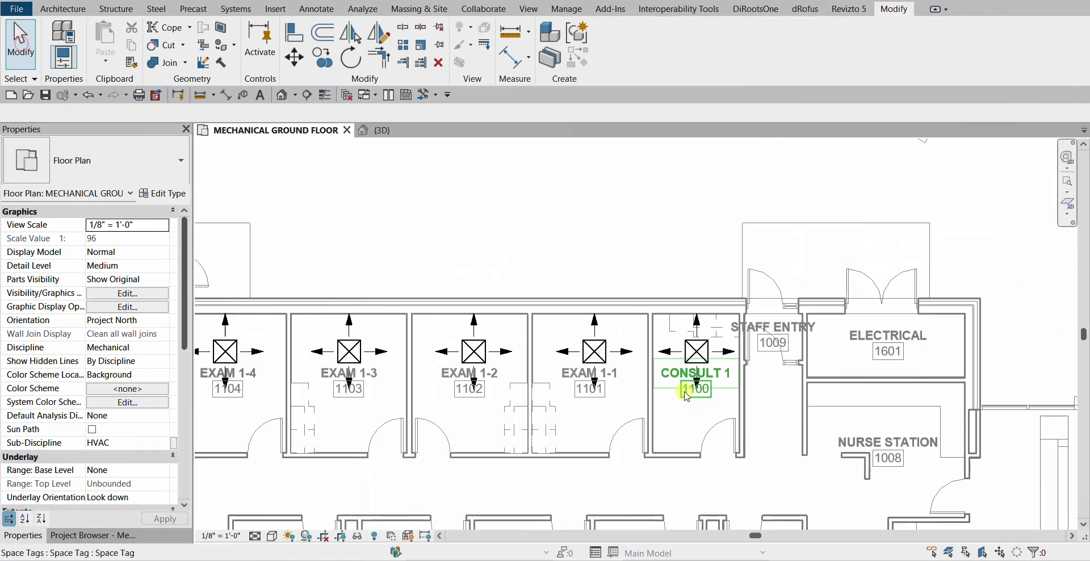
{"action": "scroll", "coordinate": [670, 350], "scroll_direction": "up", "scroll_amount": 2}
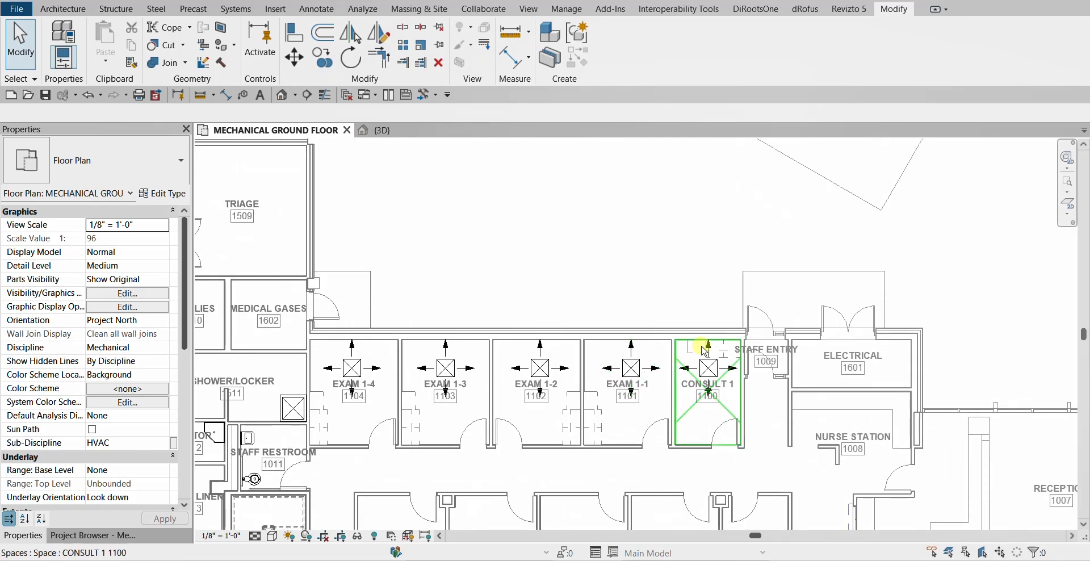
{"action": "middle_click_drag", "start_coordinate": [669, 350], "coordinate": [638, 418]}
{"action": "scroll", "coordinate": [699, 221], "scroll_direction": "up", "scroll_amount": 4}
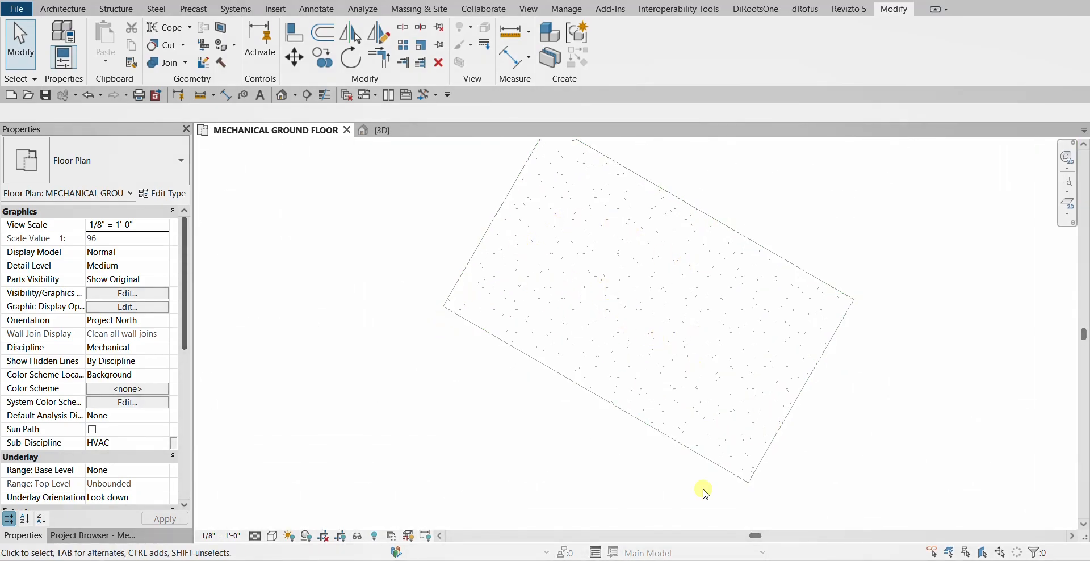
{"action": "middle_click_drag", "start_coordinate": [539, 229], "coordinate": [554, 273]}
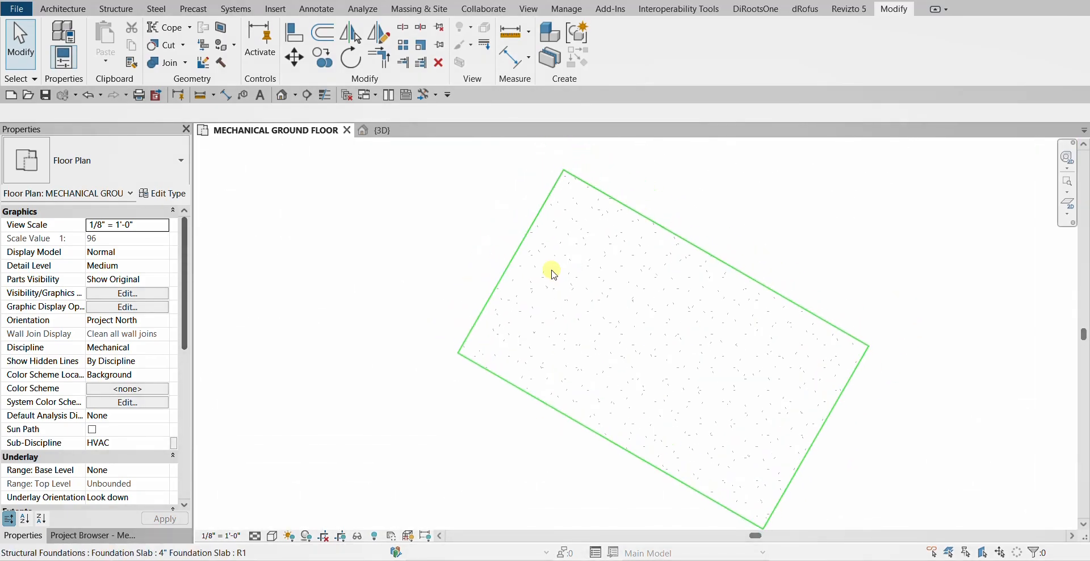
{"action": "left_click", "coordinate": [571, 188]}
{"action": "left_click", "coordinate": [962, 261]}
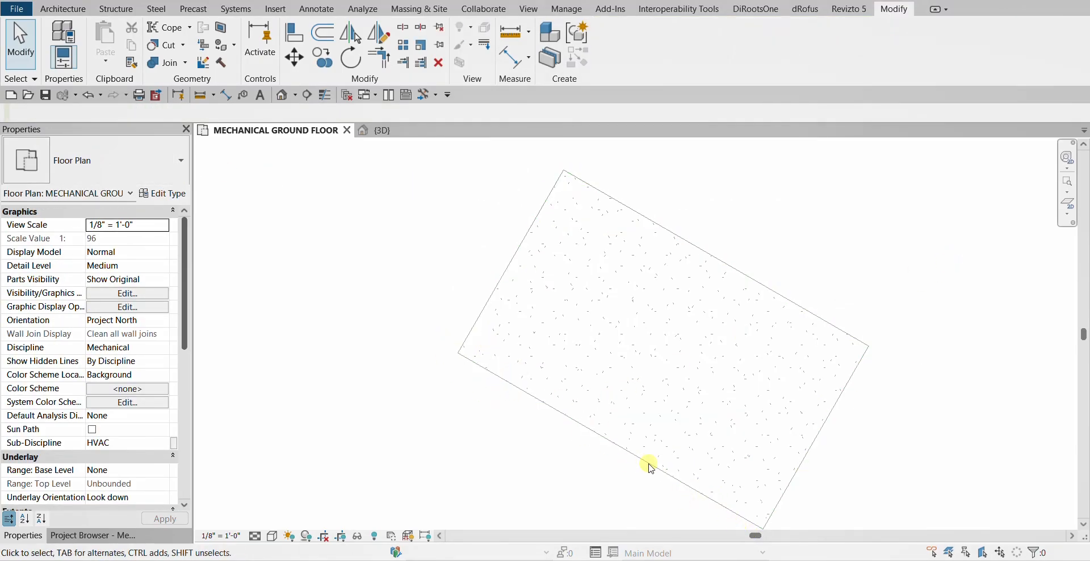
{"action": "left_click", "coordinate": [241, 12]}
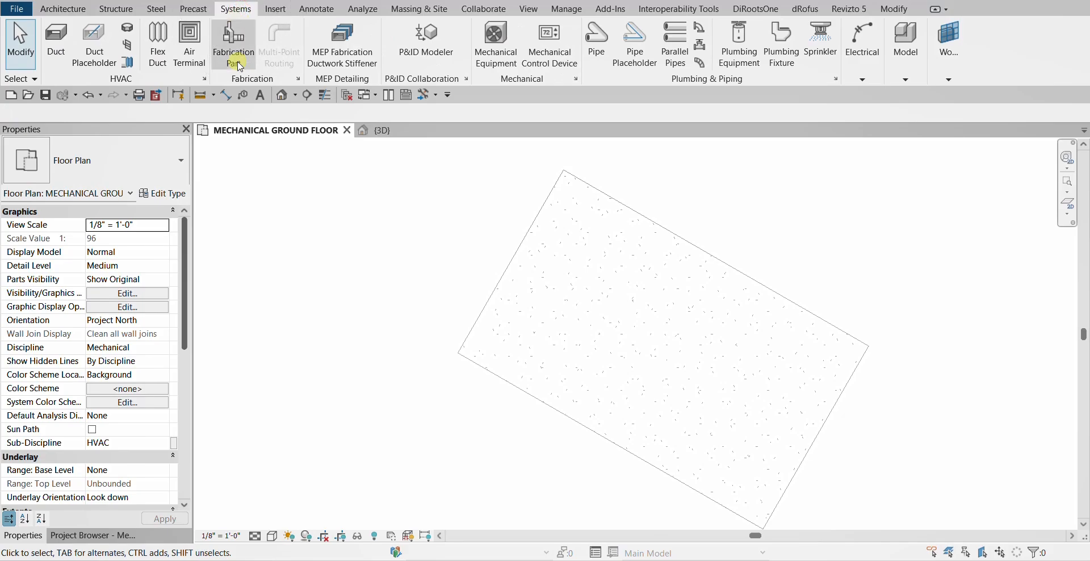
{"action": "left_click", "coordinate": [495, 43]}
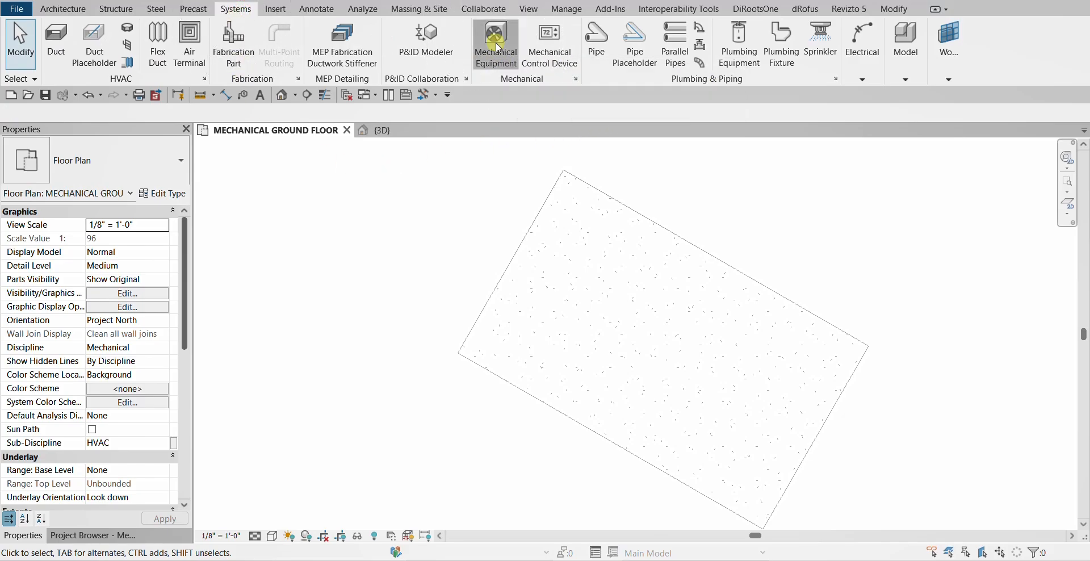
{"action": "left_click", "coordinate": [161, 162]}
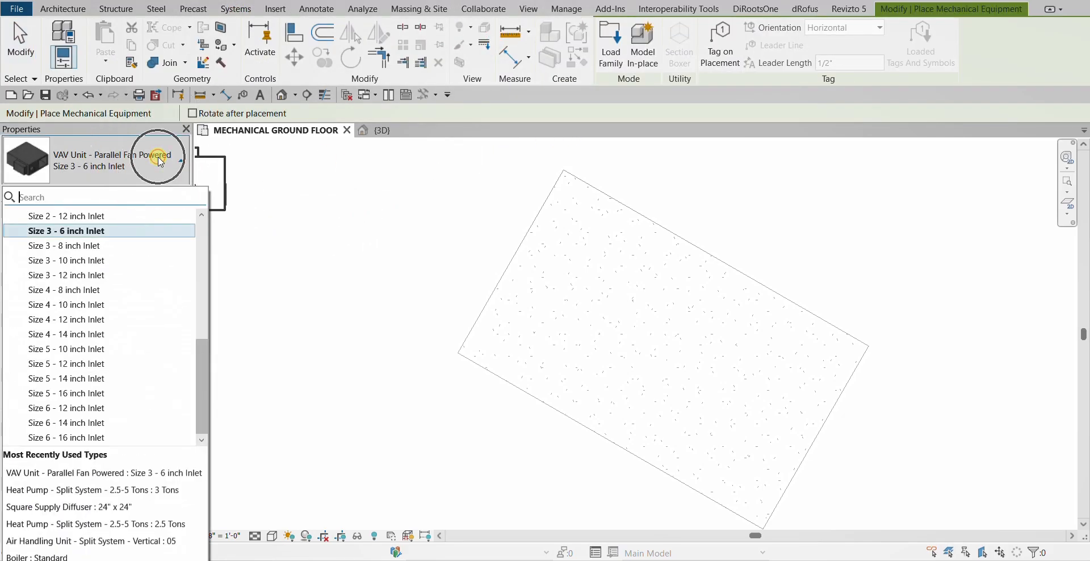
{"action": "left_click", "coordinate": [77, 198]}
{"action": "type", "text": "h"}
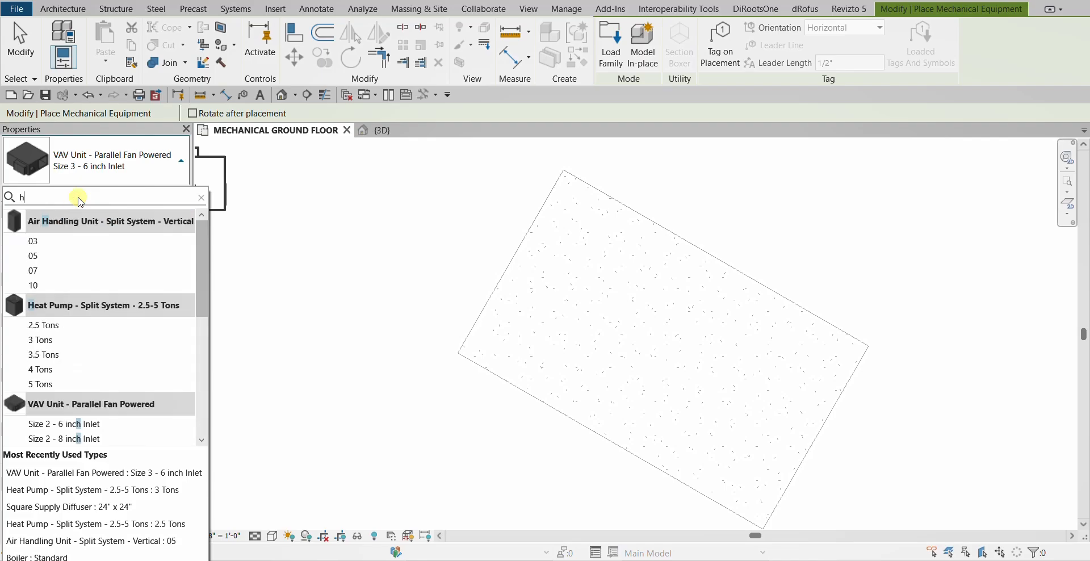
{"action": "type", "text": "ewa"}
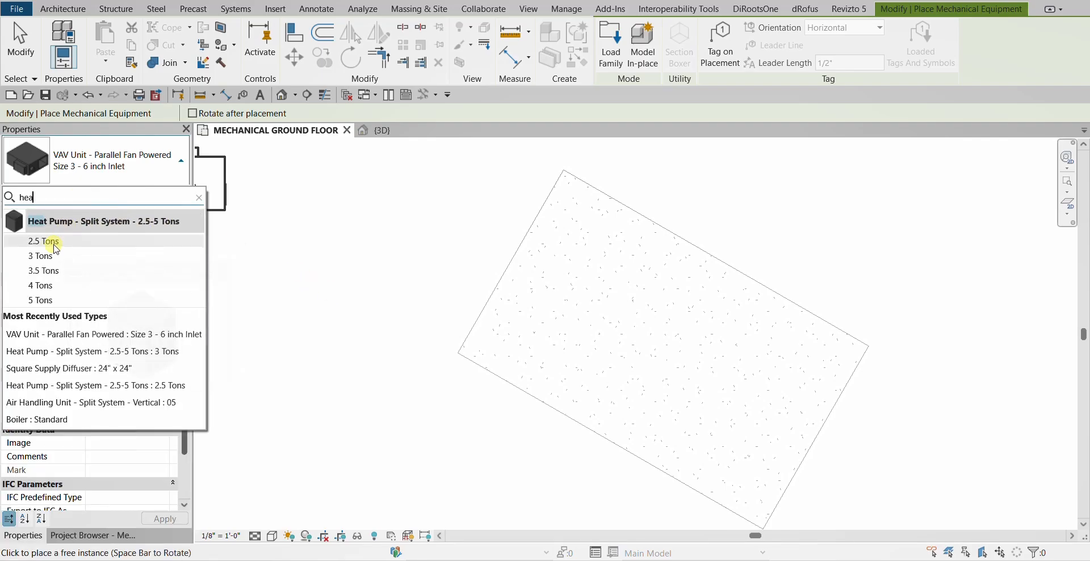
{"action": "left_click", "coordinate": [56, 249]}
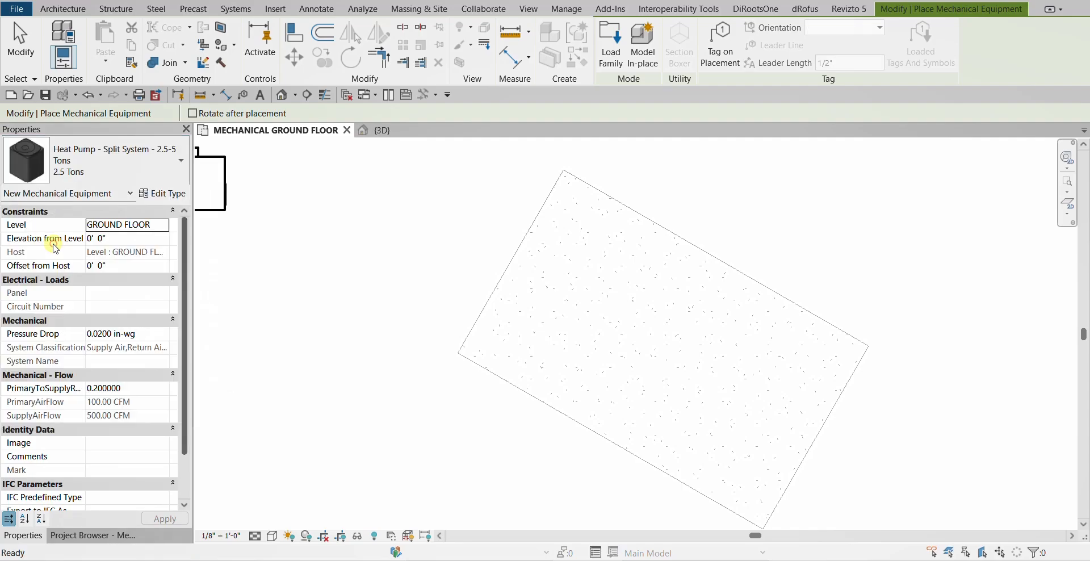
Step: Try turning the heat pump preview through successive quarter-turn rotations in the empty area beside the slab
{"action": "scroll", "coordinate": [390, 300], "scroll_direction": "up", "scroll_amount": 1}
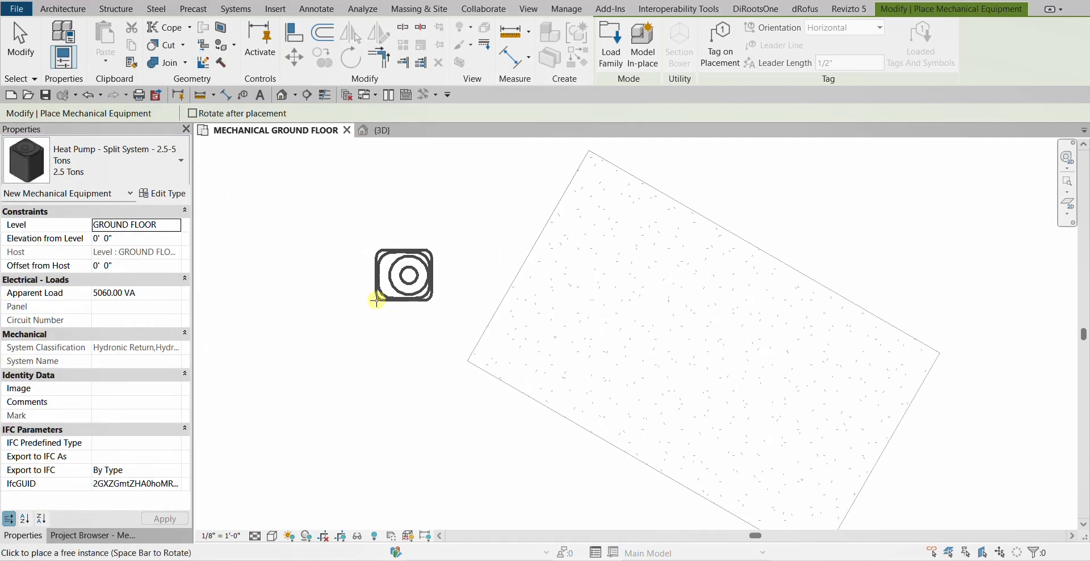
{"action": "key", "text": "space"}
{"action": "key", "text": "space"}
{"action": "key", "text": "space"}
{"action": "key", "text": "space"}
{"action": "key", "text": "space"}
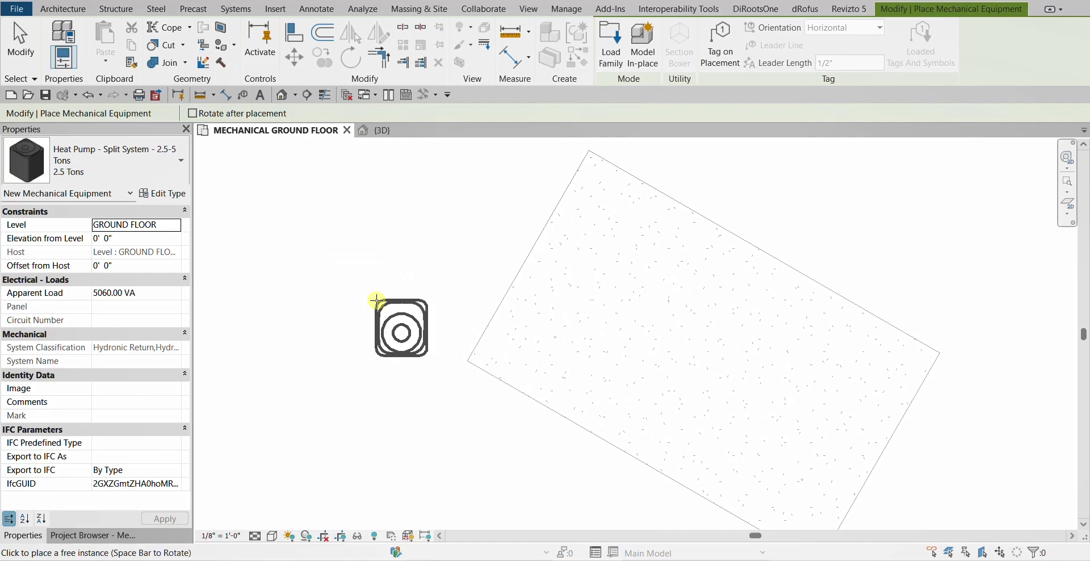
{"action": "key", "text": "space"}
{"action": "key", "text": "space"}
{"action": "key", "text": "space"}
{"action": "key", "text": "space"}
{"action": "key", "text": "space"}
{"action": "key", "text": "space"}
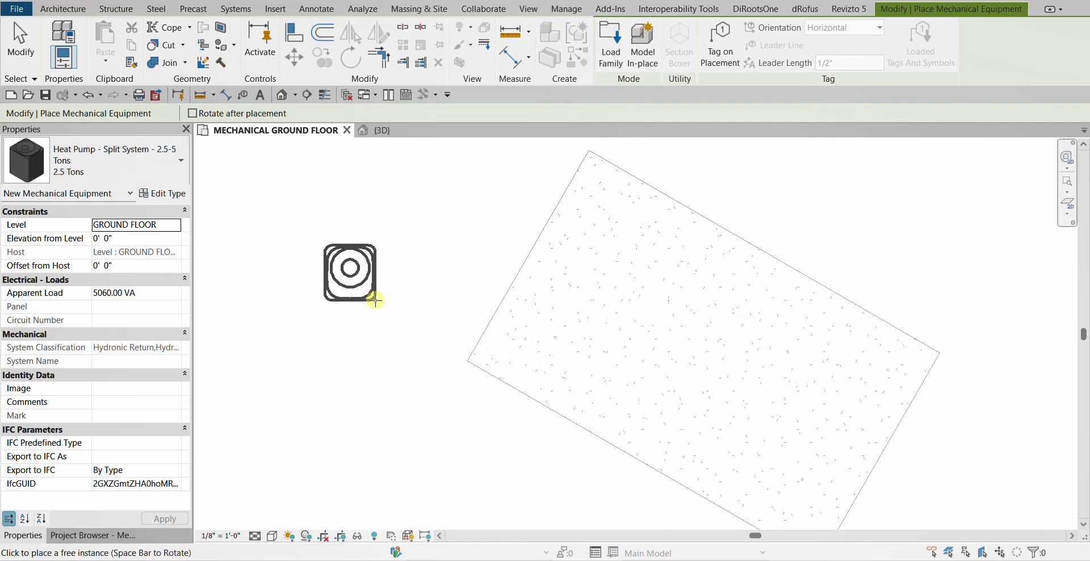
{"action": "key", "text": "space"}
{"action": "key", "text": "space"}
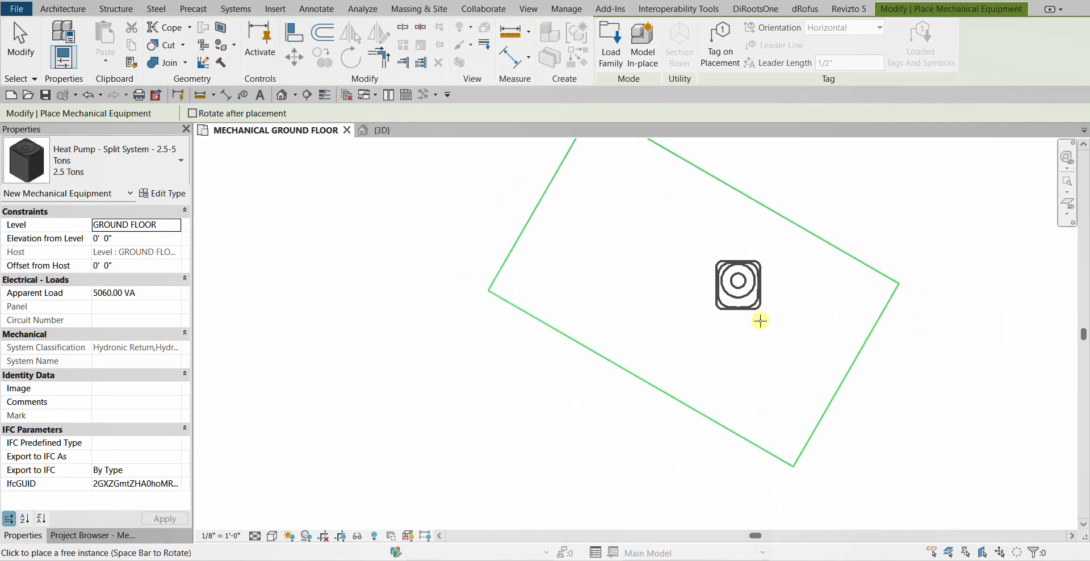
{"action": "scroll", "coordinate": [631, 306], "scroll_direction": "down", "scroll_amount": 1}
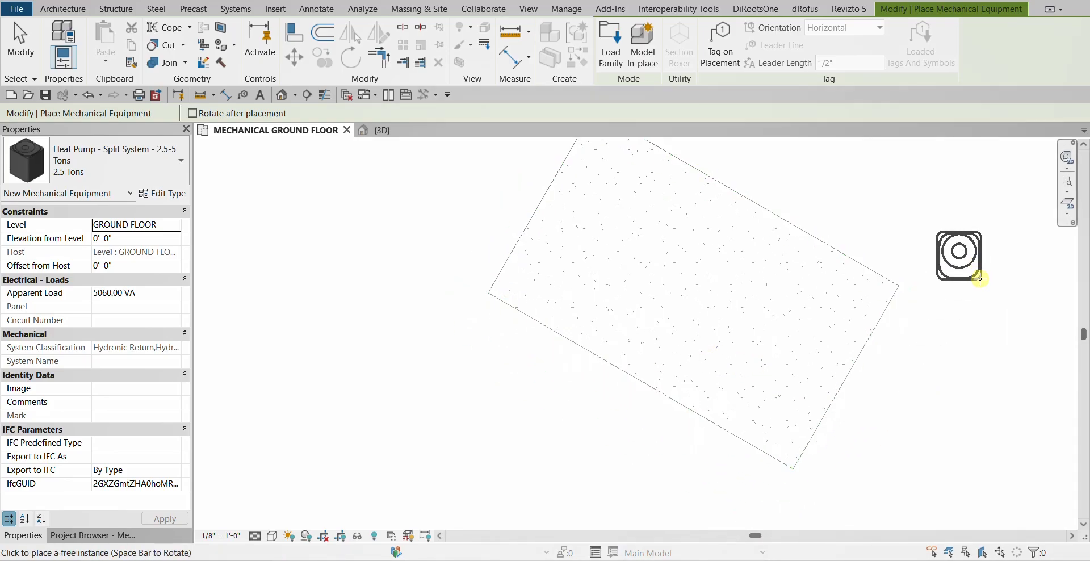
{"action": "scroll", "coordinate": [663, 290], "scroll_direction": "up", "scroll_amount": 1}
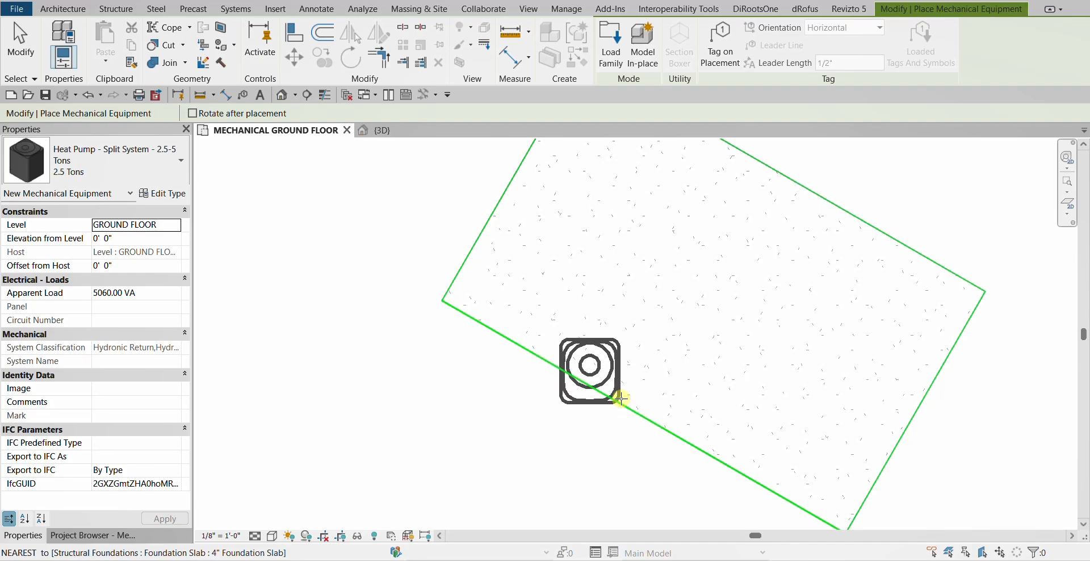
Step: Rotate the heat pump preview to match the angle of the foundation slab's long lower edge, with its body facing onto the slab
{"action": "key", "text": "space"}
{"action": "key", "text": "space"}
{"action": "key", "text": "space"}
{"action": "key", "text": "space"}
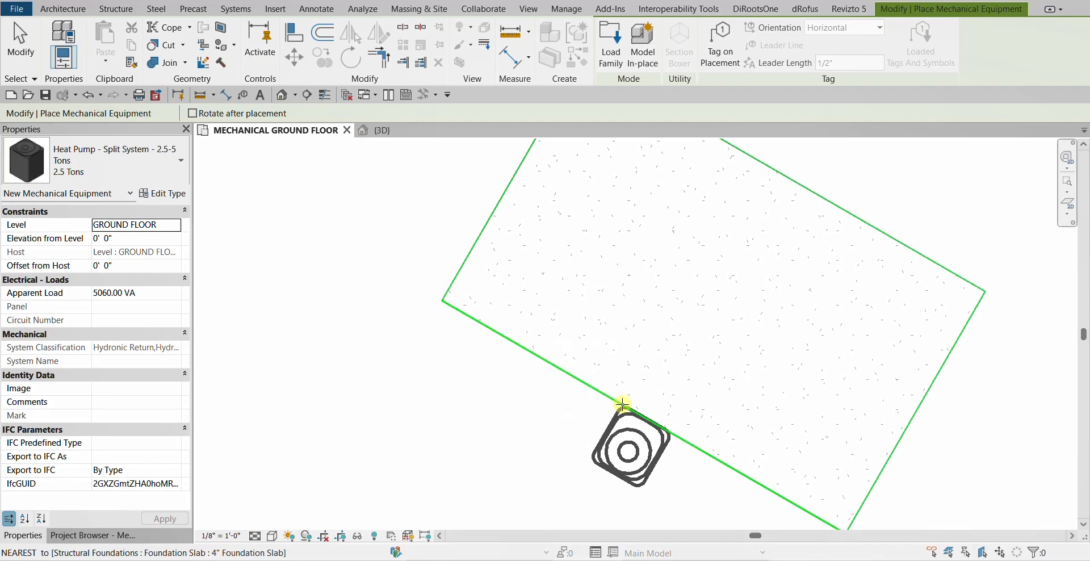
{"action": "key", "text": "space"}
{"action": "key", "text": "space"}
{"action": "key", "text": "space"}
{"action": "key", "text": "space"}
{"action": "key", "text": "space"}
{"action": "key", "text": "space"}
{"action": "key", "text": "space"}
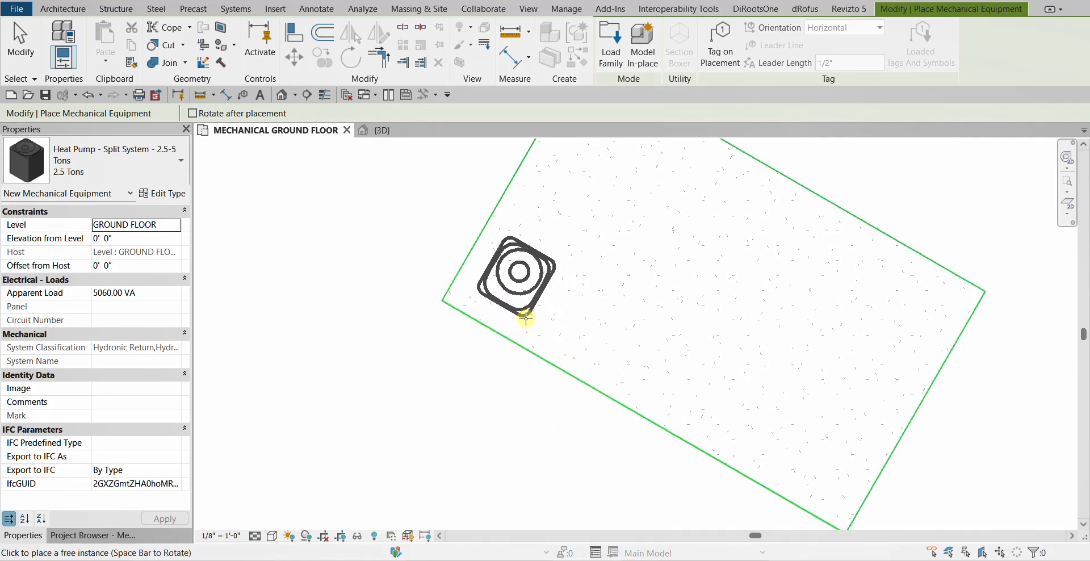
Step: Place three 2.5 Tons heat pumps in a row on the foundation slab along its long lower edge, and end placement
{"action": "left_click", "coordinate": [529, 323]}
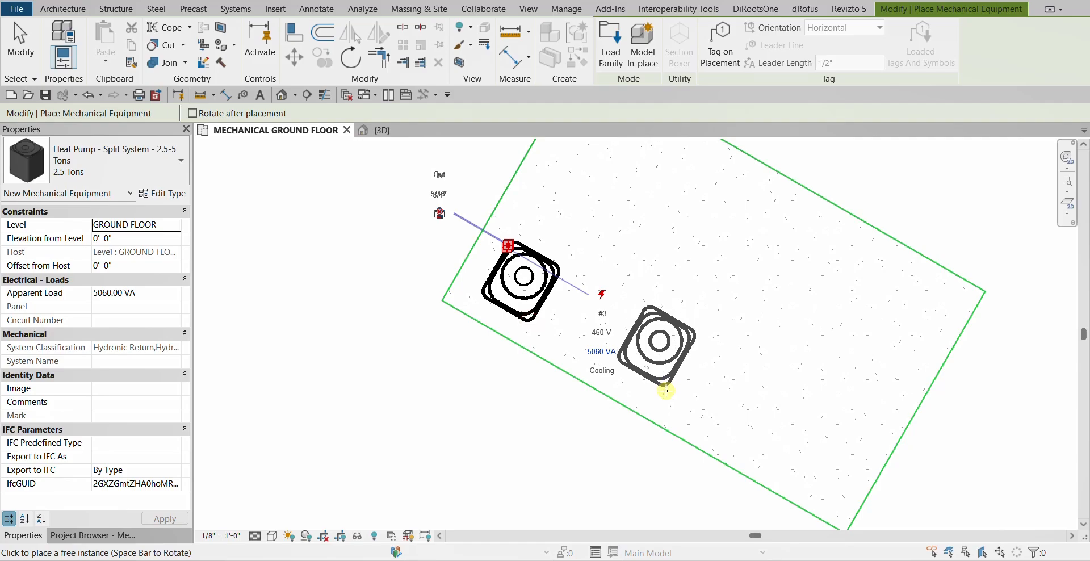
{"action": "left_click", "coordinate": [665, 399]}
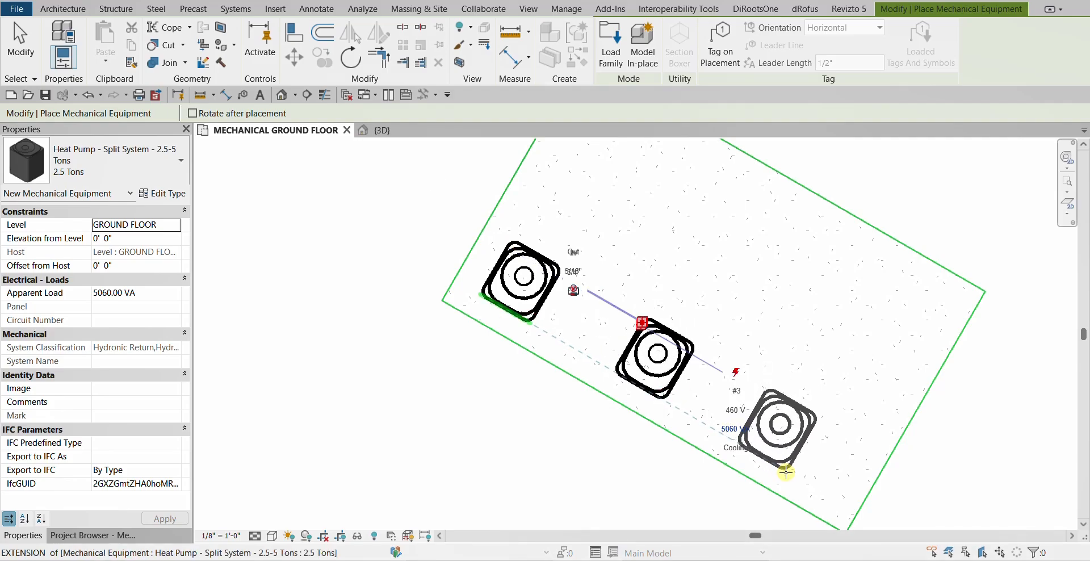
{"action": "left_click", "coordinate": [787, 472]}
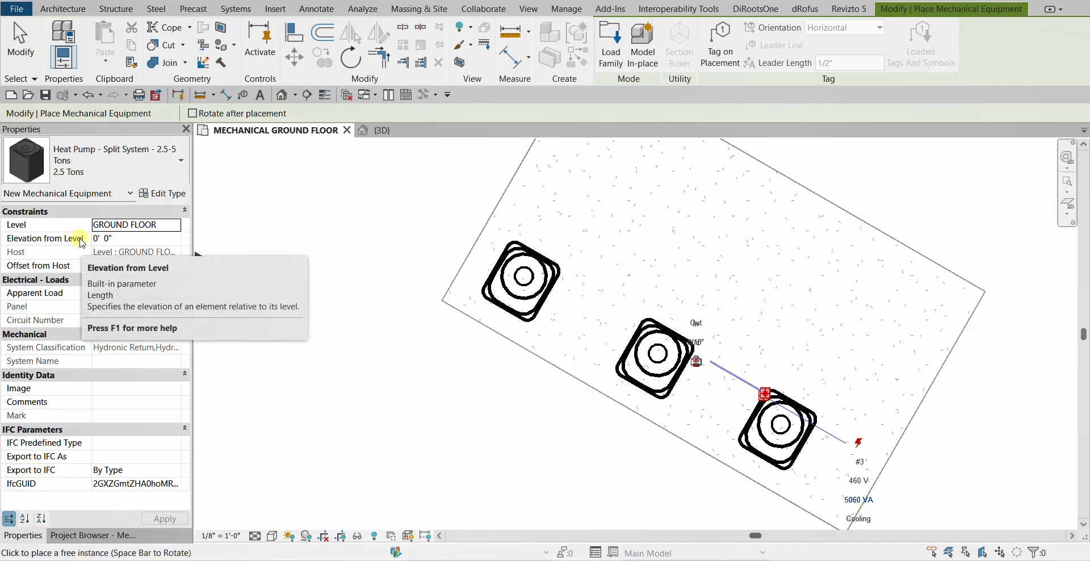
{"action": "key", "text": "ctrl"}
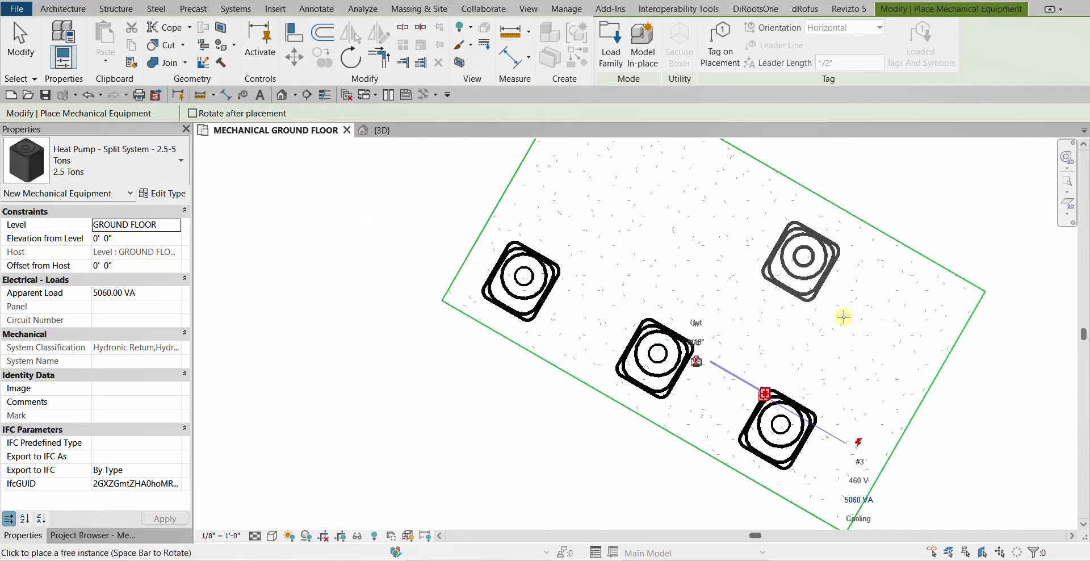
{"action": "left_click", "coordinate": [25, 39]}
Step: Check the first heat pump's elevation and host, then inspect the units on the slab in a 3D selection box around the outer two
{"action": "scroll", "coordinate": [820, 402], "scroll_direction": "down", "scroll_amount": 3}
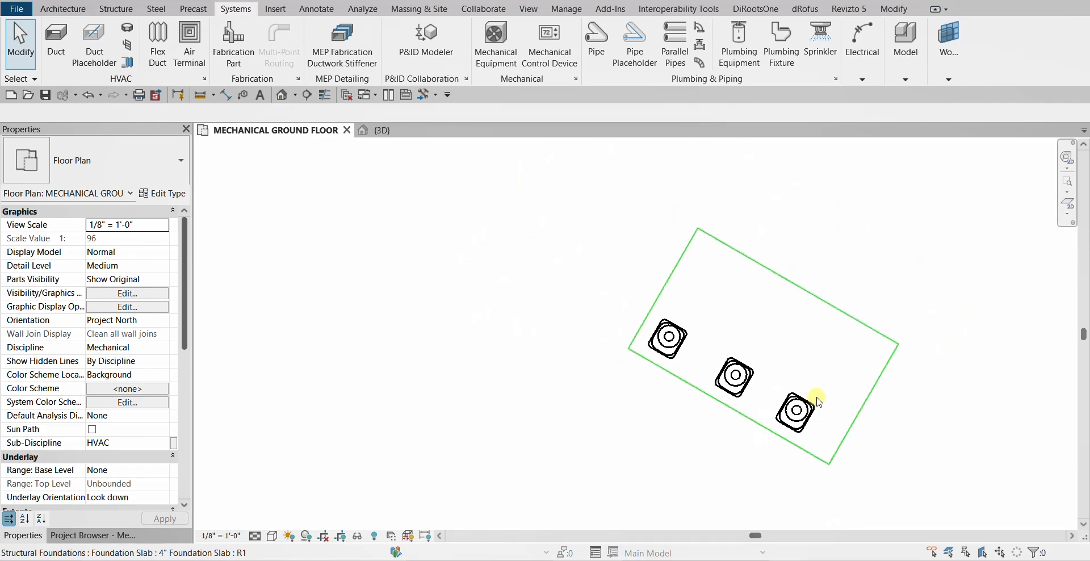
{"action": "mouse_move", "coordinate": [840, 380]}
{"action": "middle_mouse_down"}
{"action": "mouse_move", "coordinate": [831, 342]}
{"action": "mouse_move", "coordinate": [851, 347]}
{"action": "middle_mouse_up"}
{"action": "scroll", "coordinate": [695, 305], "scroll_direction": "up", "scroll_amount": 2}
{"action": "mouse_move", "coordinate": [778, 338]}
{"action": "middle_mouse_down"}
{"action": "mouse_move", "coordinate": [713, 276]}
{"action": "mouse_move", "coordinate": [647, 239]}
{"action": "middle_mouse_up"}
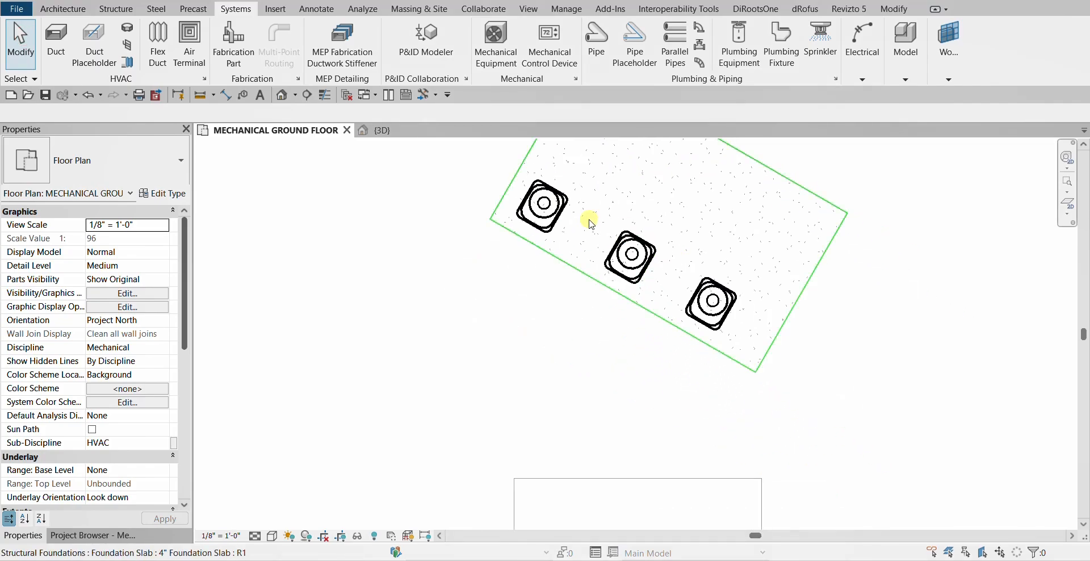
{"action": "left_click", "coordinate": [563, 219]}
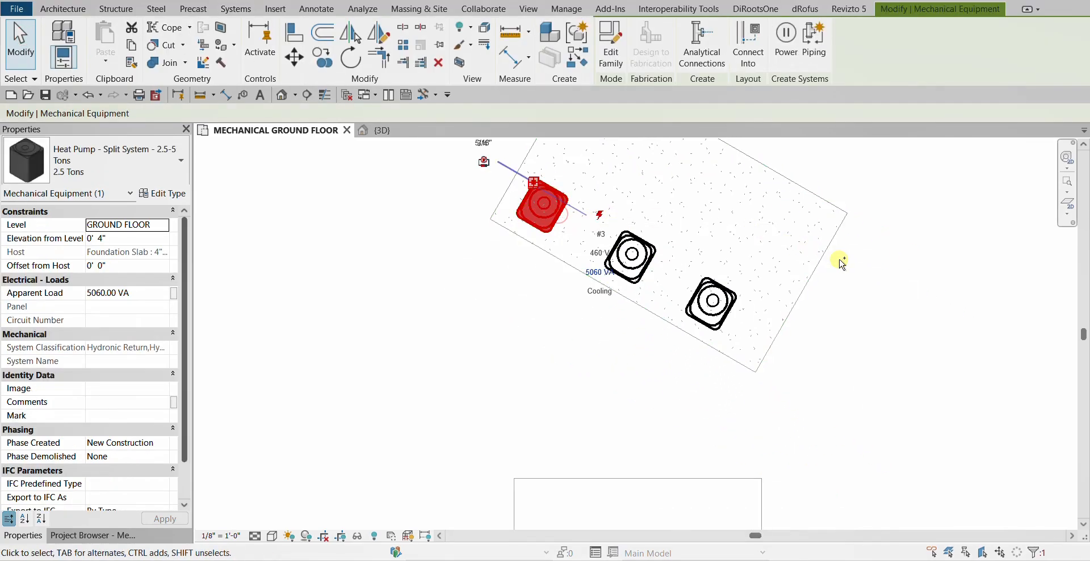
{"action": "left_click", "coordinate": [712, 309], "text": "ctrl"}
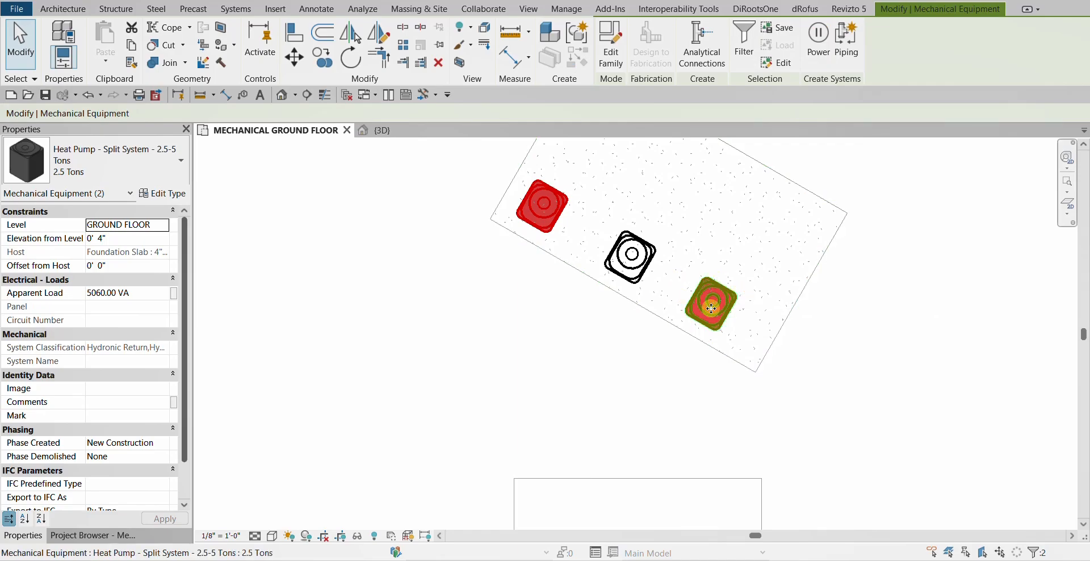
{"action": "left_click", "coordinate": [460, 62]}
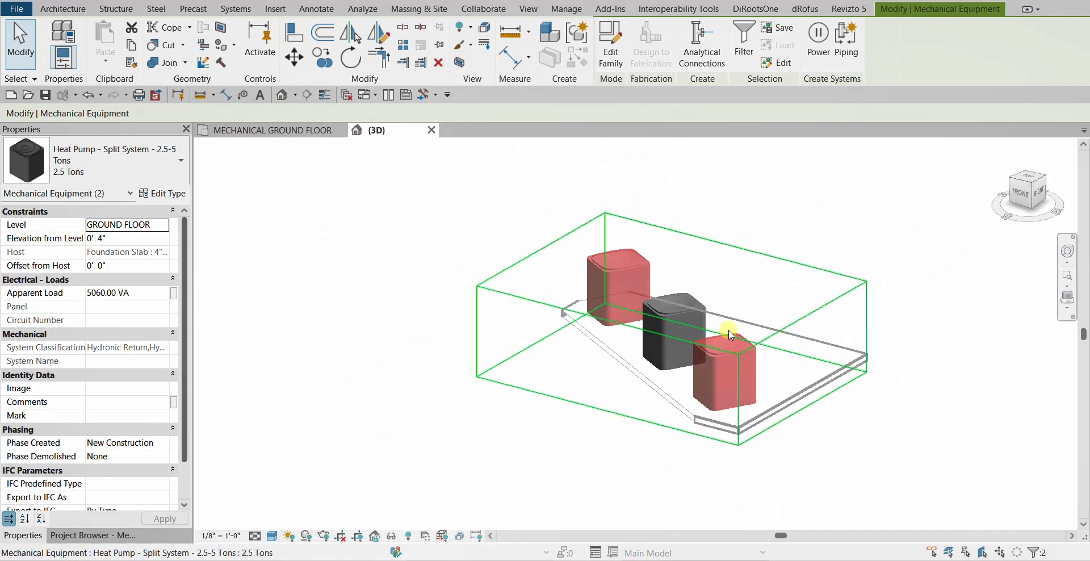
{"action": "middle_click_drag", "start_coordinate": [731, 335], "coordinate": [903, 311], "text": "shift"}
{"action": "left_click", "coordinate": [930, 390]}
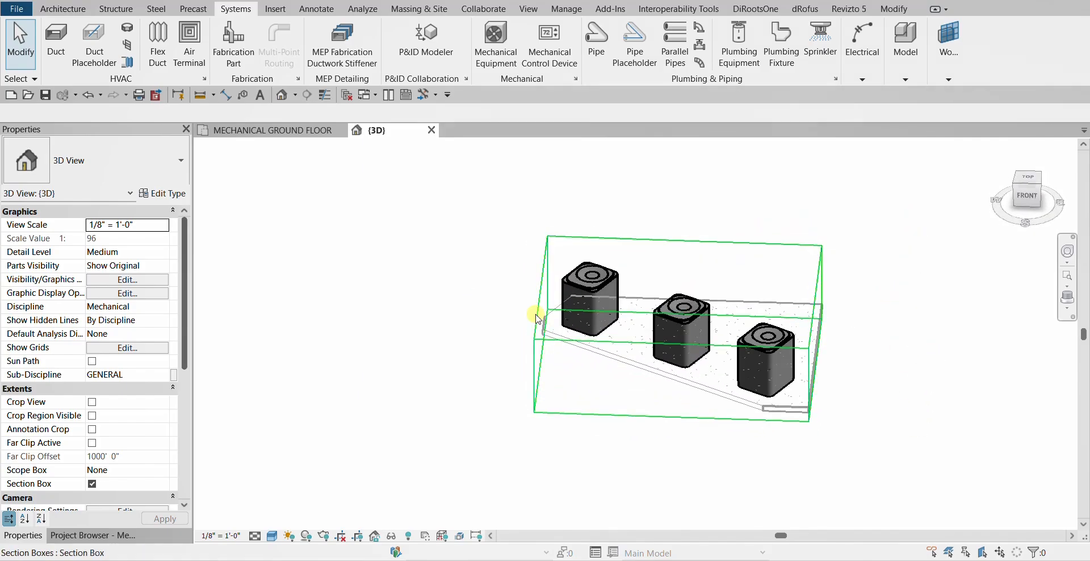
Step: Return to the MECHANICAL GROUND FLOOR plan and examine the linked sink and toilet in Patient Restroom 1006
{"action": "left_click", "coordinate": [284, 131]}
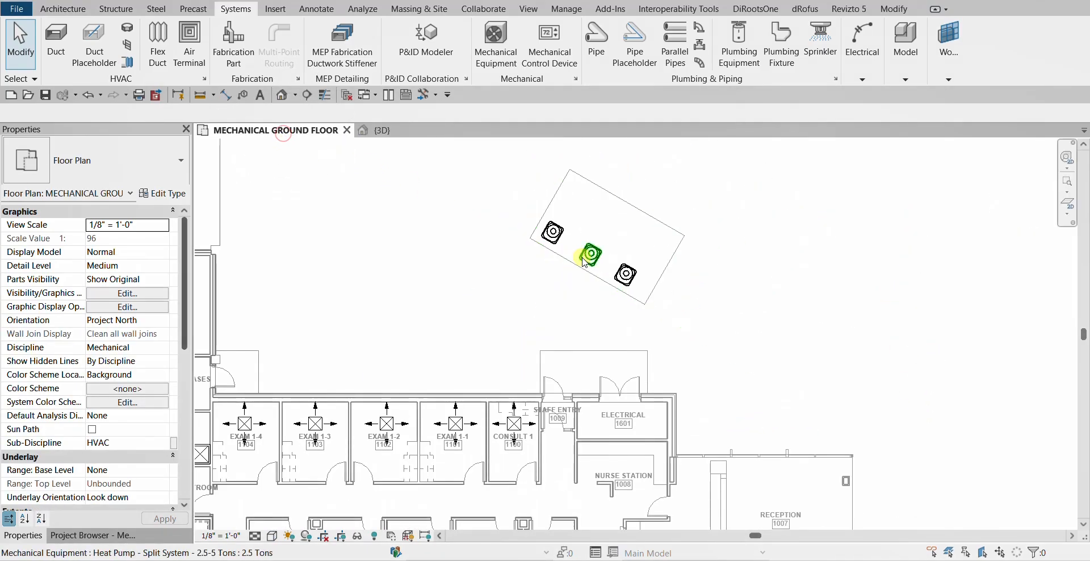
{"action": "scroll", "coordinate": [583, 261], "scroll_direction": "down", "scroll_amount": 1}
{"action": "middle_click_drag", "start_coordinate": [751, 325], "coordinate": [798, 172]}
{"action": "scroll", "coordinate": [670, 390], "scroll_direction": "up", "scroll_amount": 2}
{"action": "scroll", "coordinate": [708, 388], "scroll_direction": "up", "scroll_amount": 2}
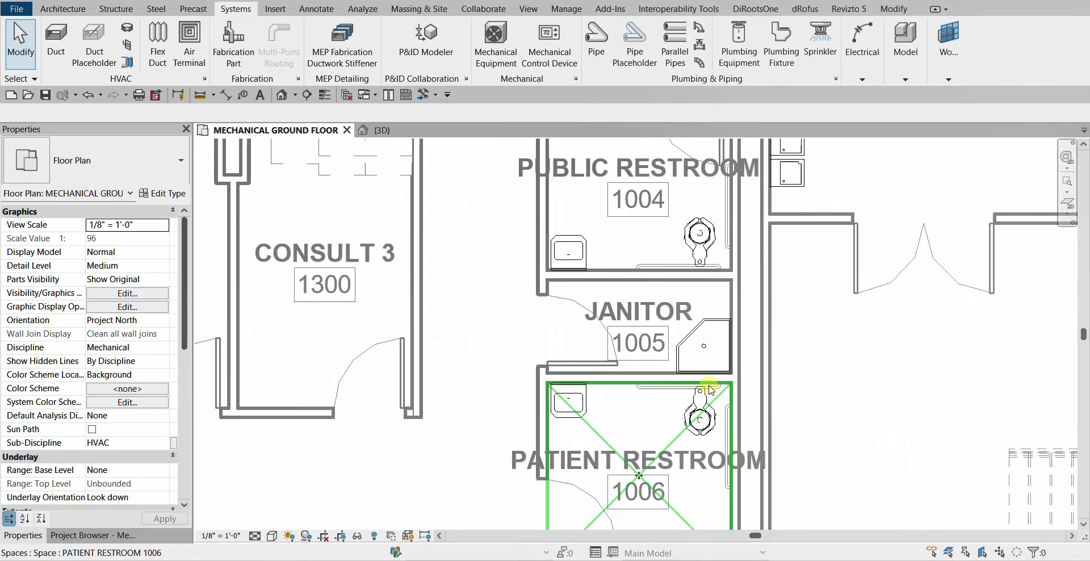
{"action": "scroll", "coordinate": [709, 386], "scroll_direction": "up", "scroll_amount": 1}
{"action": "middle_click_drag", "start_coordinate": [668, 281], "coordinate": [613, 283]}
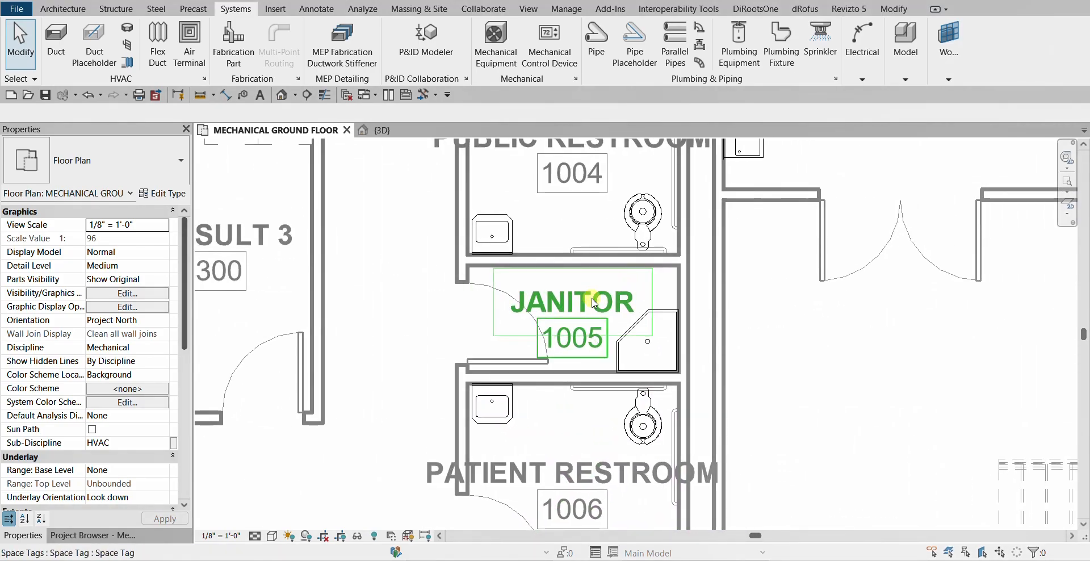
{"action": "scroll", "coordinate": [599, 265], "scroll_direction": "down", "scroll_amount": 3, "text": "ctrl"}
{"action": "scroll", "coordinate": [591, 272], "scroll_direction": "up", "scroll_amount": 3}
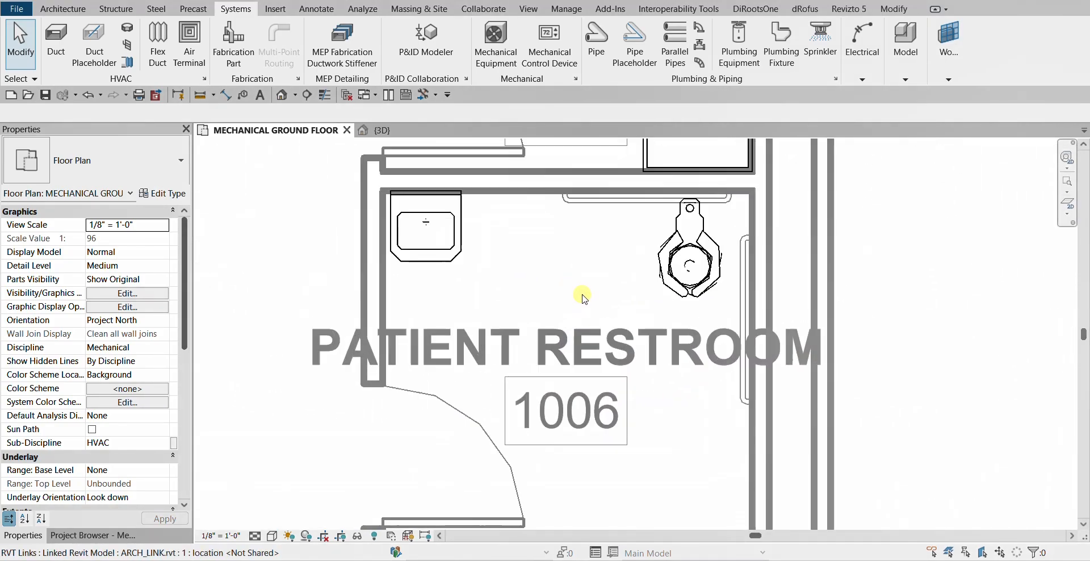
{"action": "middle_click_drag", "start_coordinate": [590, 273], "coordinate": [536, 291]}
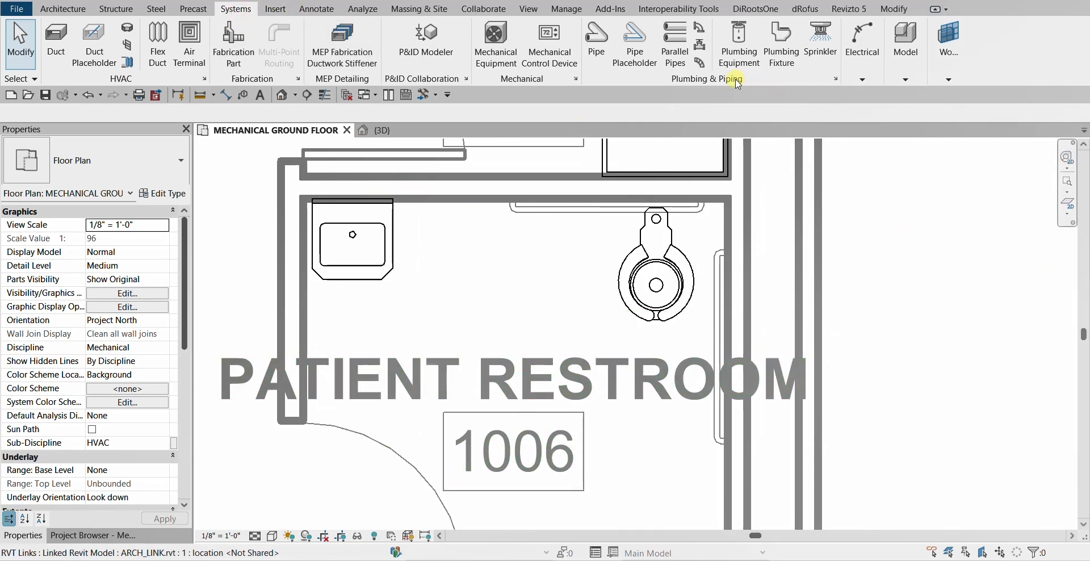
Step: Place a wall-mounted flush valve water closet, Public - 1.6 gpf, on the restroom's upper wall face, between the linked sink and toilet
{"action": "left_click", "coordinate": [782, 46]}
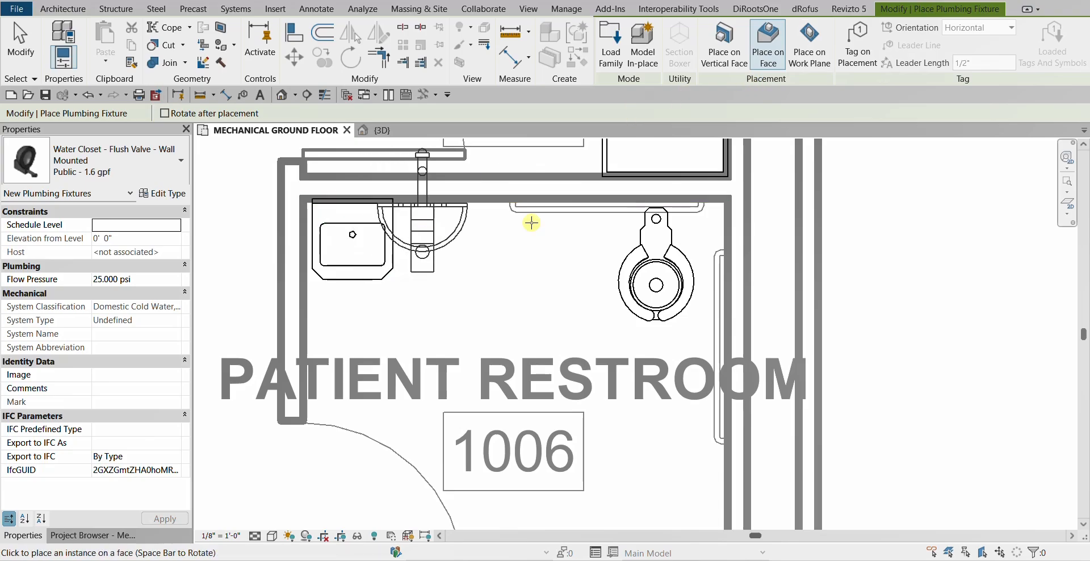
{"action": "left_click", "coordinate": [731, 45]}
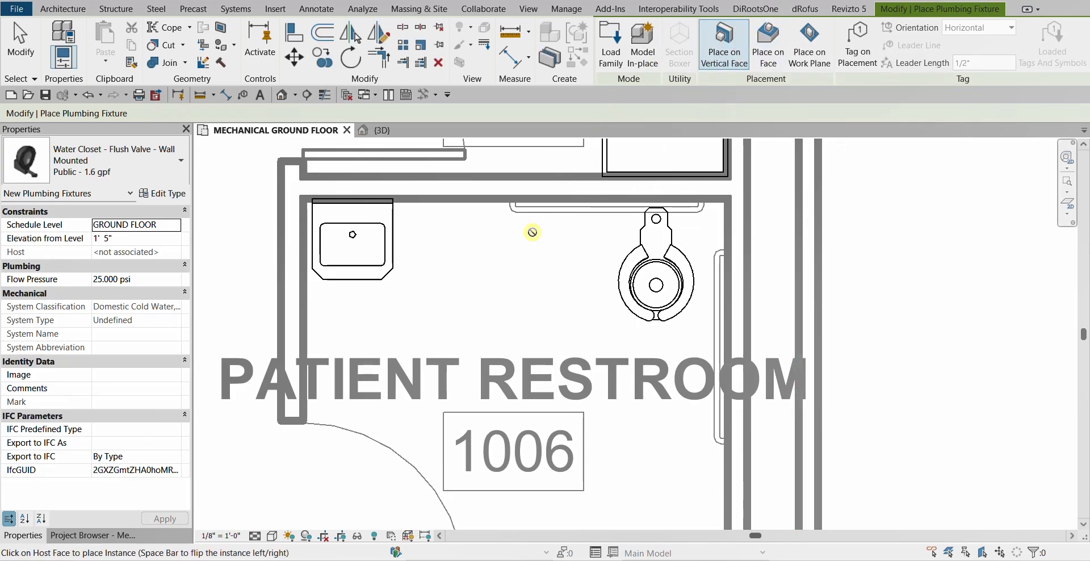
{"action": "scroll", "coordinate": [473, 234], "scroll_direction": "up", "scroll_amount": 2}
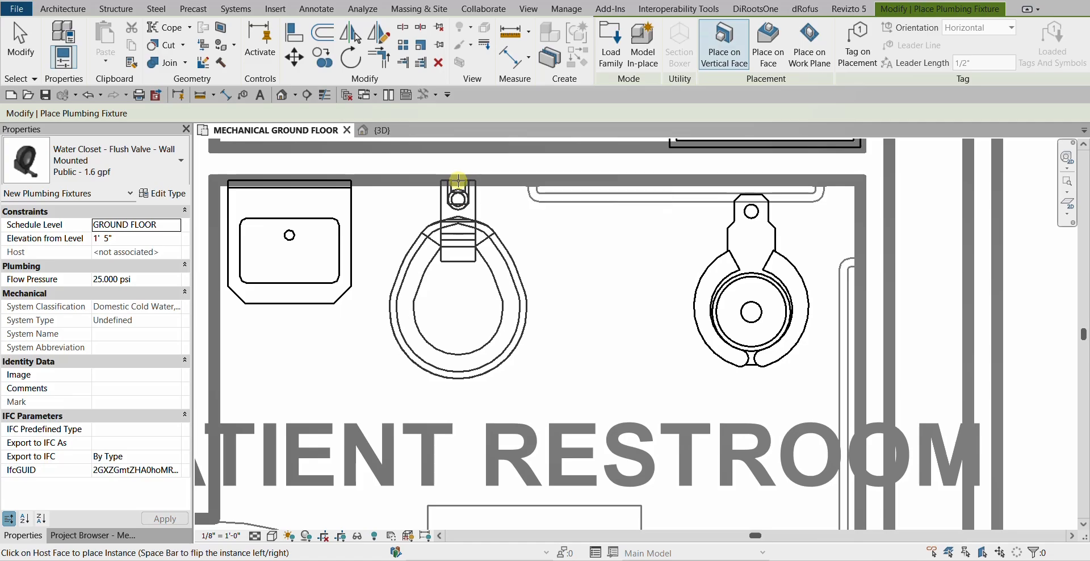
{"action": "scroll", "coordinate": [455, 182], "scroll_direction": "down", "scroll_amount": 4}
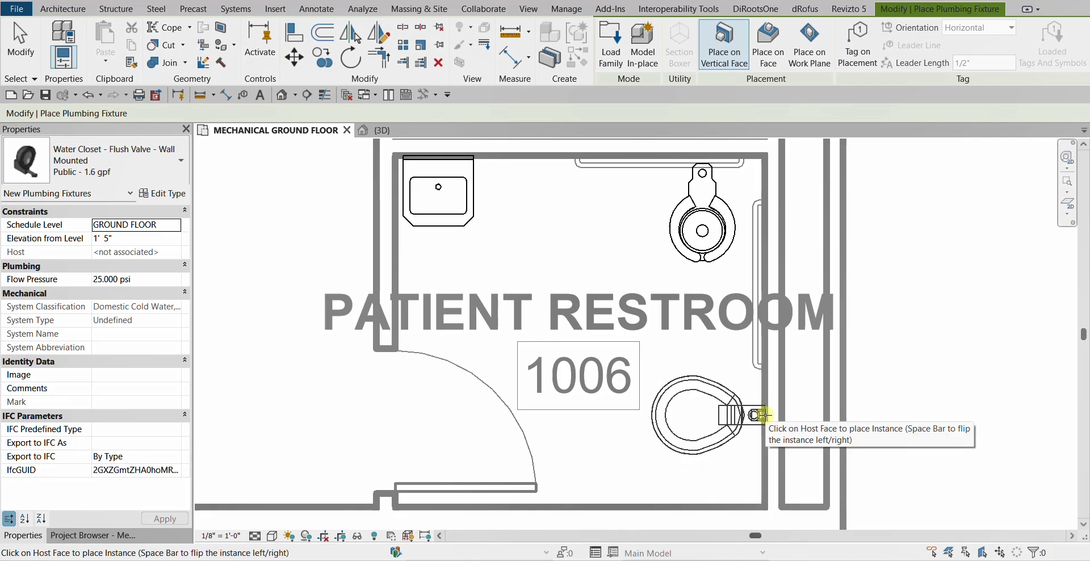
{"action": "left_click", "coordinate": [540, 162]}
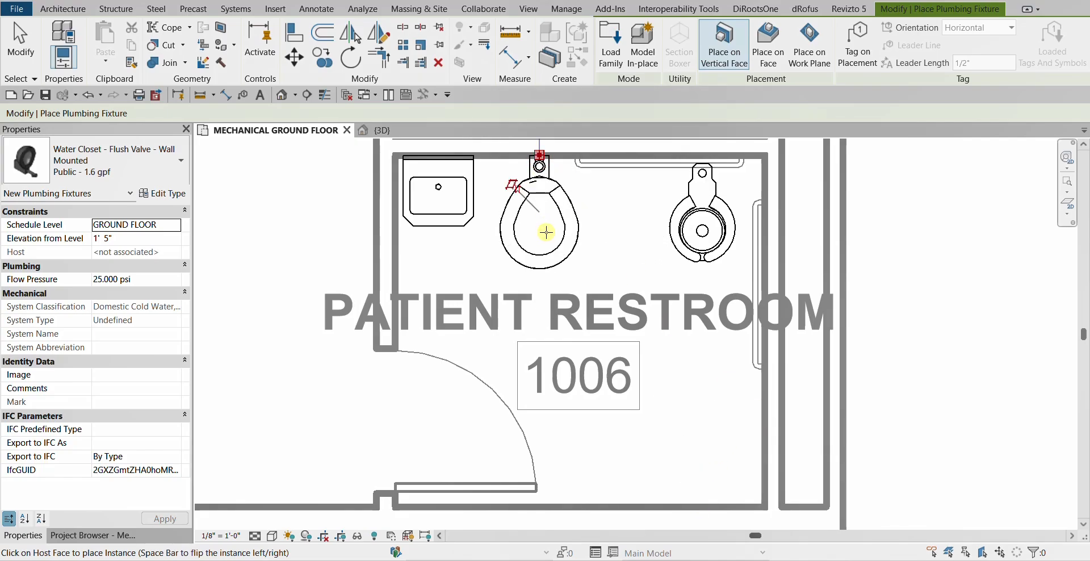
Step: Align the new water closet to the centerline of the linked toilet in Patient Restroom 1006, and end the Align command
{"action": "left_click", "coordinate": [294, 36]}
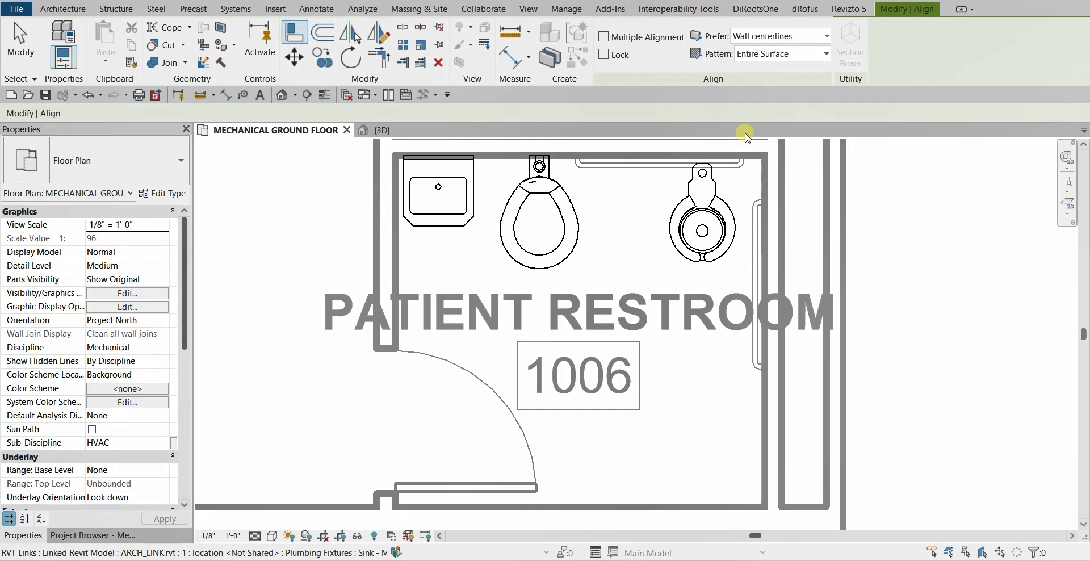
{"action": "middle_click_drag", "start_coordinate": [720, 188], "coordinate": [710, 252]}
{"action": "scroll", "coordinate": [681, 227], "scroll_direction": "up", "scroll_amount": 1}
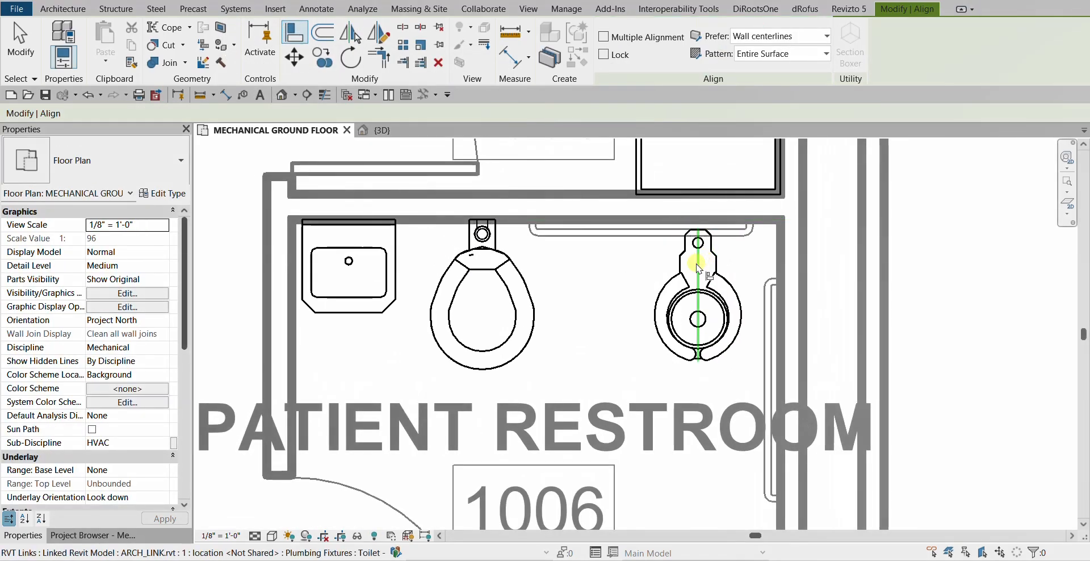
{"action": "left_click", "coordinate": [480, 290]}
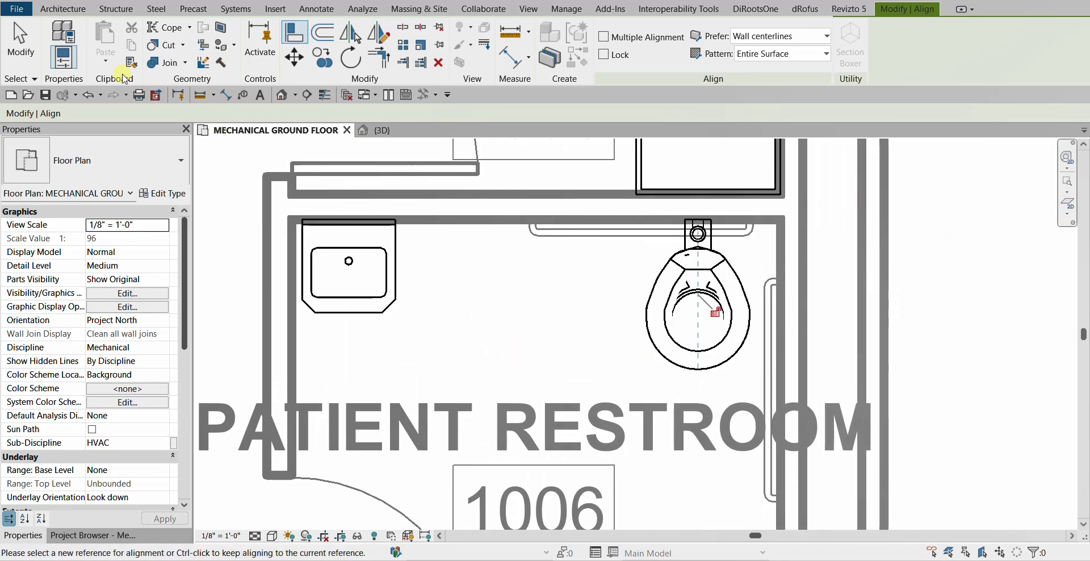
{"action": "left_click", "coordinate": [21, 44]}
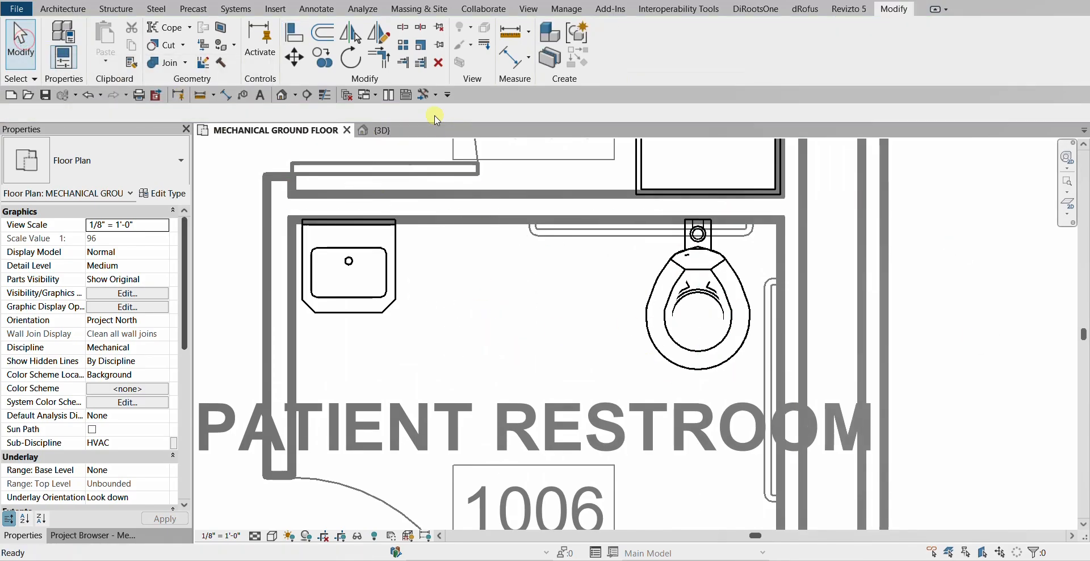
Step: Place a Lavatory_Commercial-Willoughby-ES-1015-HC fixture on the restroom's upper wall face, beside the linked lavatory
{"action": "left_click", "coordinate": [232, 10]}
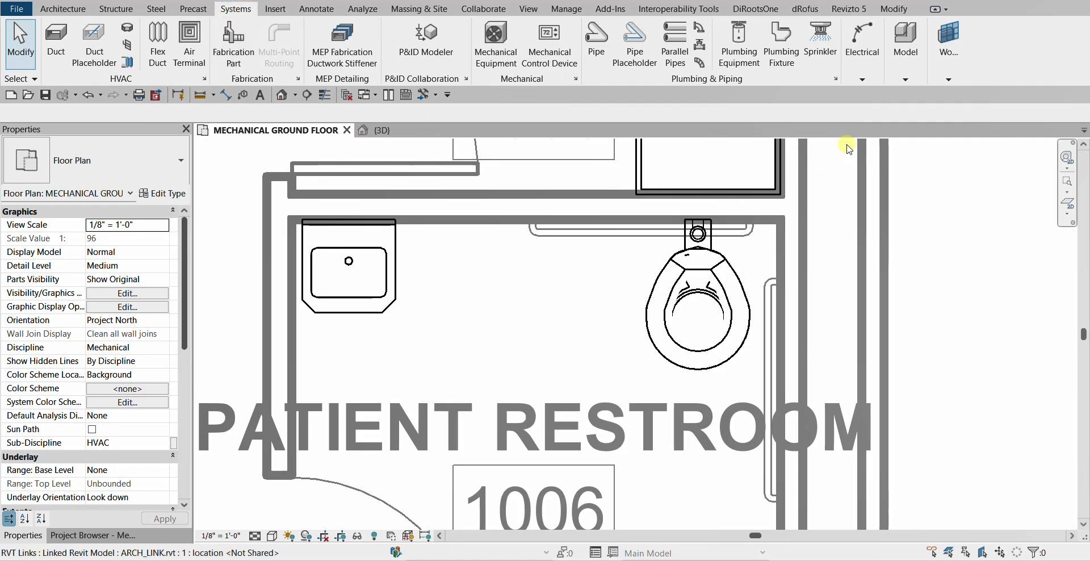
{"action": "left_click", "coordinate": [782, 43]}
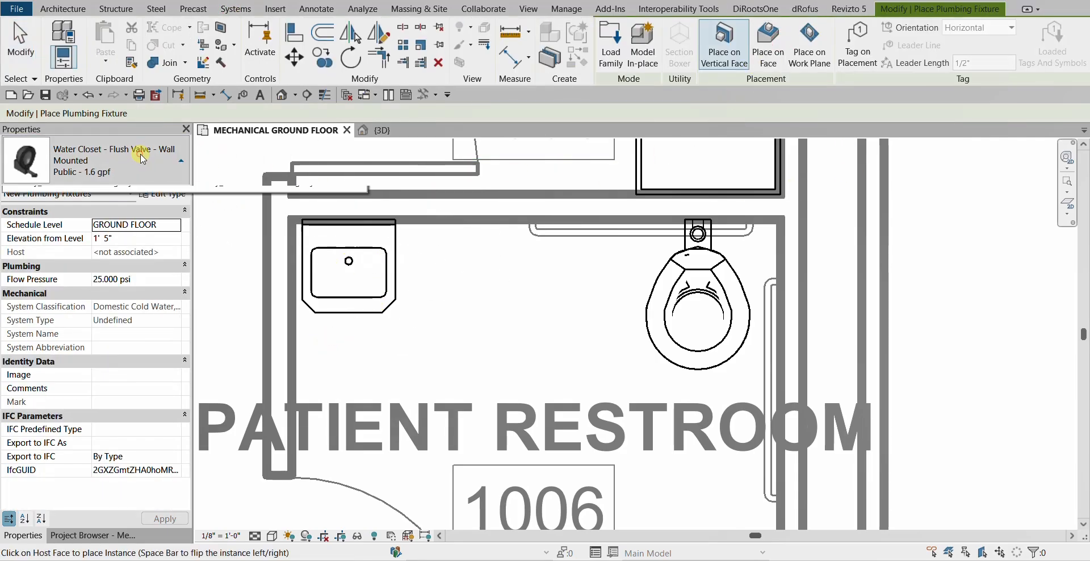
{"action": "left_click", "coordinate": [142, 159]}
{"action": "scroll", "coordinate": [161, 299], "scroll_direction": "up", "scroll_amount": 3}
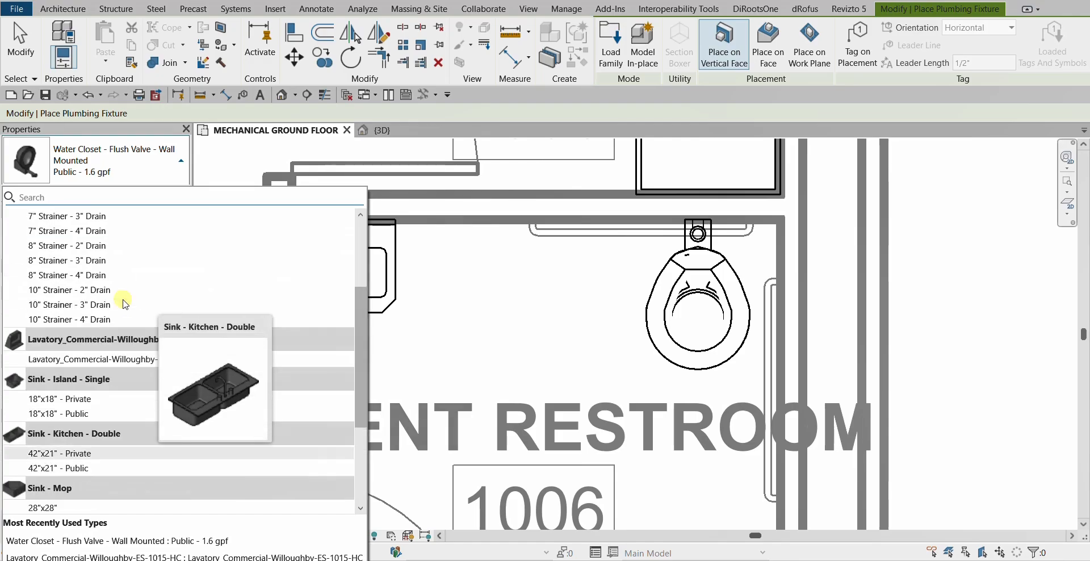
{"action": "scroll", "coordinate": [137, 302], "scroll_direction": "up", "scroll_amount": 3}
{"action": "scroll", "coordinate": [102, 312], "scroll_direction": "down", "scroll_amount": 2}
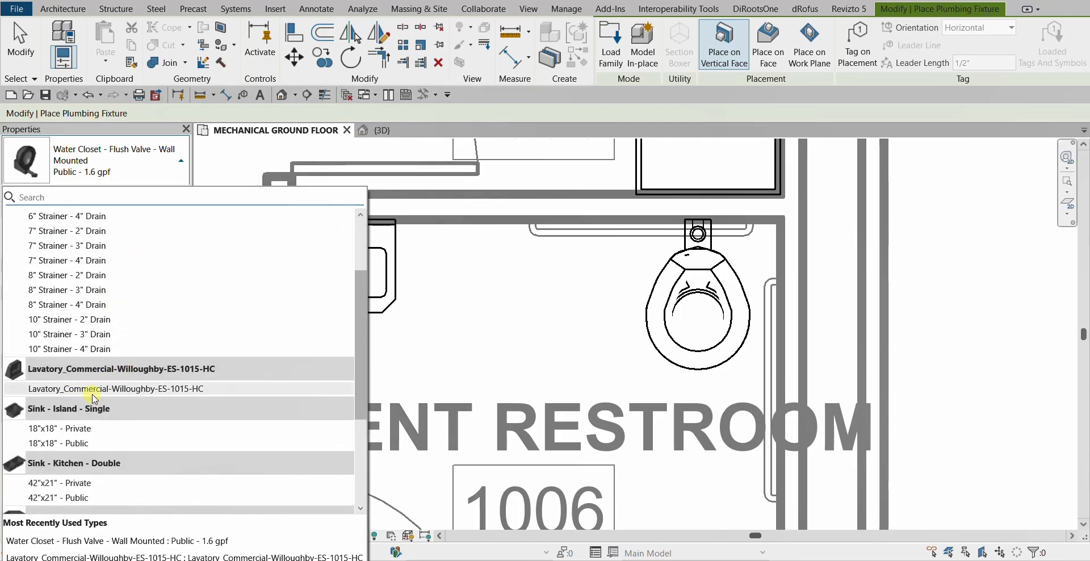
{"action": "left_click", "coordinate": [94, 391]}
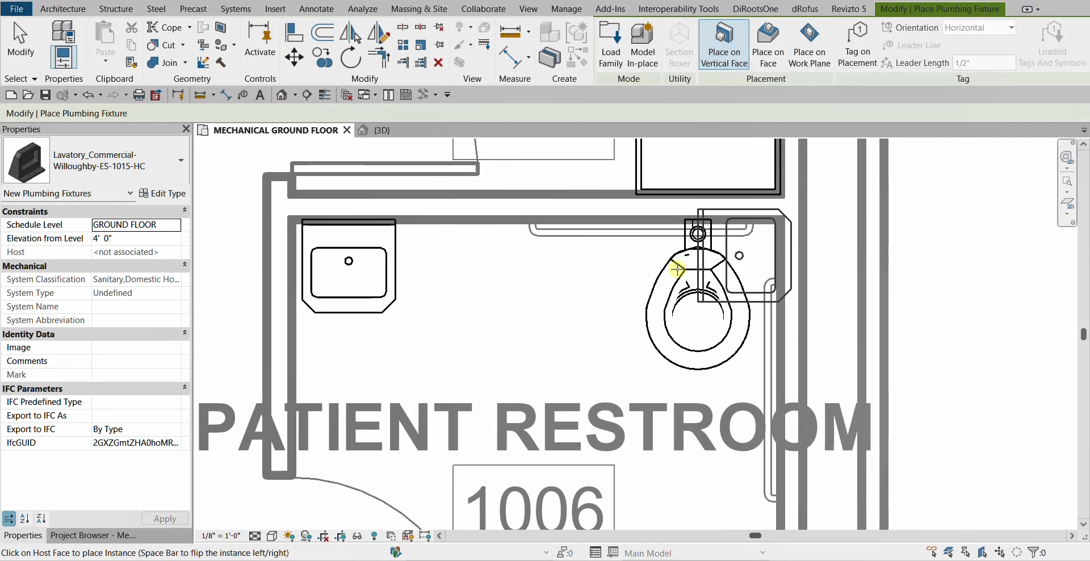
{"action": "scroll", "coordinate": [495, 253], "scroll_direction": "up", "scroll_amount": 2}
{"action": "left_click", "coordinate": [463, 202]}
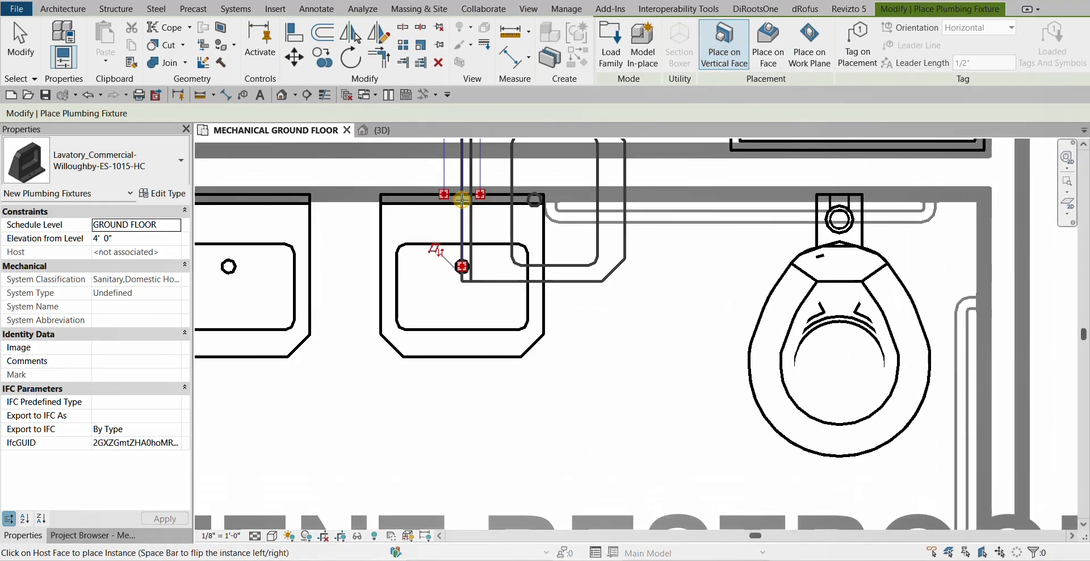
Step: Align the new lavatory to the centerline of the linked lavatory, and end the Align command
{"action": "left_click", "coordinate": [295, 33]}
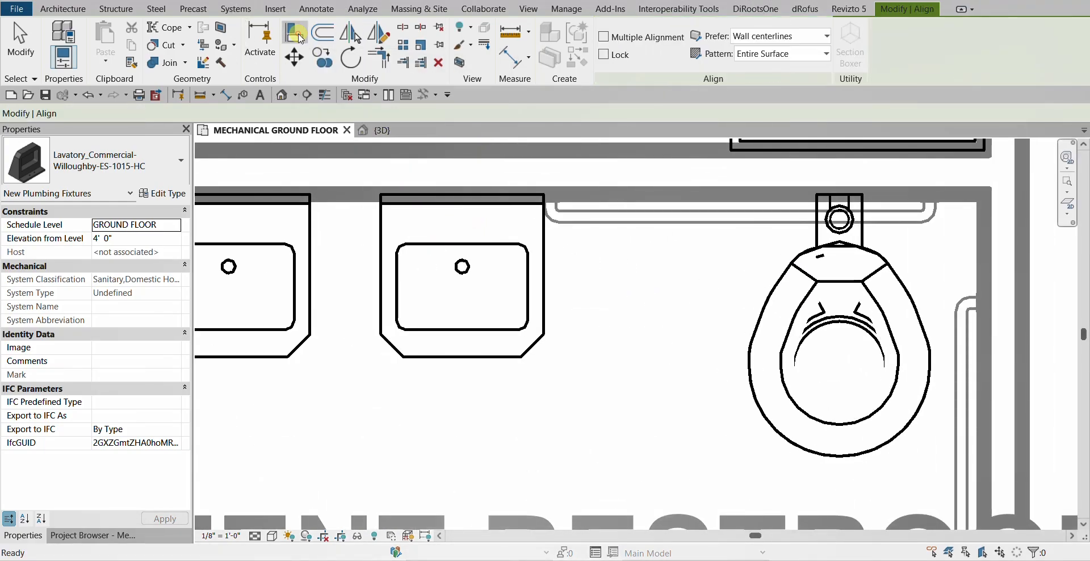
{"action": "middle_click_drag", "start_coordinate": [420, 200], "coordinate": [662, 221]}
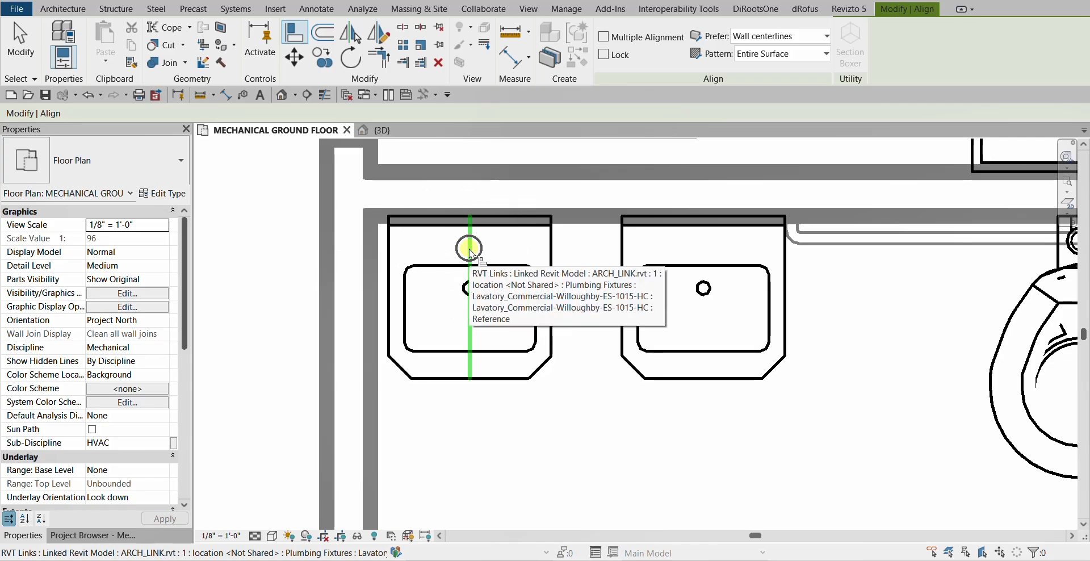
{"action": "left_click", "coordinate": [469, 250]}
{"action": "left_click", "coordinate": [705, 244]}
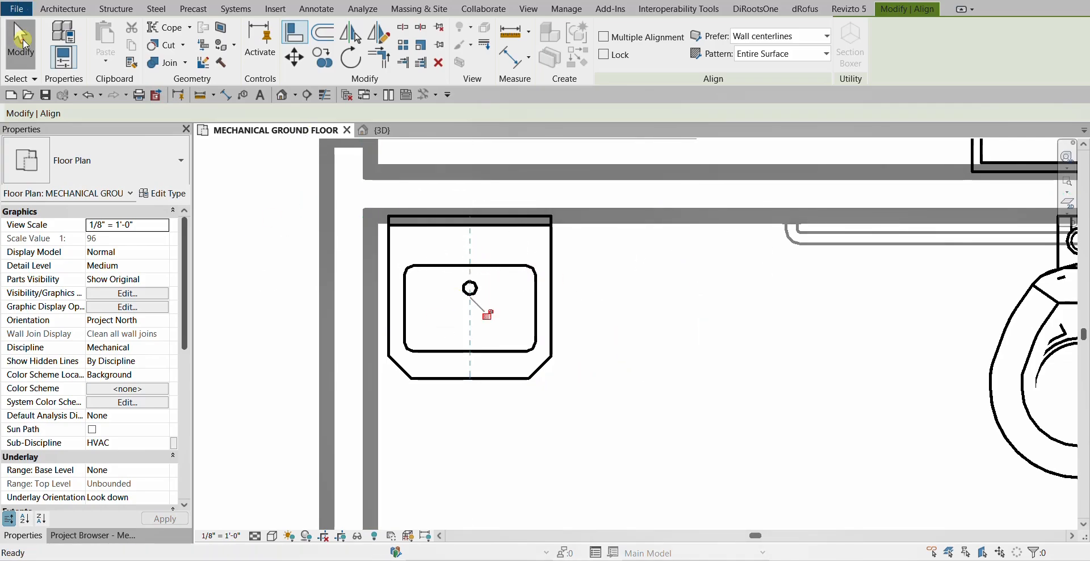
{"action": "left_click", "coordinate": [21, 39]}
Step: Select the water closet in Patient Restroom 1006 and examine its elevation, host and pipe connector
{"action": "scroll", "coordinate": [540, 359], "scroll_direction": "down", "scroll_amount": 5}
{"action": "scroll", "coordinate": [554, 353], "scroll_direction": "down", "scroll_amount": 3}
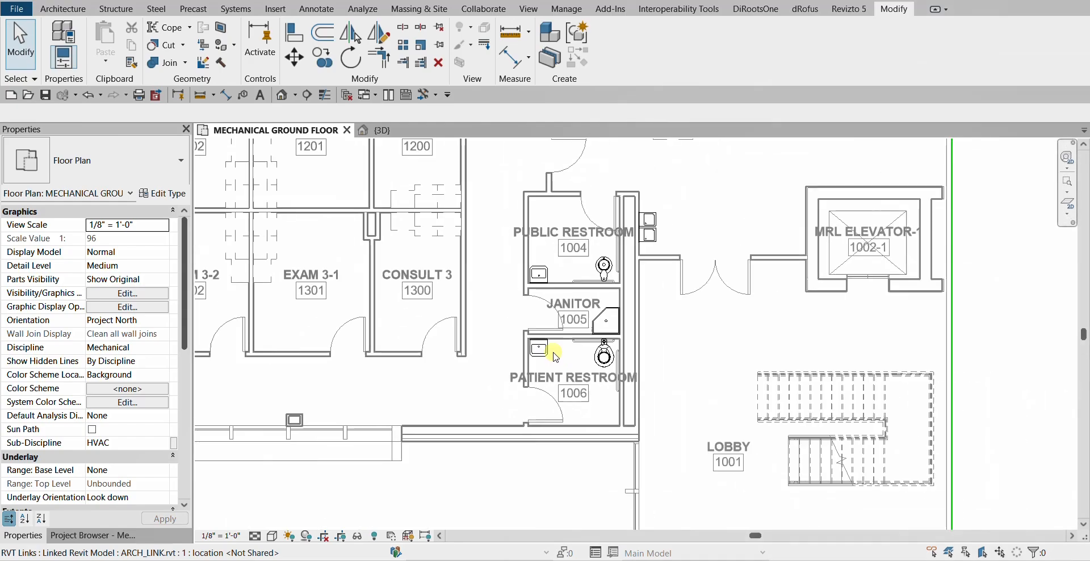
{"action": "scroll", "coordinate": [546, 355], "scroll_direction": "up", "scroll_amount": 5}
{"action": "scroll", "coordinate": [546, 356], "scroll_direction": "up", "scroll_amount": 2}
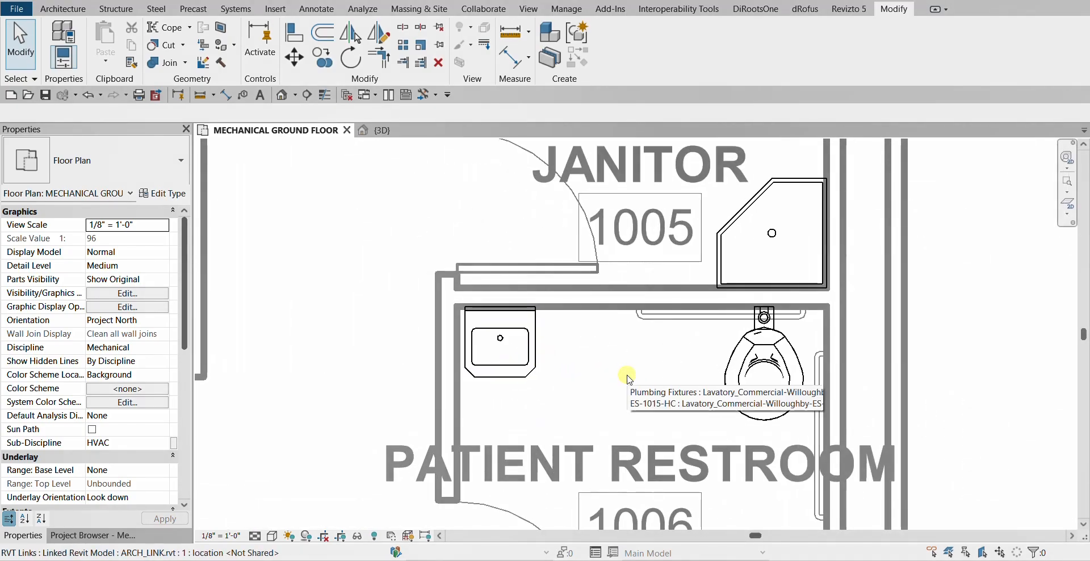
{"action": "scroll", "coordinate": [670, 357], "scroll_direction": "right", "scroll_amount": 3, "text": "shift"}
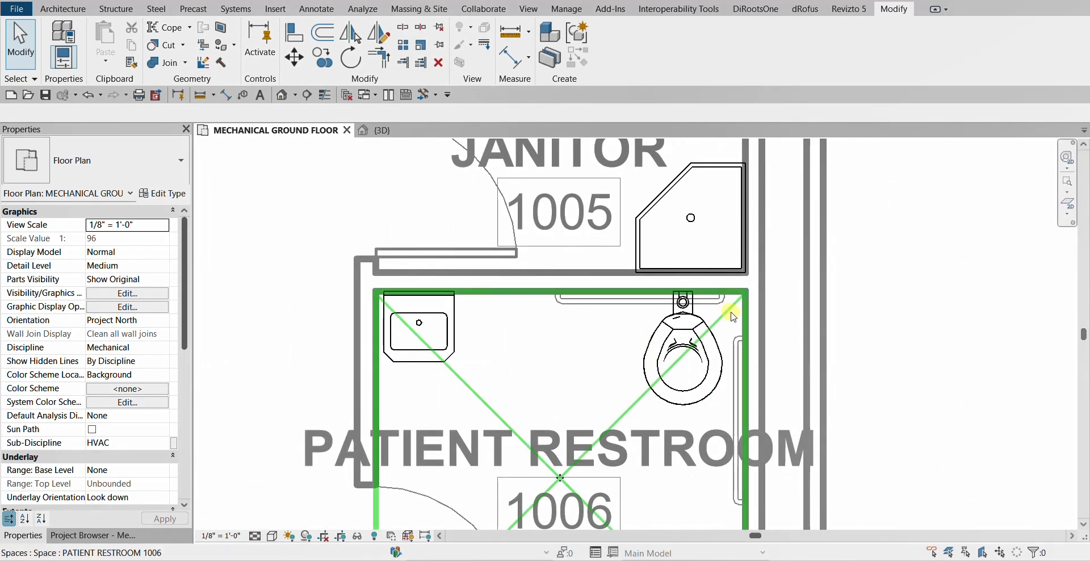
{"action": "scroll", "coordinate": [859, 318], "scroll_direction": "up", "scroll_amount": 2}
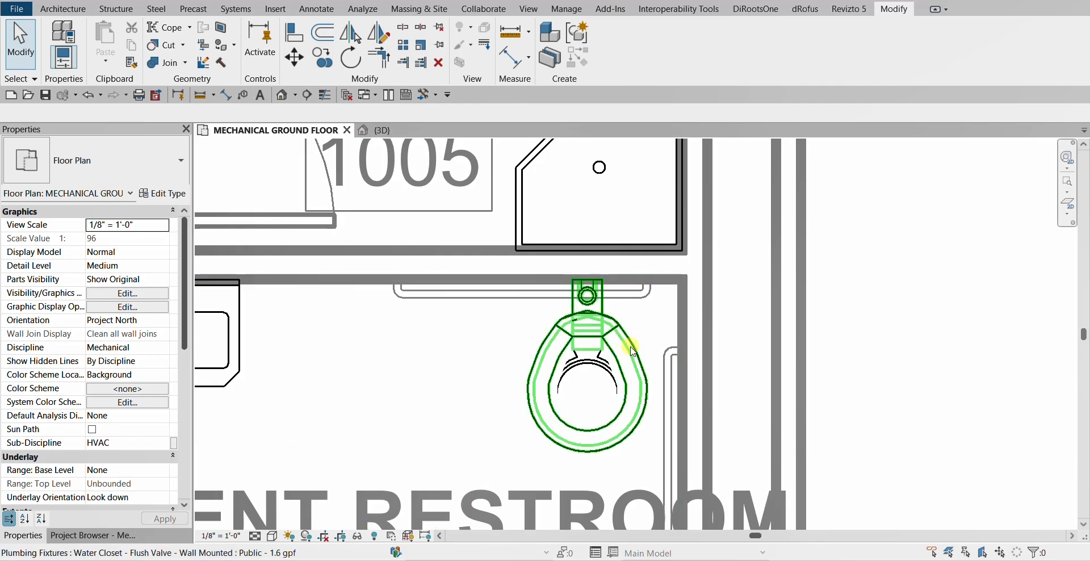
{"action": "left_click", "coordinate": [631, 343]}
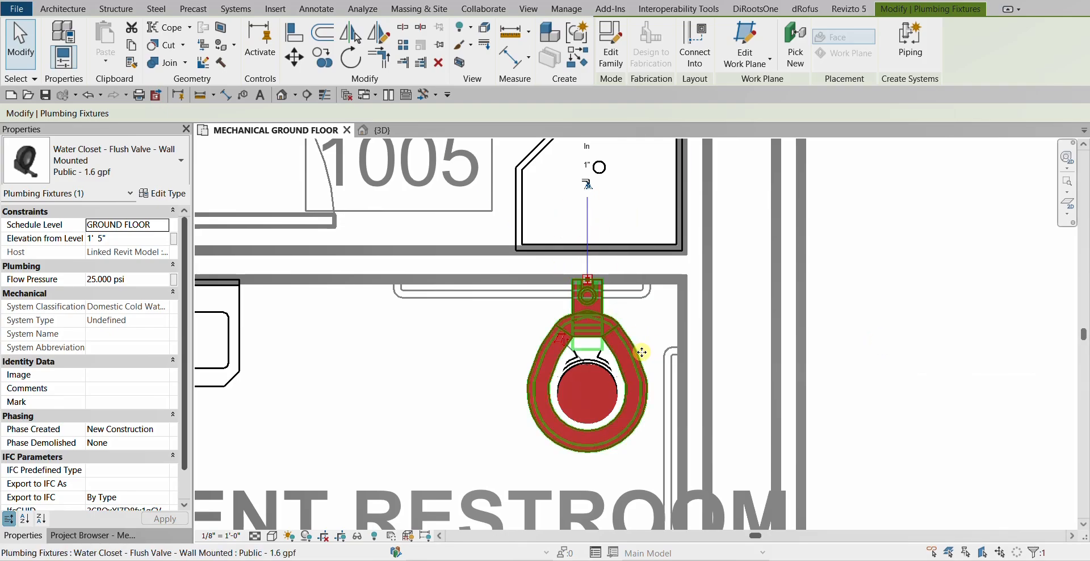
{"action": "middle_click_drag", "start_coordinate": [646, 344], "coordinate": [805, 364]}
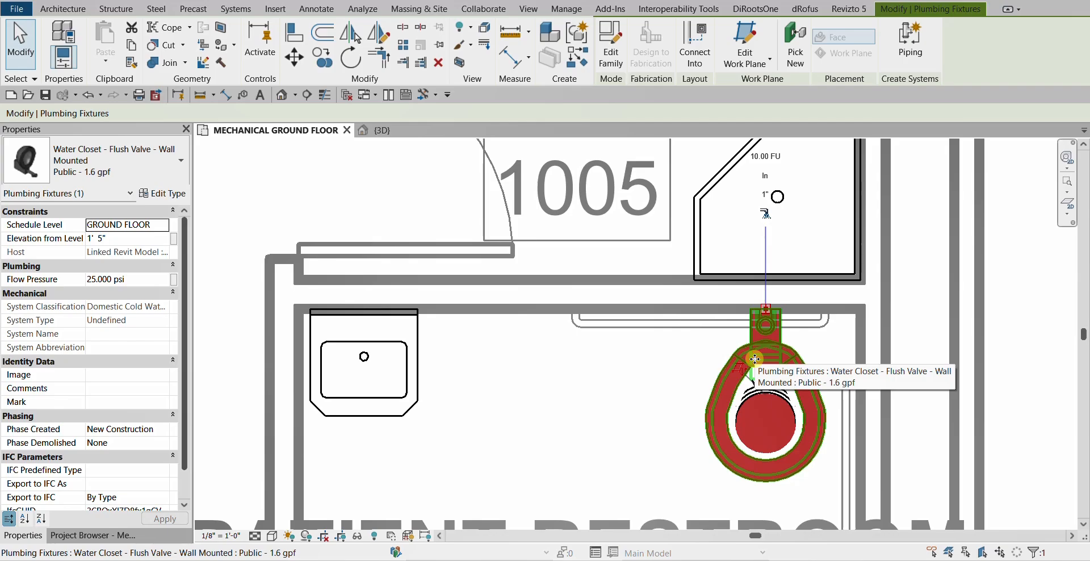
Step: Select the new lavatory in Patient Restroom 1006 and examine its supply and drain pipe connectors
{"action": "left_click", "coordinate": [548, 357]}
{"action": "middle_click_drag", "start_coordinate": [426, 336], "coordinate": [628, 299]}
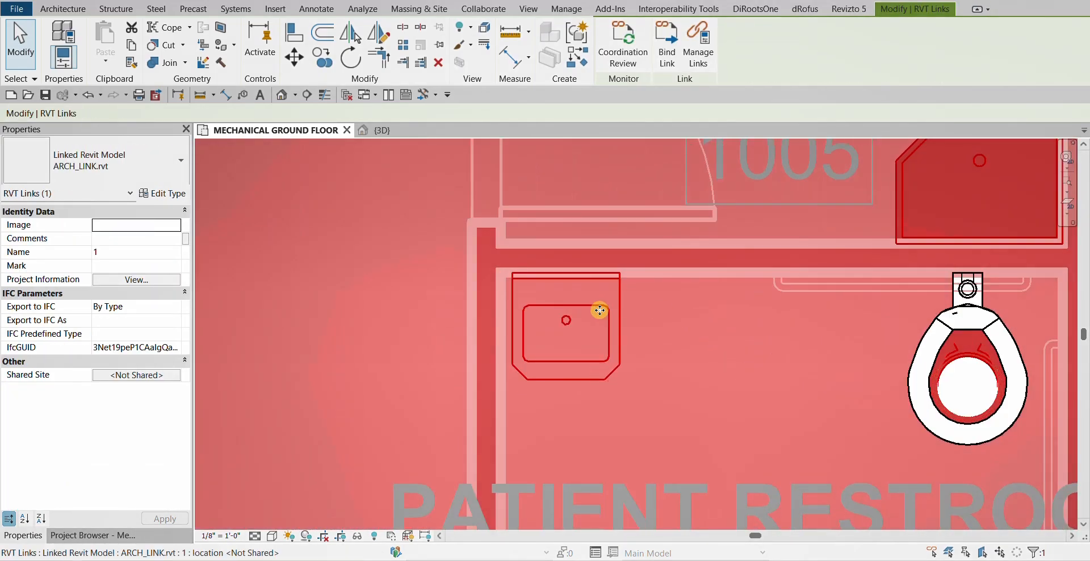
{"action": "key", "text": "Escape"}
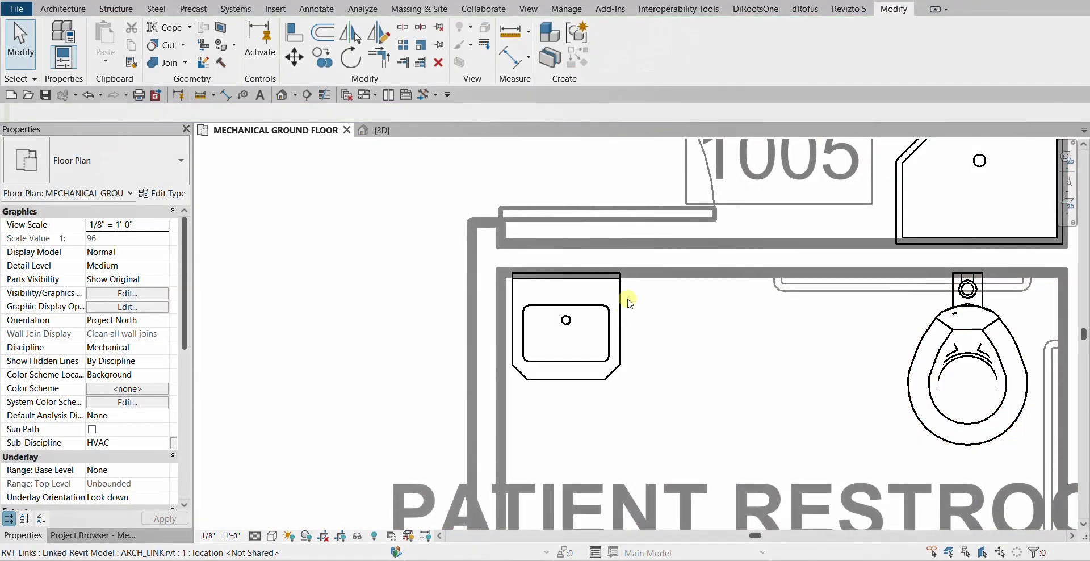
{"action": "left_click", "coordinate": [581, 306]}
{"action": "middle_click_drag", "start_coordinate": [632, 312], "coordinate": [633, 331]}
{"action": "scroll", "coordinate": [574, 240], "scroll_direction": "up", "scroll_amount": 4}
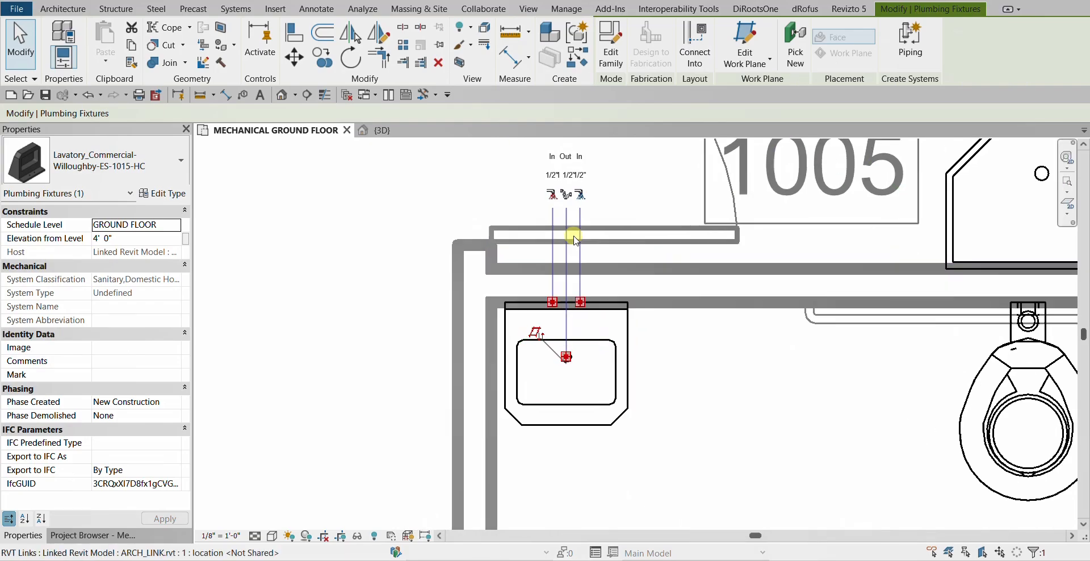
{"action": "middle_click_drag", "start_coordinate": [610, 246], "coordinate": [651, 283]}
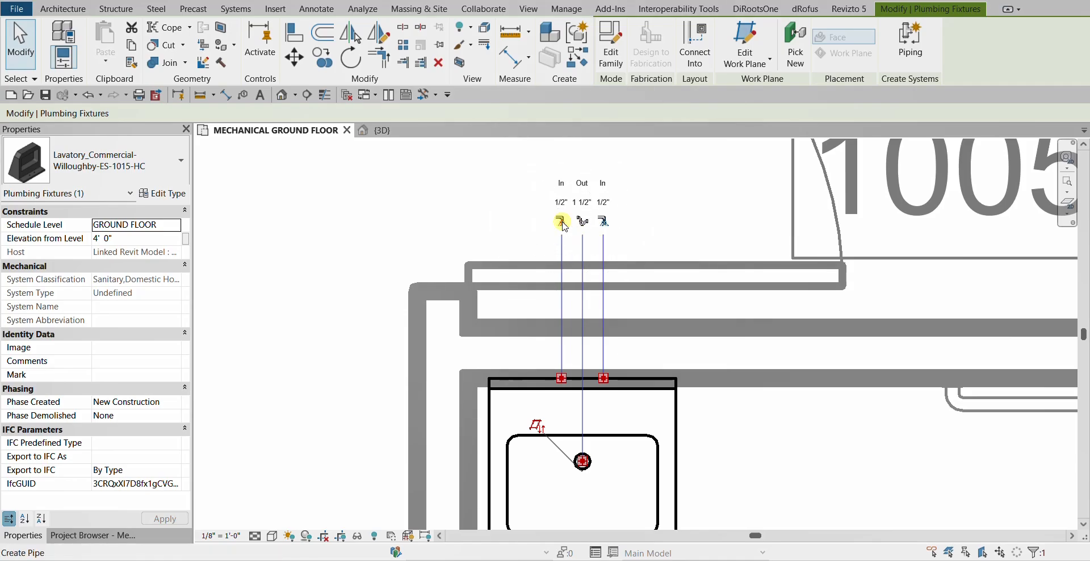
Step: Select the supply diffuser in Consult 1 and examine its 12" x 12" duct connector
{"action": "scroll", "coordinate": [564, 226], "scroll_direction": "down", "scroll_amount": 6}
{"action": "scroll", "coordinate": [688, 402], "scroll_direction": "up", "scroll_amount": 3}
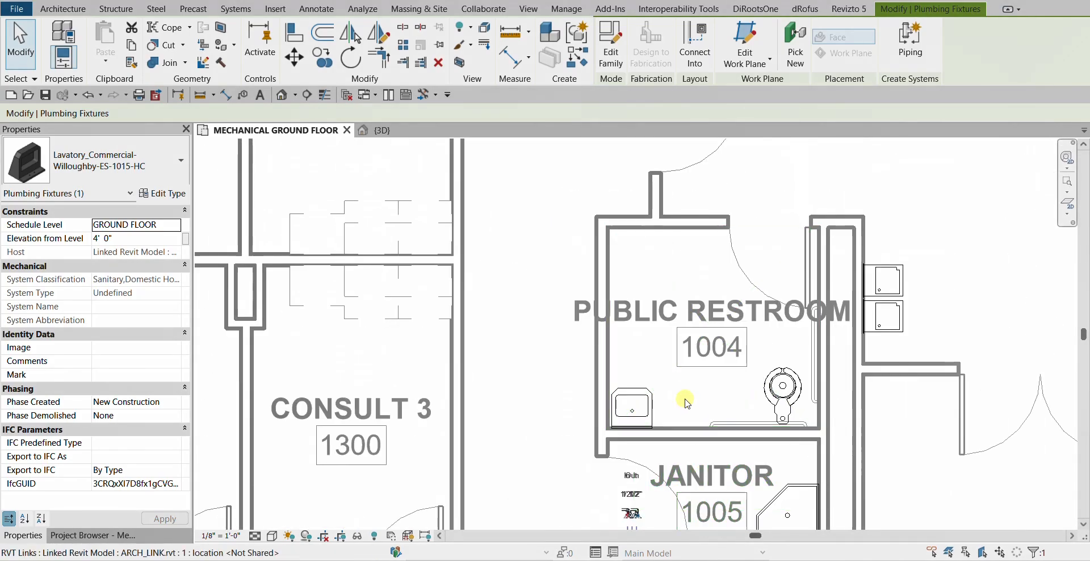
{"action": "scroll", "coordinate": [686, 402], "scroll_direction": "down", "scroll_amount": 3}
{"action": "middle_click_drag", "start_coordinate": [726, 387], "coordinate": [763, 553]}
{"action": "middle_click_drag", "start_coordinate": [529, 181], "coordinate": [817, 413]}
{"action": "scroll", "coordinate": [789, 434], "scroll_direction": "up", "scroll_amount": 3}
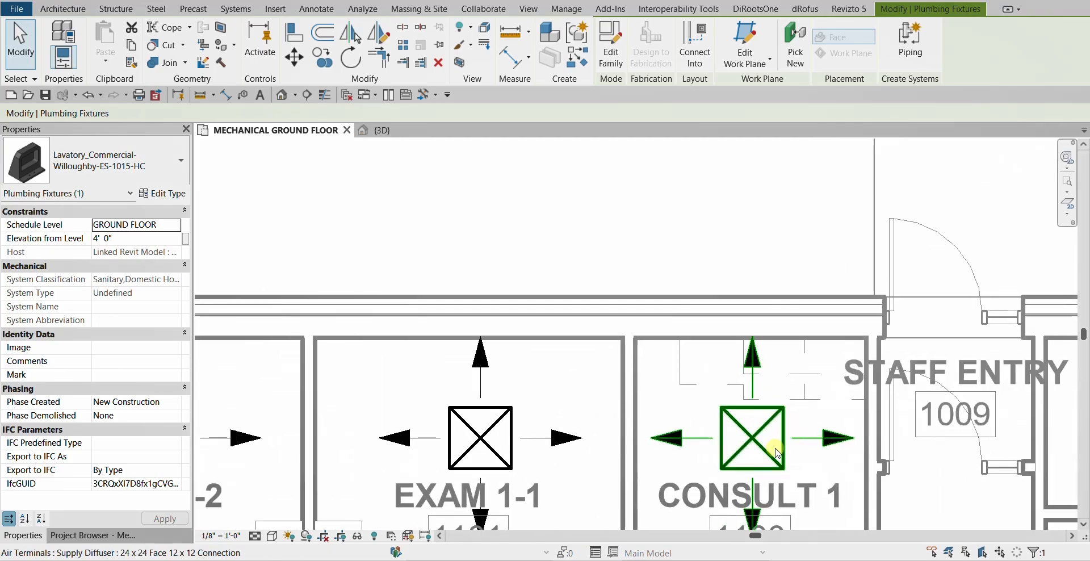
{"action": "left_click", "coordinate": [752, 446]}
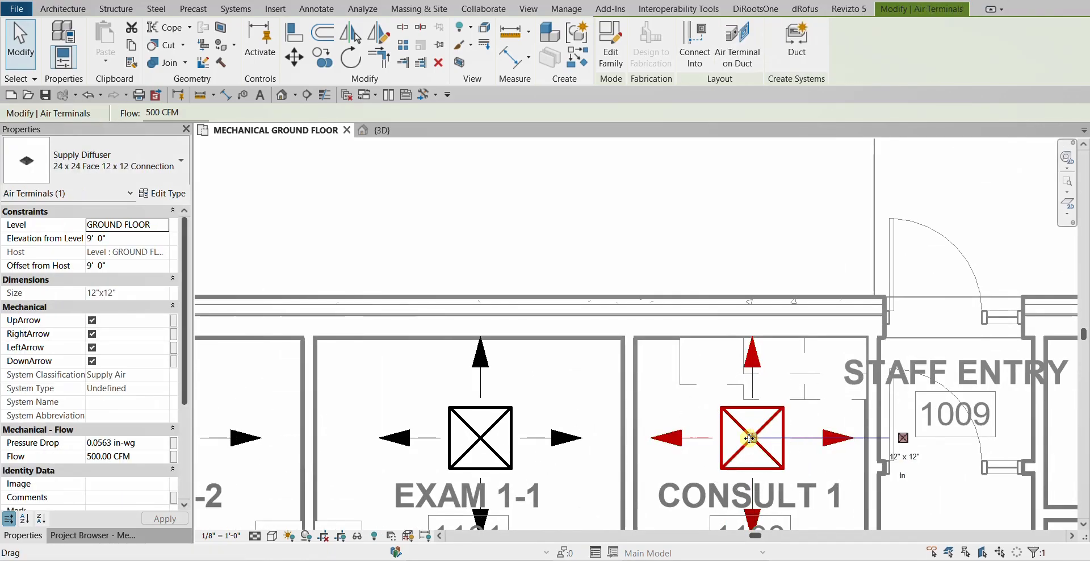
{"action": "left_click_drag", "start_coordinate": [763, 448], "coordinate": [903, 446]}
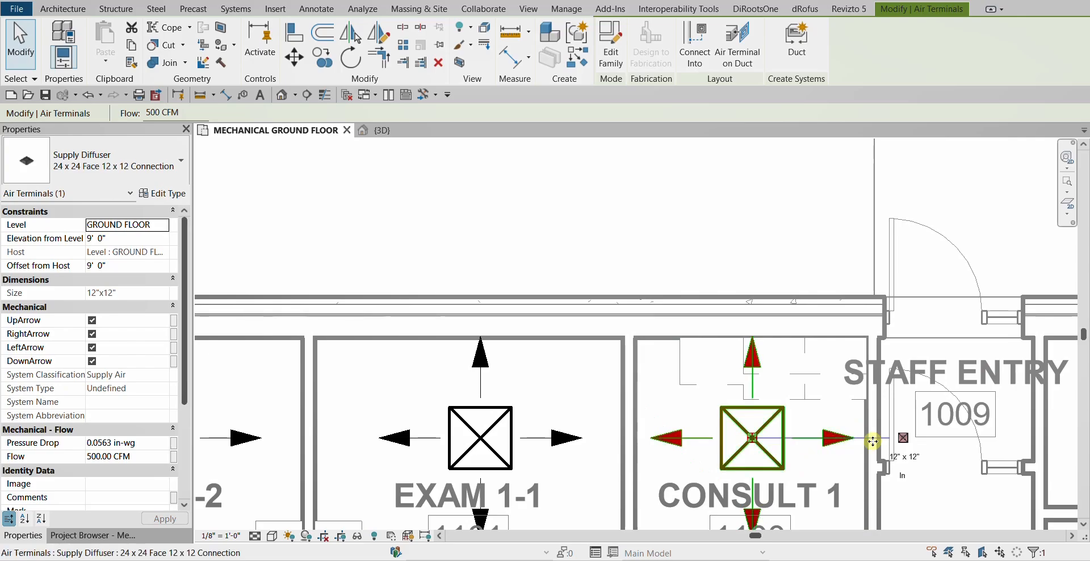
{"action": "left_click", "coordinate": [903, 440]}
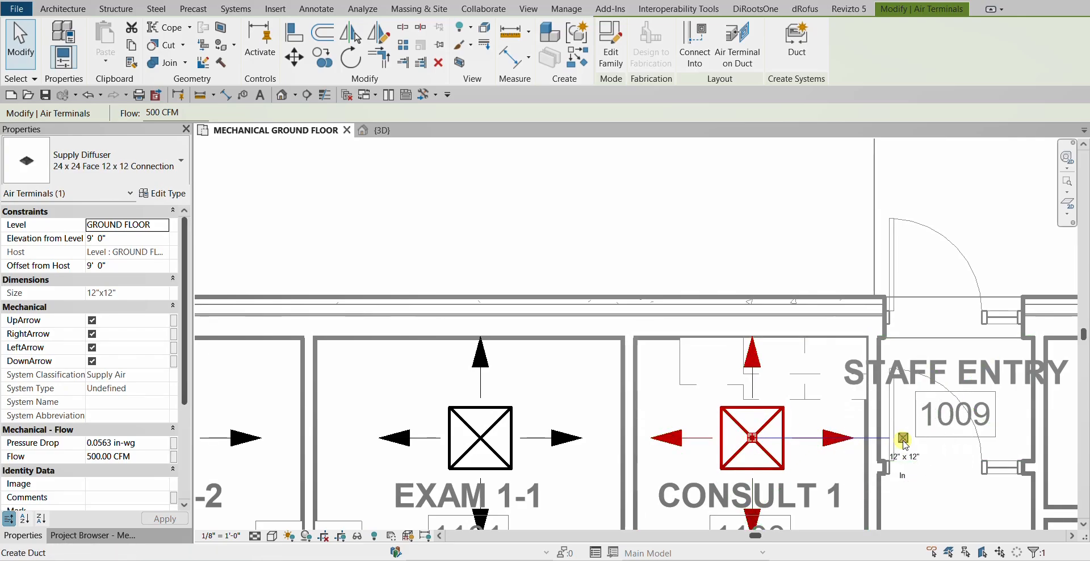
Step: Select the heat pump nearest the slab's lower corner and examine its incoming and outgoing pipe connectors
{"action": "scroll", "coordinate": [762, 429], "scroll_direction": "down", "scroll_amount": 4}
{"action": "middle_click_drag", "start_coordinate": [977, 309], "coordinate": [827, 413]}
{"action": "scroll", "coordinate": [783, 385], "scroll_direction": "up", "scroll_amount": 4}
{"action": "scroll", "coordinate": [772, 373], "scroll_direction": "up", "scroll_amount": 2}
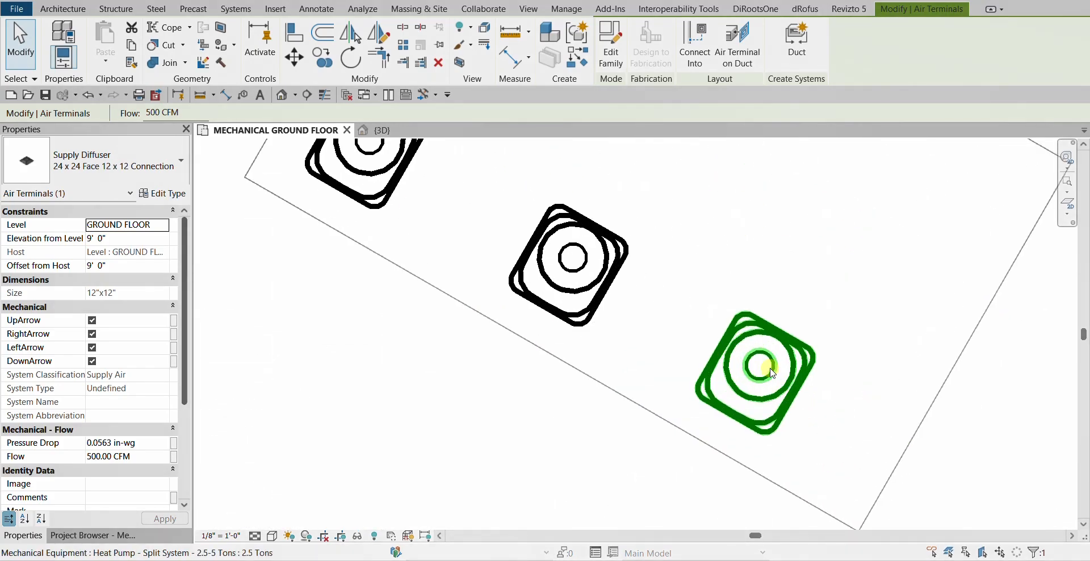
{"action": "left_click", "coordinate": [769, 396]}
{"action": "scroll", "coordinate": [741, 376], "scroll_direction": "up", "scroll_amount": 2}
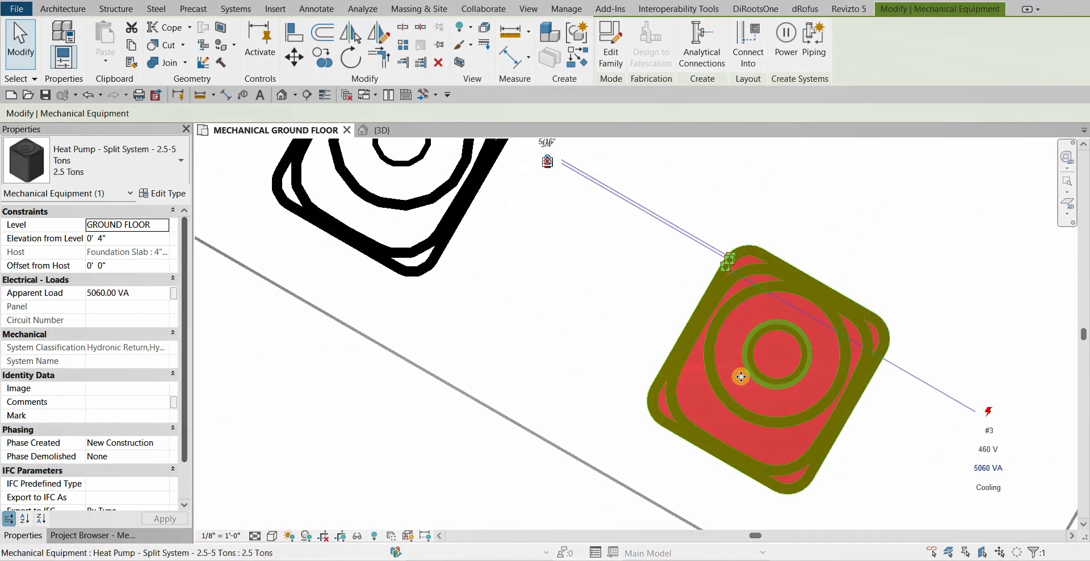
{"action": "middle_click_drag", "start_coordinate": [741, 376], "coordinate": [718, 423]}
{"action": "scroll", "coordinate": [525, 227], "scroll_direction": "up", "scroll_amount": 2}
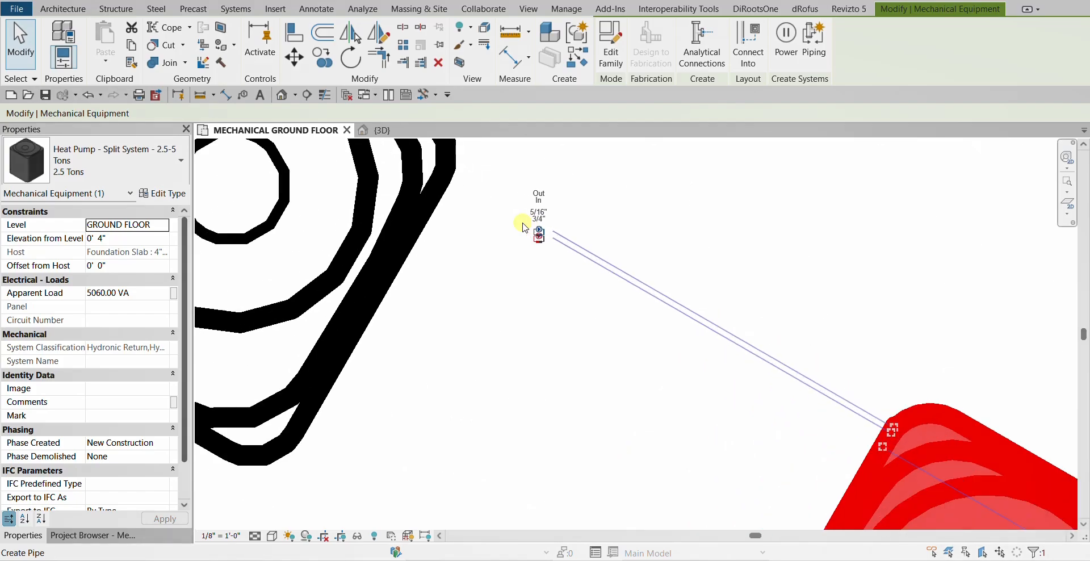
{"action": "scroll", "coordinate": [534, 238], "scroll_direction": "up", "scroll_amount": 4}
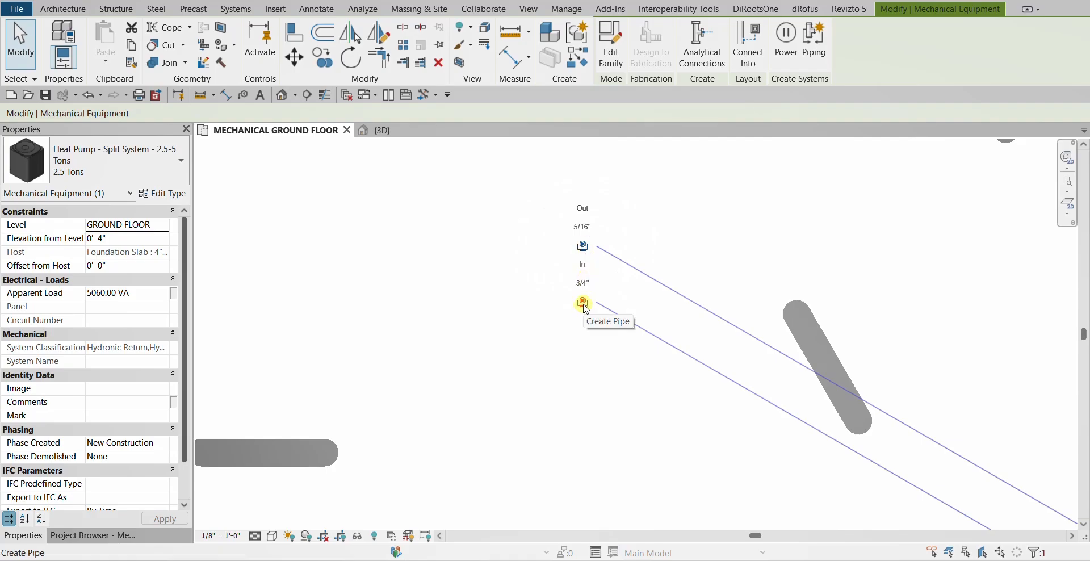
{"action": "scroll", "coordinate": [586, 308], "scroll_direction": "down", "scroll_amount": 10}
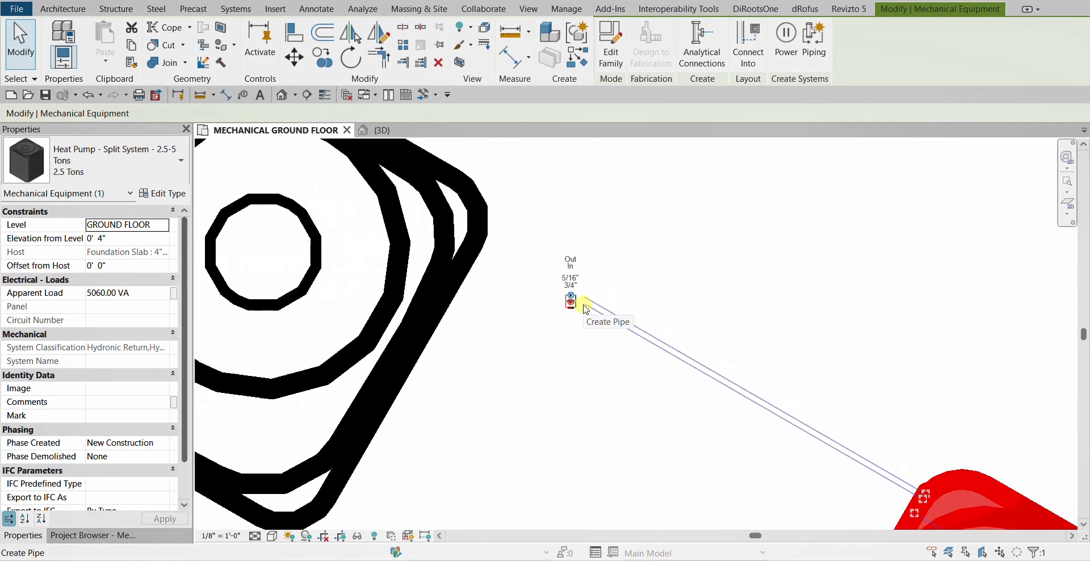
Step: Examine the selected heat pump's electrical connector and the Power system option available for it
{"action": "scroll", "coordinate": [584, 308], "scroll_direction": "down", "scroll_amount": 2}
{"action": "middle_click_drag", "start_coordinate": [784, 413], "coordinate": [593, 214]}
{"action": "middle_click_drag", "start_coordinate": [913, 423], "coordinate": [772, 335]}
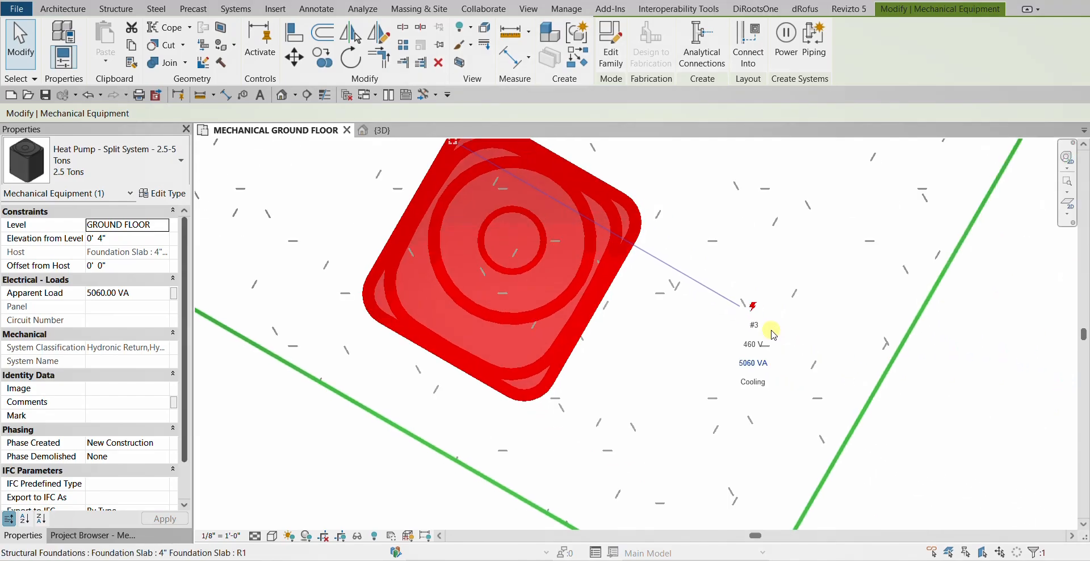
{"action": "scroll", "coordinate": [774, 335], "scroll_direction": "up", "scroll_amount": 2}
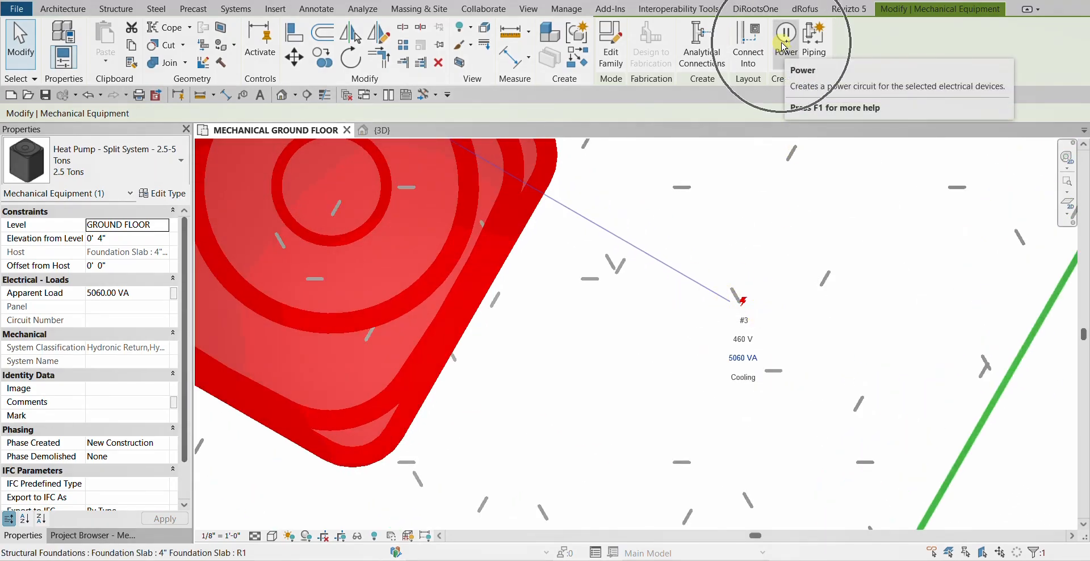
{"action": "scroll", "coordinate": [811, 213], "scroll_direction": "down", "scroll_amount": 2}
{"action": "middle_click_drag", "start_coordinate": [774, 210], "coordinate": [859, 353]}
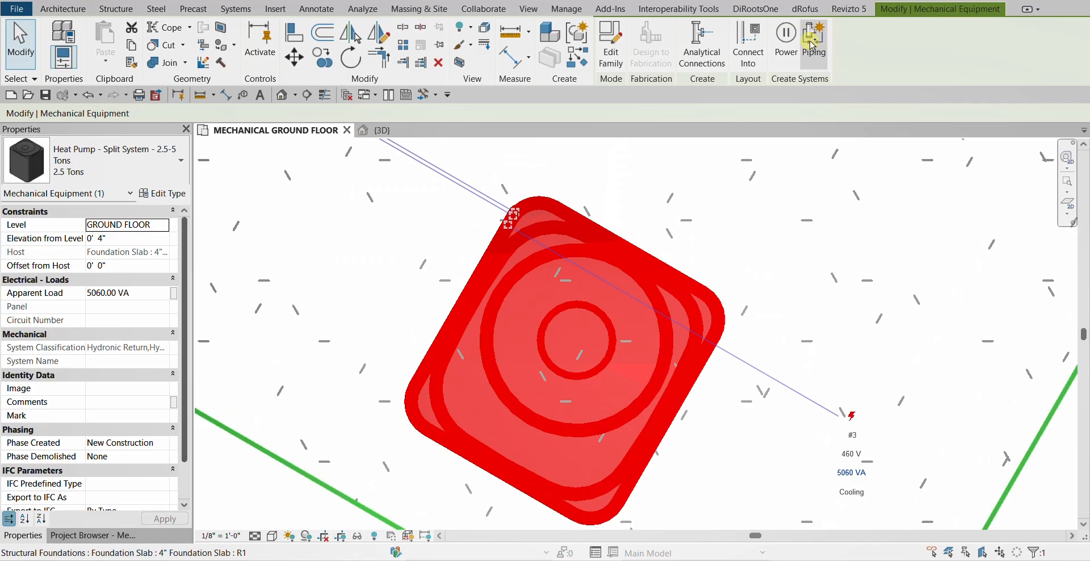
Step: Review the heat pump's two pipe connectors again as starting points for piping, and clear the selection
{"action": "middle_click_drag", "start_coordinate": [701, 292], "coordinate": [937, 484]}
{"action": "scroll", "coordinate": [647, 316], "scroll_direction": "up", "scroll_amount": 4}
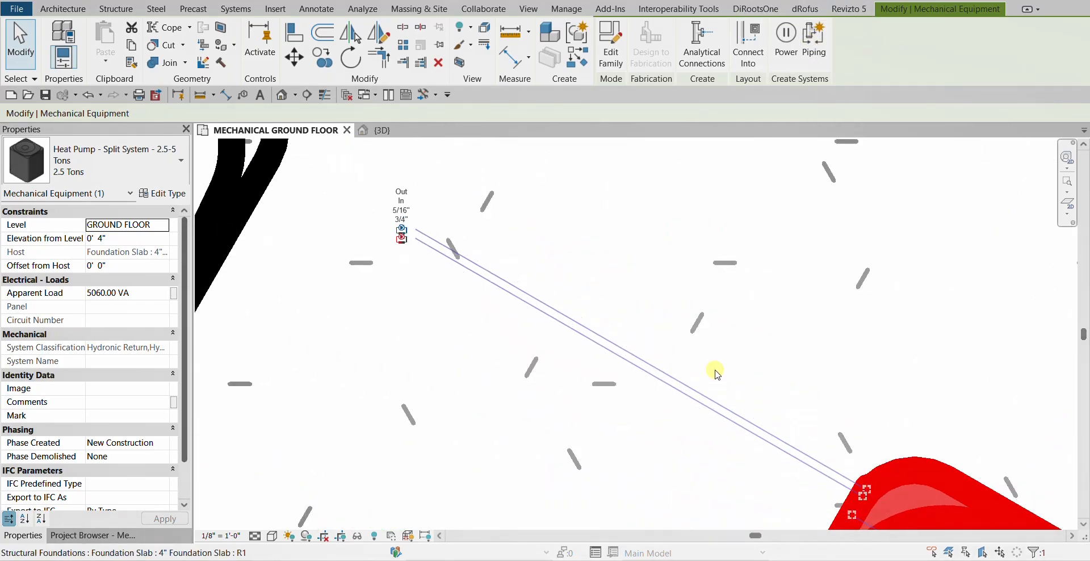
{"action": "middle_click_drag", "start_coordinate": [788, 436], "coordinate": [762, 368]}
{"action": "scroll", "coordinate": [840, 422], "scroll_direction": "down", "scroll_amount": 1}
{"action": "middle_click_drag", "start_coordinate": [560, 318], "coordinate": [625, 374]}
{"action": "scroll", "coordinate": [536, 263], "scroll_direction": "up", "scroll_amount": 2}
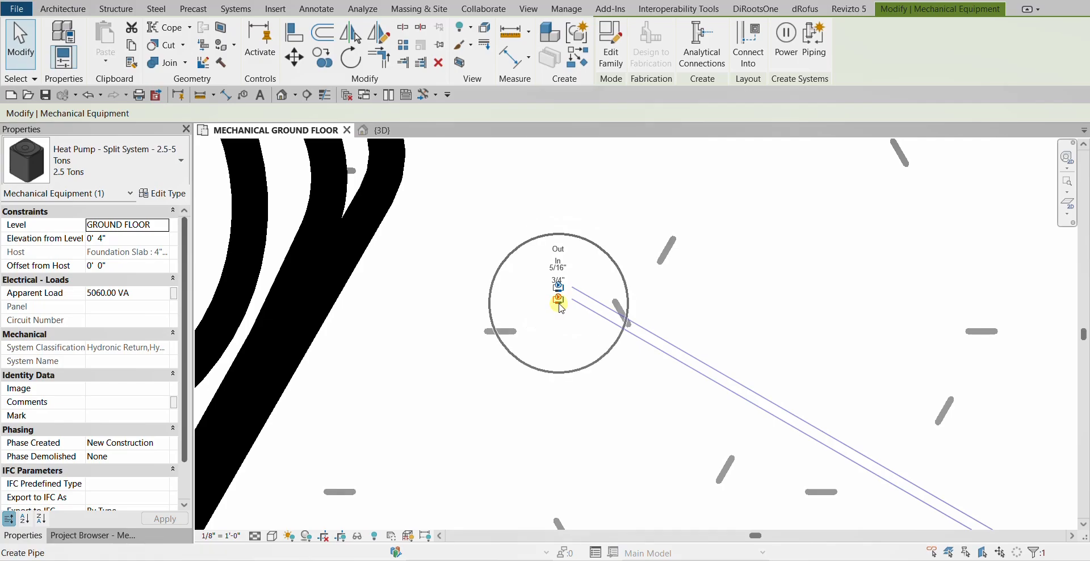
{"action": "scroll", "coordinate": [625, 313], "scroll_direction": "down", "scroll_amount": 4}
{"action": "left_click", "coordinate": [918, 406]}
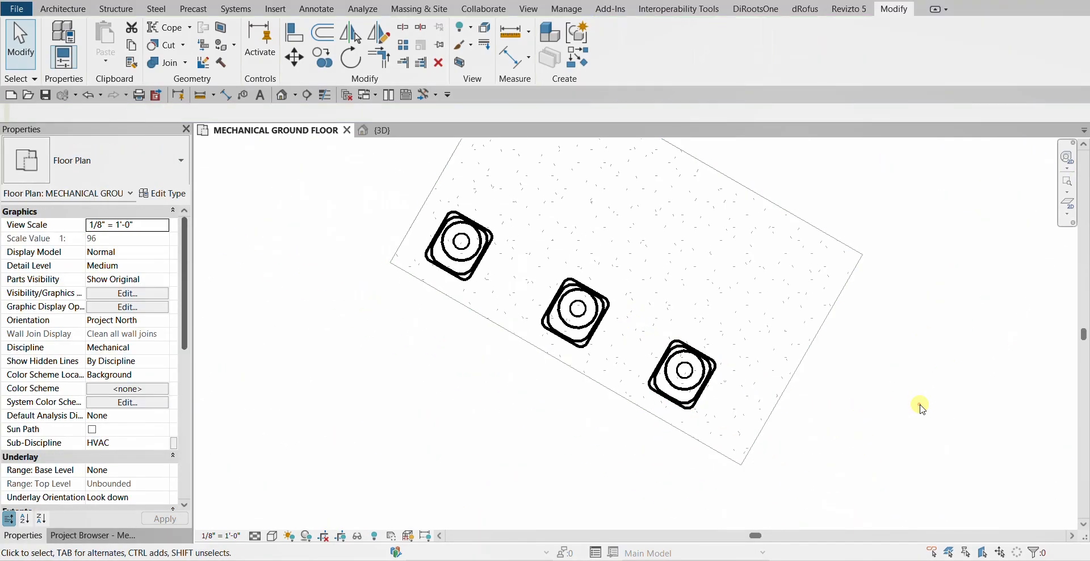
Step: Place a VAV Unit - Parallel Fan Powered, Size 2 - 6 inch Inlet, rotated 180° at 9' 0" elevation in the corridor outside Staff Restroom 1011
{"action": "scroll", "coordinate": [710, 375], "scroll_direction": "down", "scroll_amount": 4}
{"action": "middle_click_drag", "start_coordinate": [659, 397], "coordinate": [871, 219]}
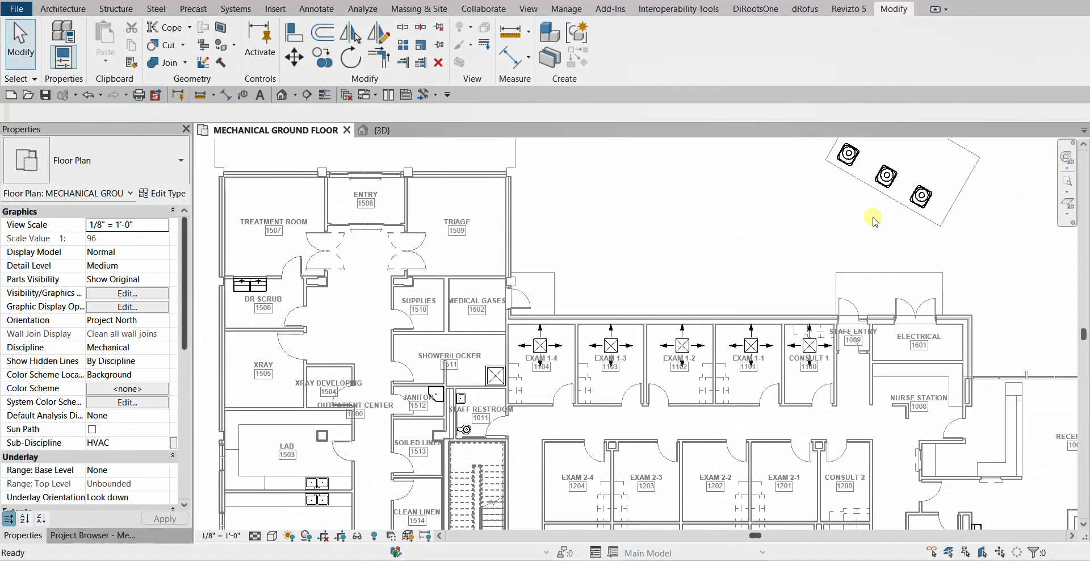
{"action": "scroll", "coordinate": [535, 418], "scroll_direction": "up", "scroll_amount": 5}
{"action": "middle_click_drag", "start_coordinate": [549, 425], "coordinate": [560, 305]}
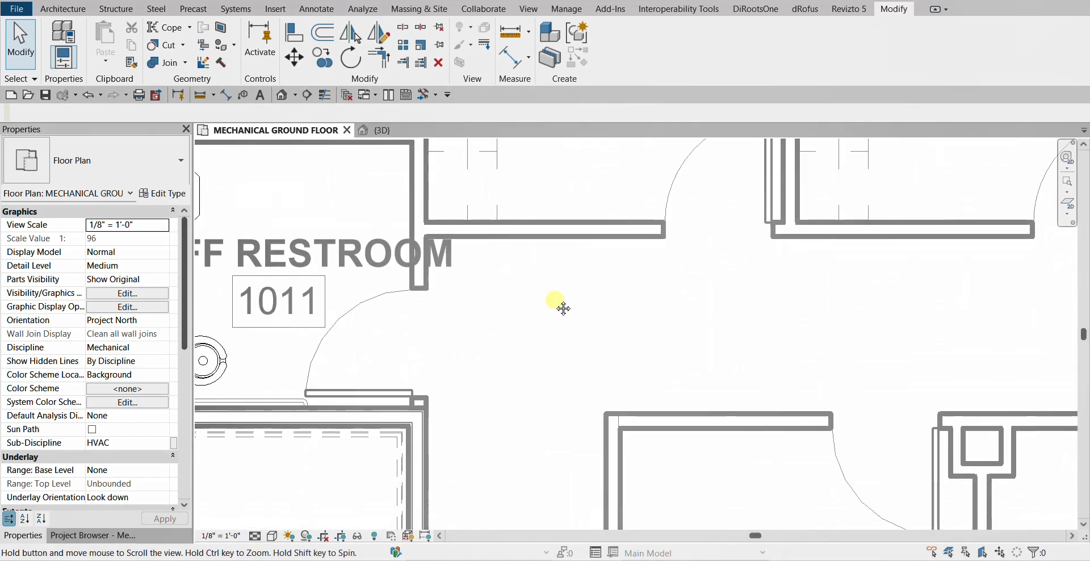
{"action": "left_click", "coordinate": [237, 10]}
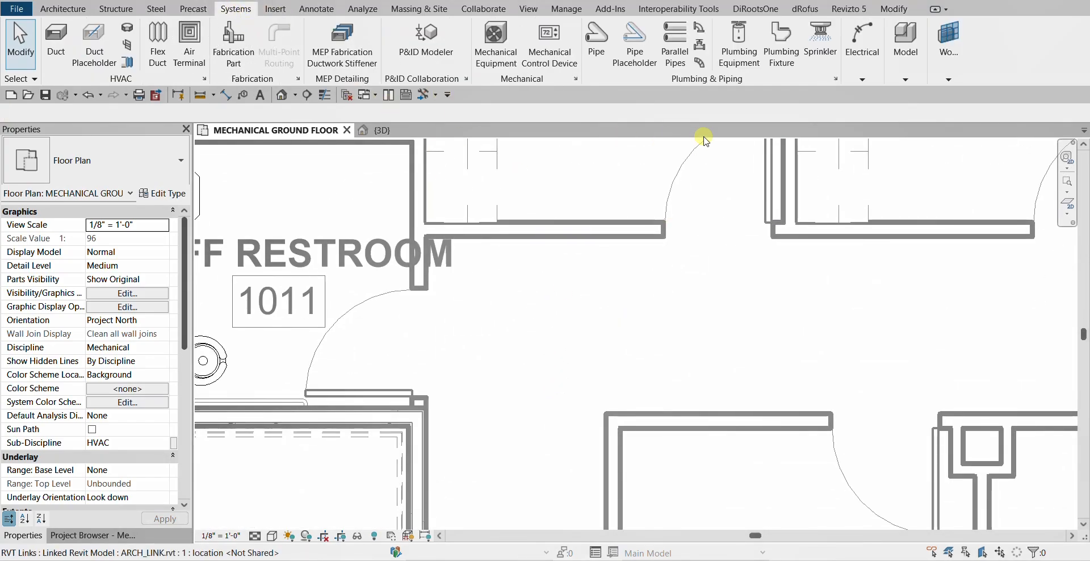
{"action": "left_click", "coordinate": [496, 43]}
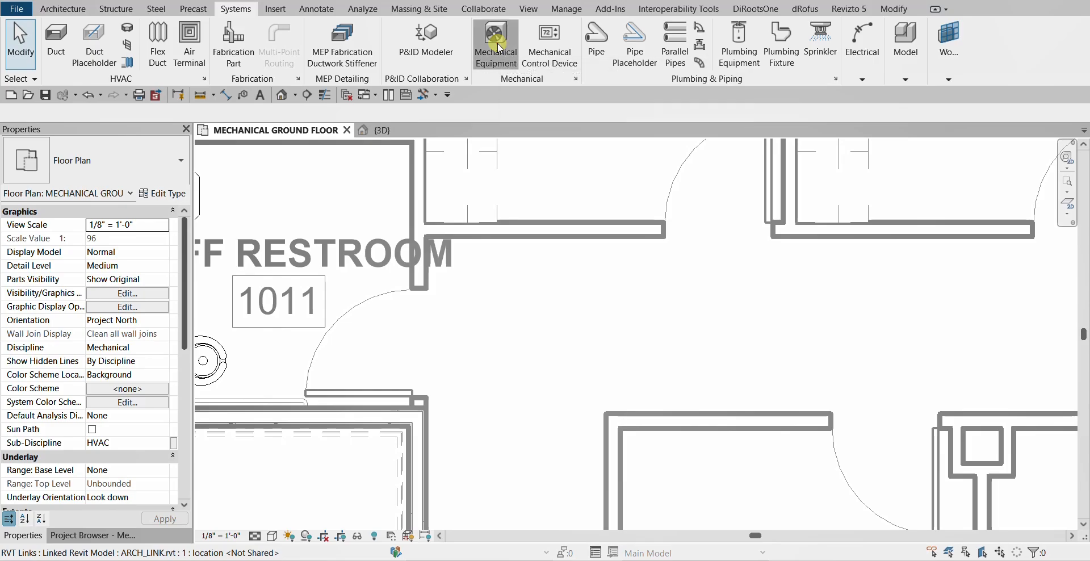
{"action": "left_click", "coordinate": [148, 170]}
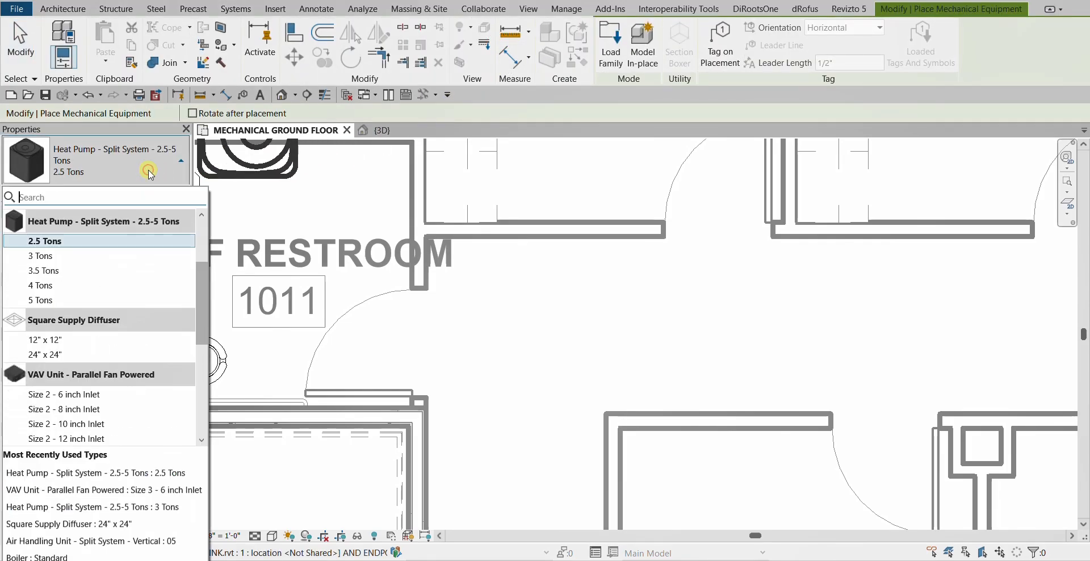
{"action": "left_click", "coordinate": [63, 397]}
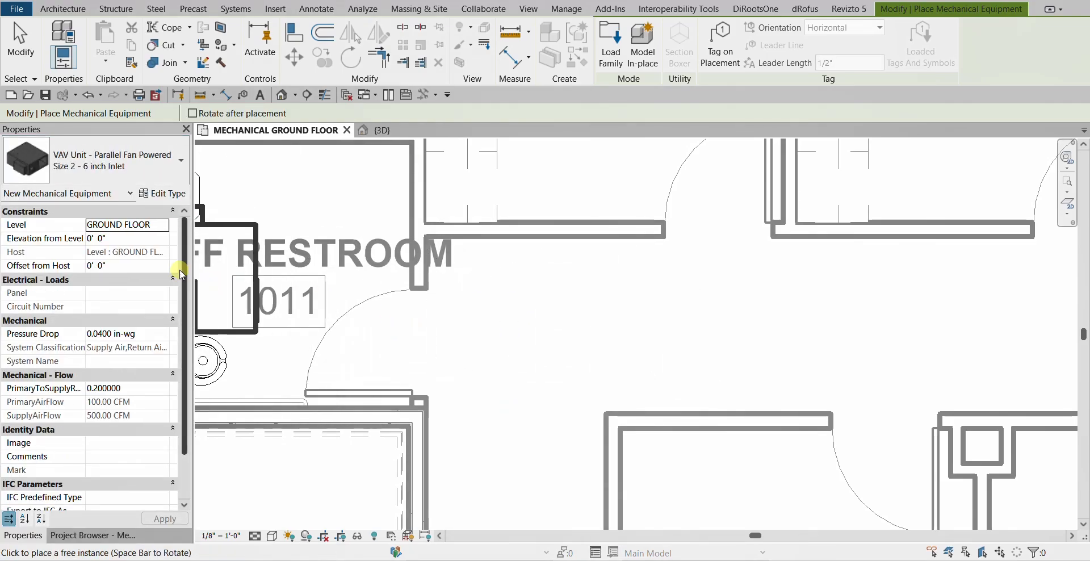
{"action": "left_click", "coordinate": [128, 239]}
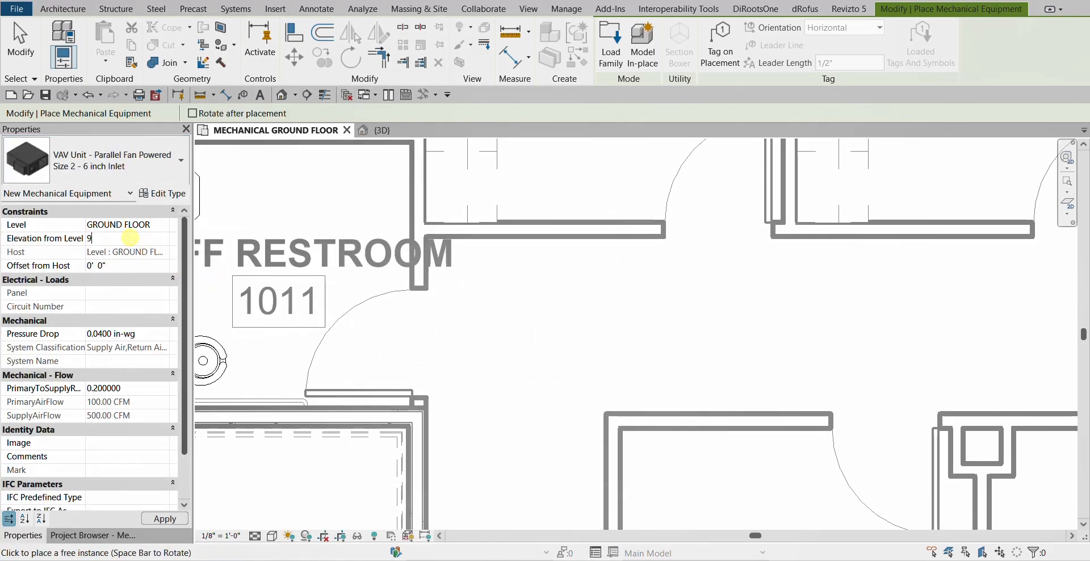
{"action": "type", "text": "9"}
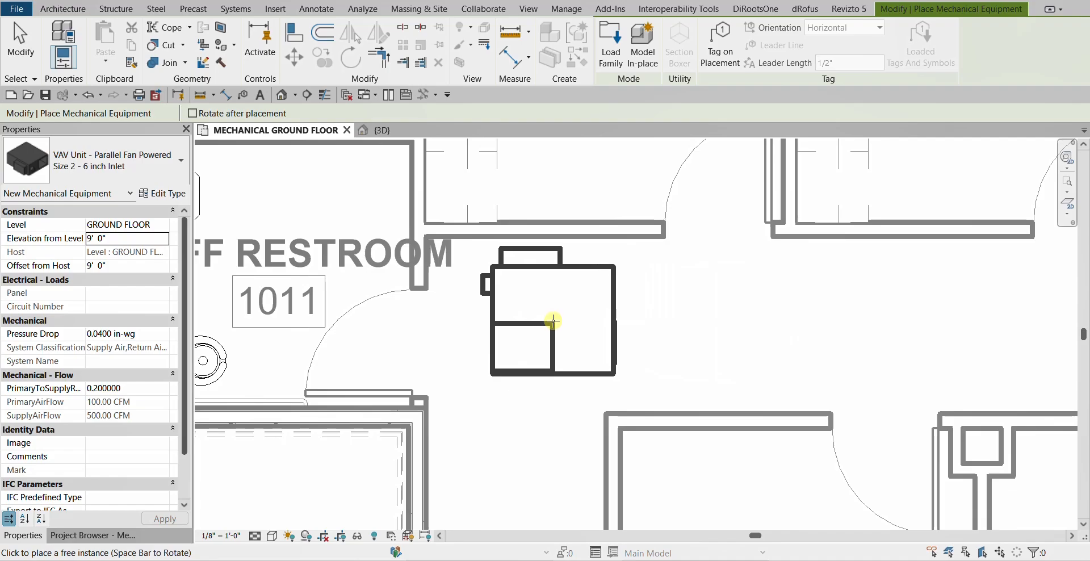
{"action": "key", "text": "space"}
{"action": "key", "text": "space"}
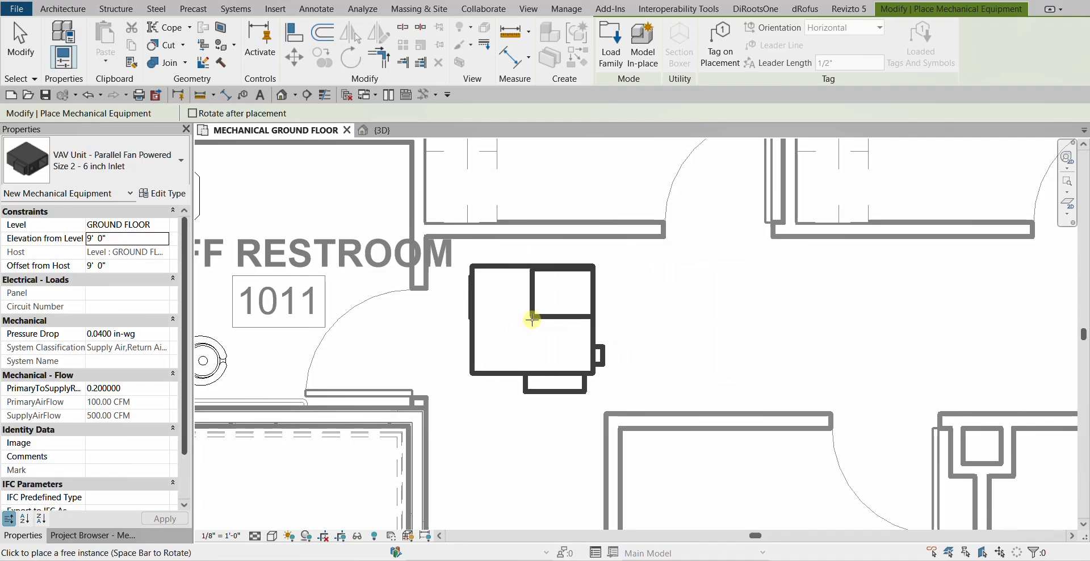
{"action": "left_click", "coordinate": [529, 311]}
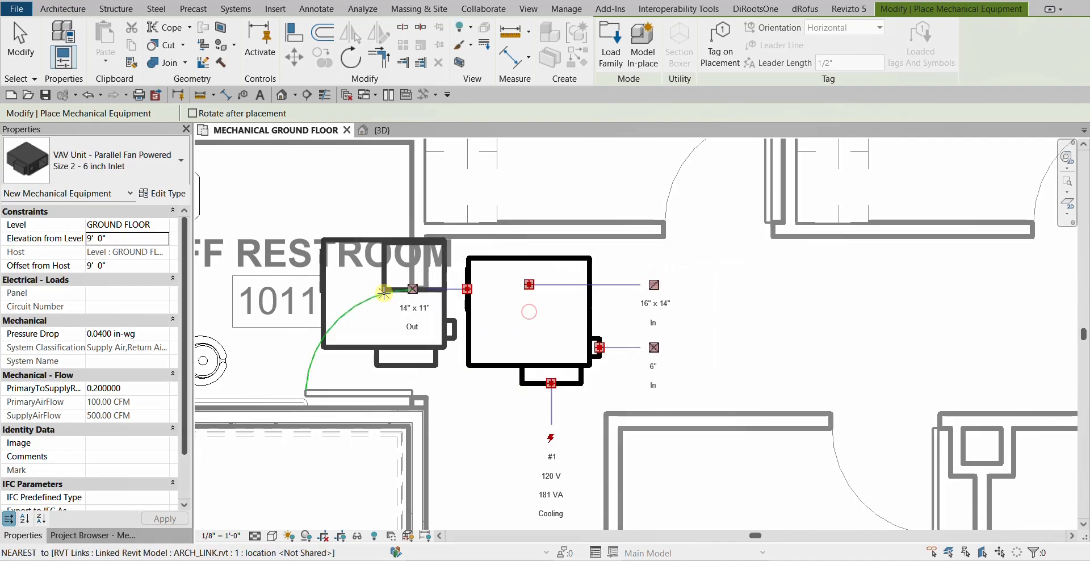
{"action": "left_click", "coordinate": [21, 42]}
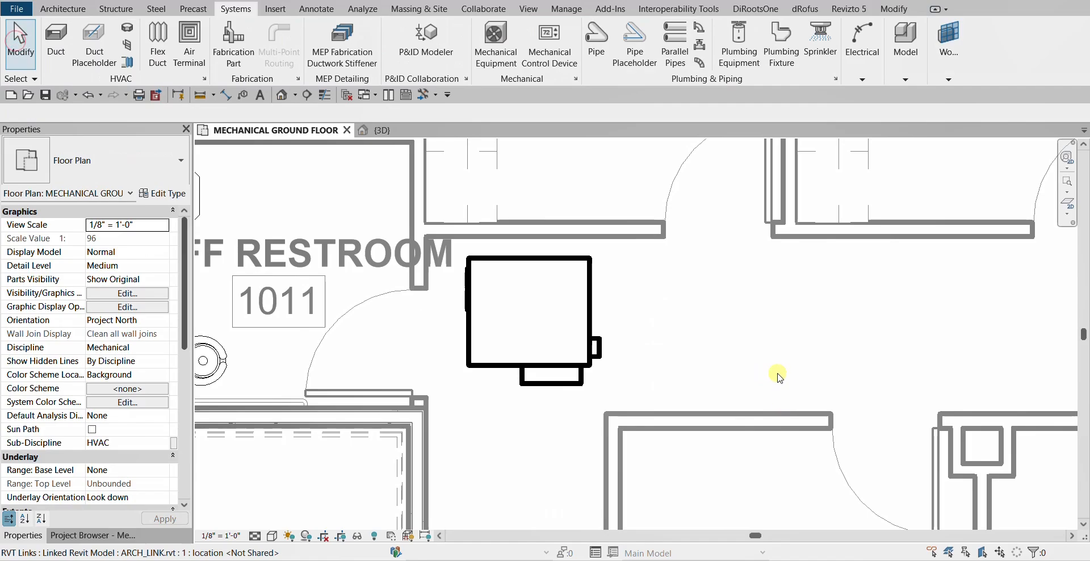
Step: Select the new VAV unit and examine its duct and electrical connectors, and clear the selection
{"action": "middle_click_drag", "start_coordinate": [617, 306], "coordinate": [585, 254]}
{"action": "scroll", "coordinate": [682, 252], "scroll_direction": "up", "scroll_amount": 1}
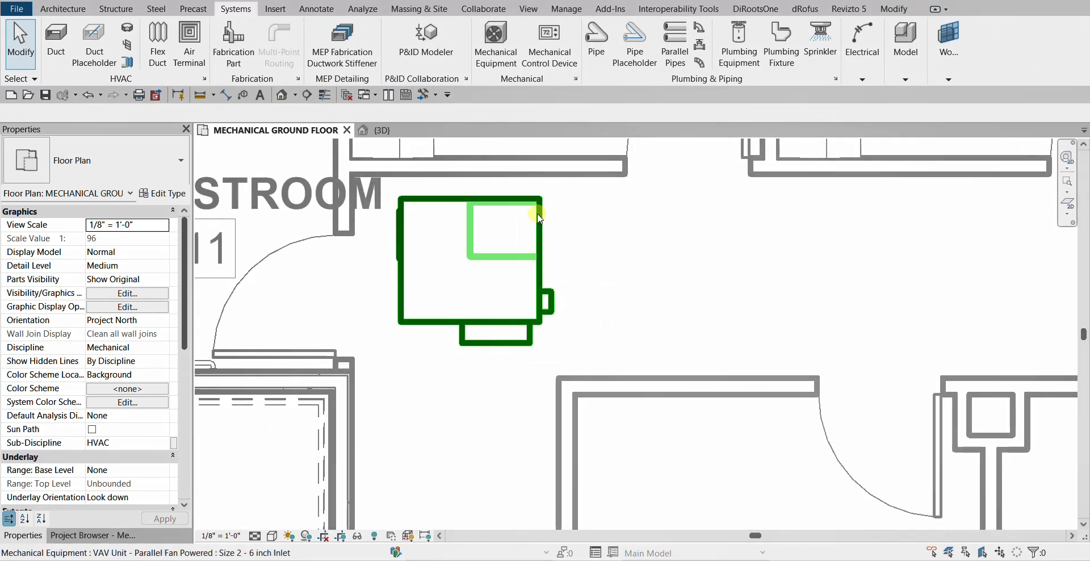
{"action": "left_click", "coordinate": [497, 207]}
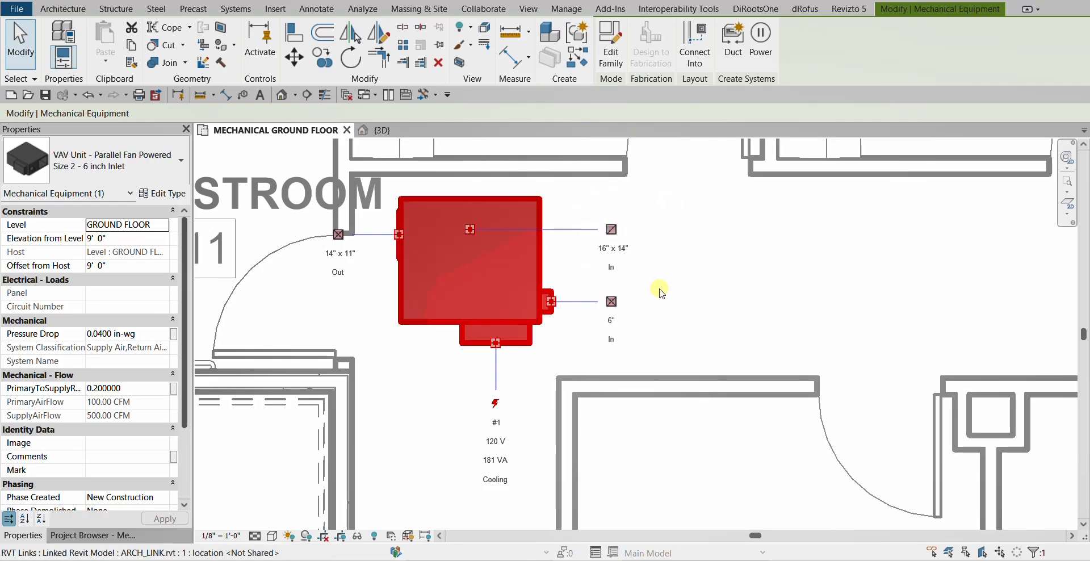
{"action": "left_click", "coordinate": [612, 305]}
{"action": "left_click", "coordinate": [495, 344]}
{"action": "scroll", "coordinate": [558, 332], "scroll_direction": "down", "scroll_amount": 3}
{"action": "left_click", "coordinate": [602, 317]}
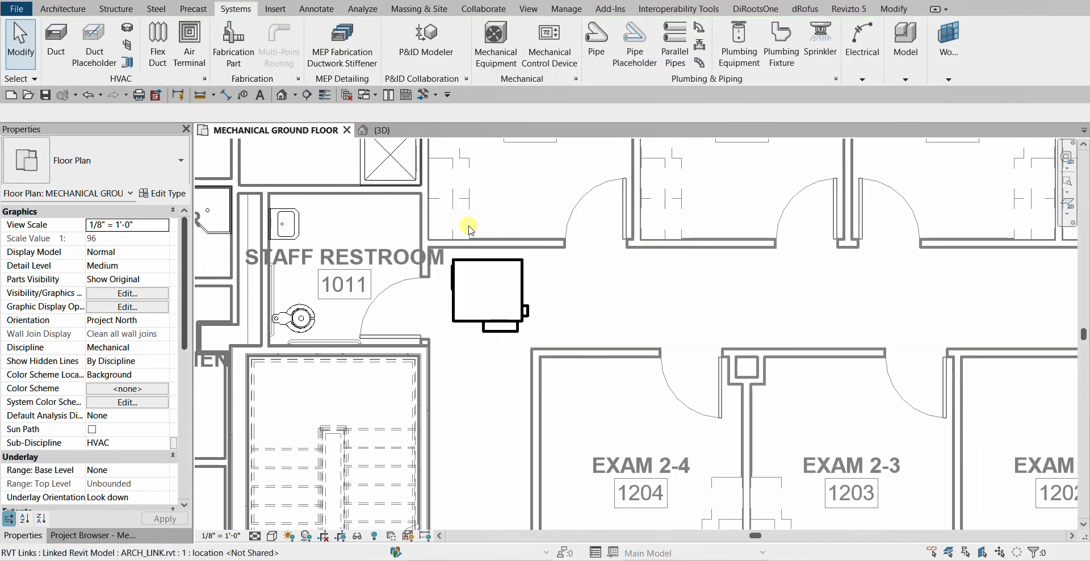
{"action": "scroll", "coordinate": [511, 295], "scroll_direction": "down", "scroll_amount": 5}
{"action": "scroll", "coordinate": [579, 360], "scroll_direction": "up", "scroll_amount": 4}
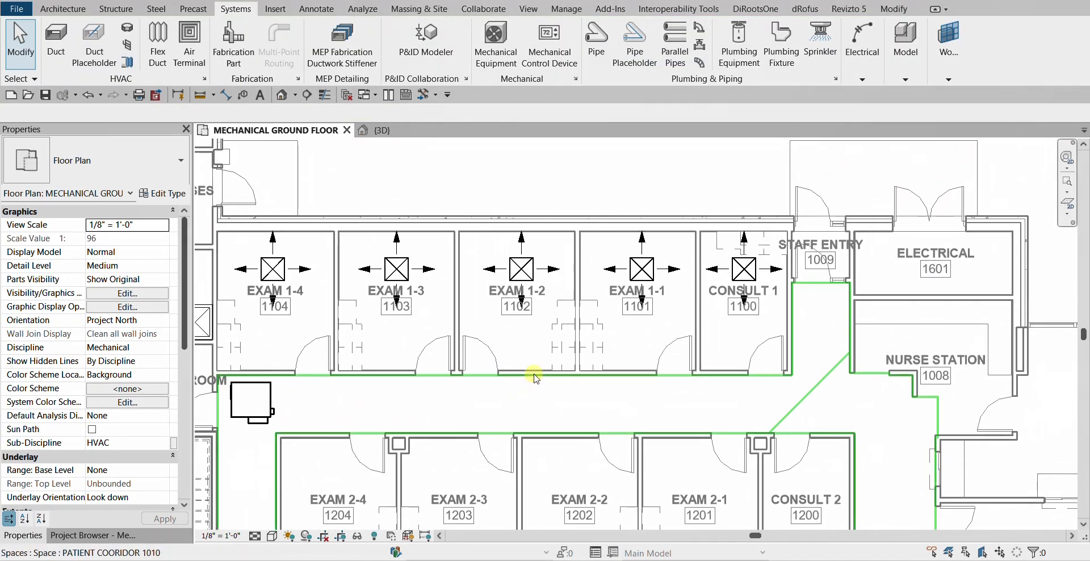
Step: Switch to the browser, review the exercise file listings on the Training Files page, and return to Revit
{"action": "left_click", "coordinate": [840, 490]}
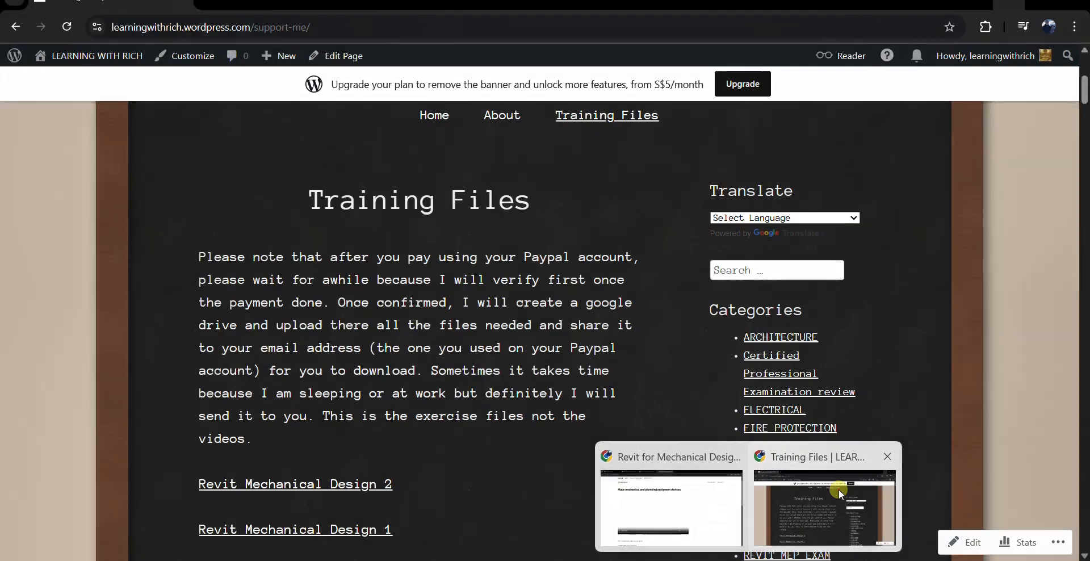
{"action": "scroll", "coordinate": [544, 219], "scroll_direction": "down", "scroll_amount": 1}
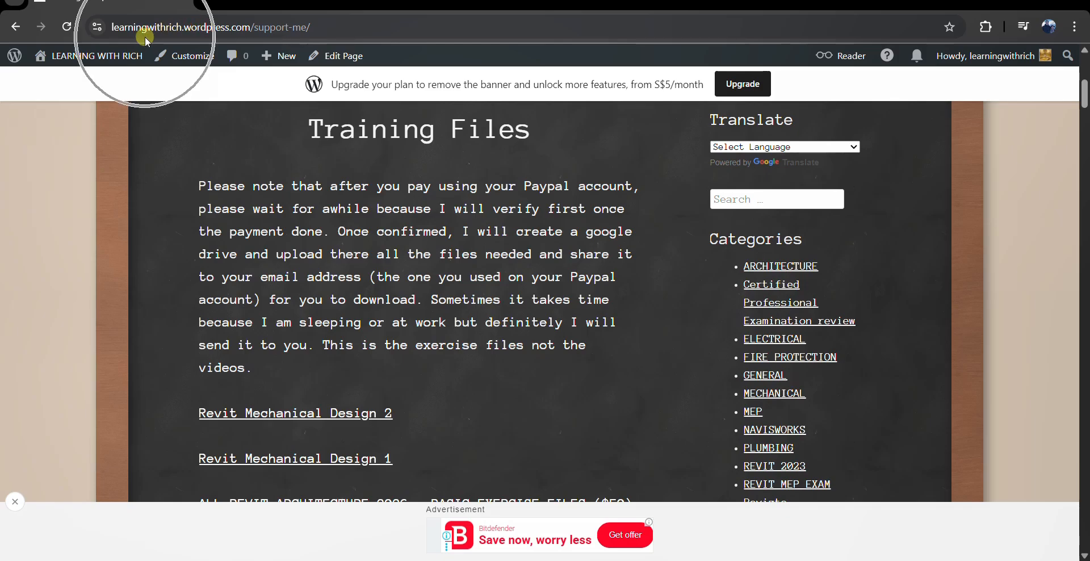
{"action": "scroll", "coordinate": [413, 192], "scroll_direction": "down", "scroll_amount": 2}
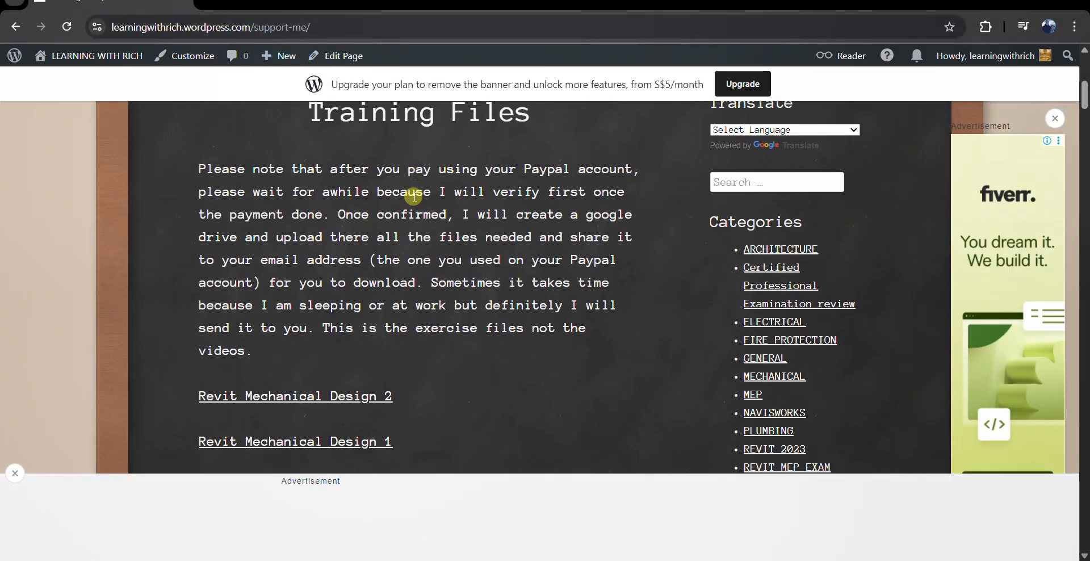
{"action": "scroll", "coordinate": [382, 228], "scroll_direction": "up", "scroll_amount": 2}
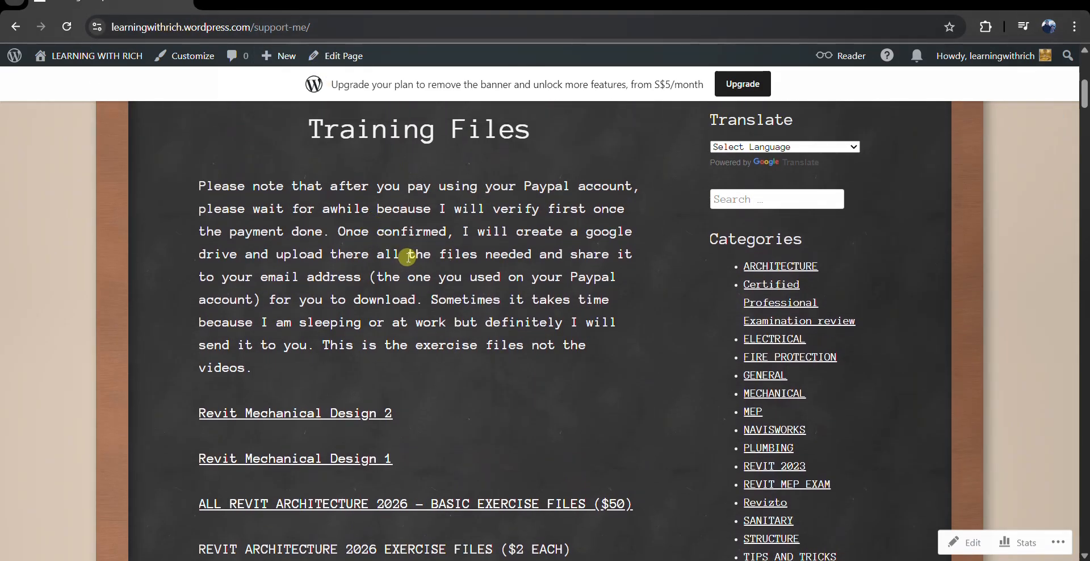
{"action": "scroll", "coordinate": [386, 398], "scroll_direction": "down", "scroll_amount": 5}
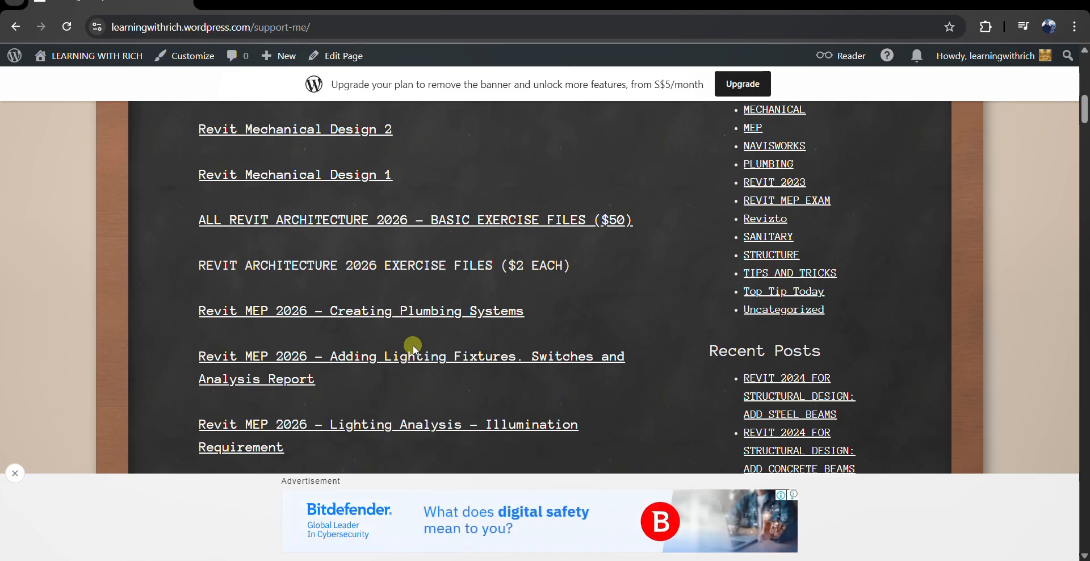
{"action": "scroll", "coordinate": [415, 343], "scroll_direction": "up", "scroll_amount": 4}
{"action": "scroll", "coordinate": [437, 314], "scroll_direction": "up", "scroll_amount": 1}
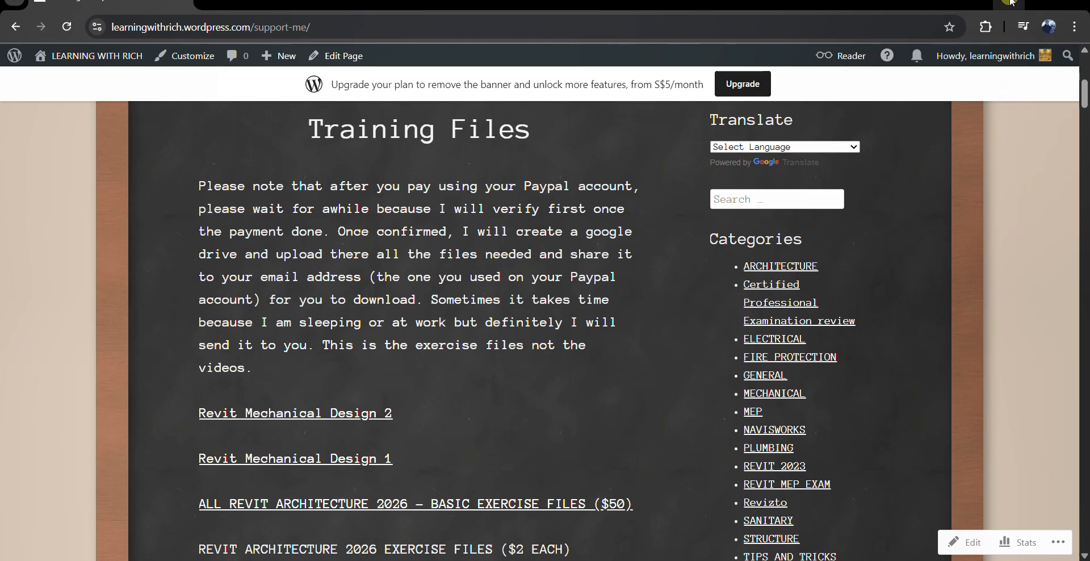
{"action": "left_click", "coordinate": [1011, 2]}
{"action": "left_click", "coordinate": [557, 374]}
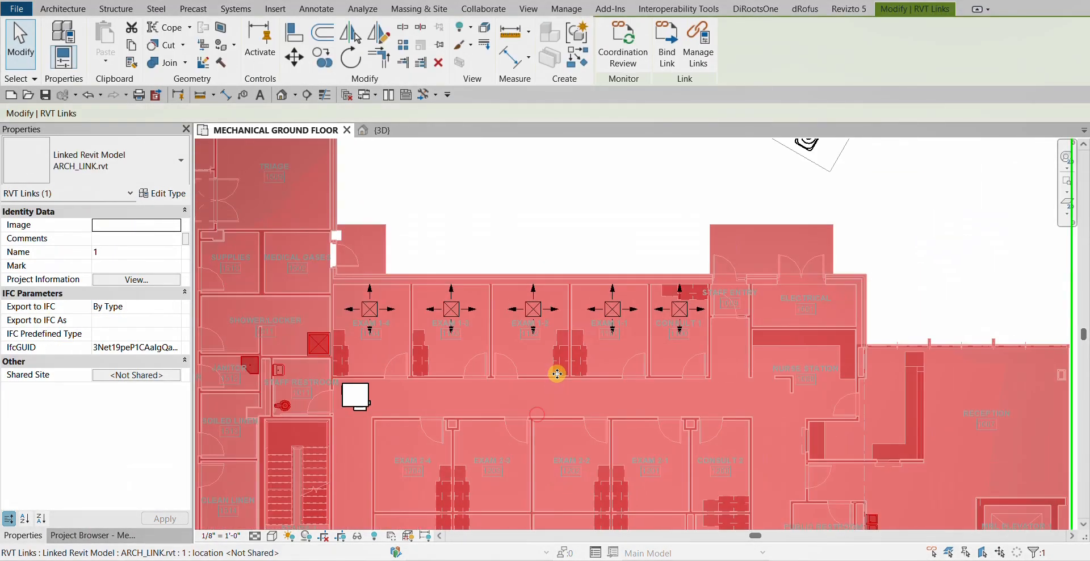
{"action": "left_click", "coordinate": [591, 211]}
{"action": "scroll", "coordinate": [568, 219], "scroll_direction": "down", "scroll_amount": 3}
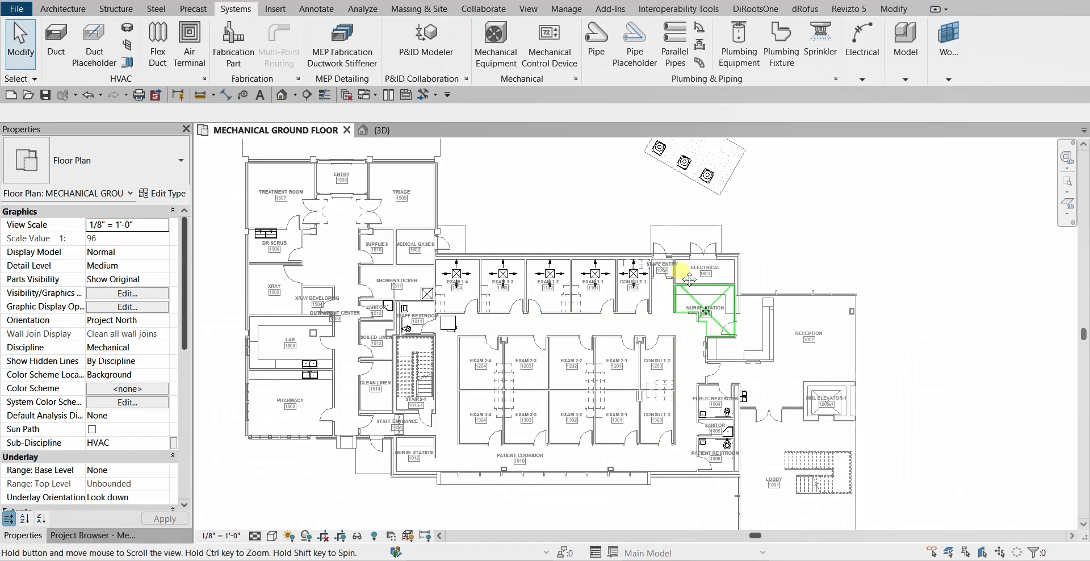
{"action": "middle_click_drag", "start_coordinate": [689, 280], "coordinate": [669, 304]}
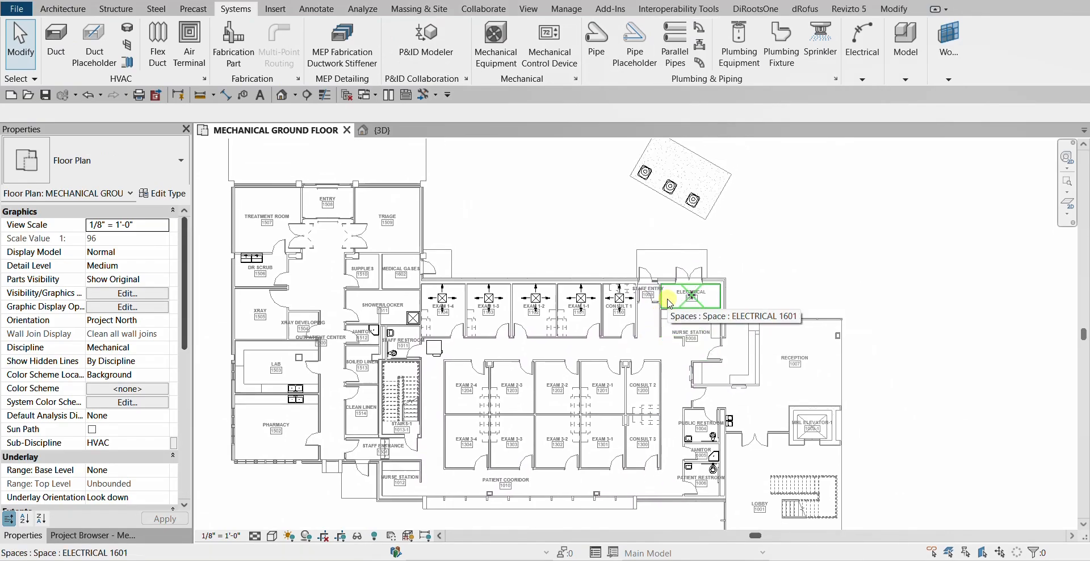